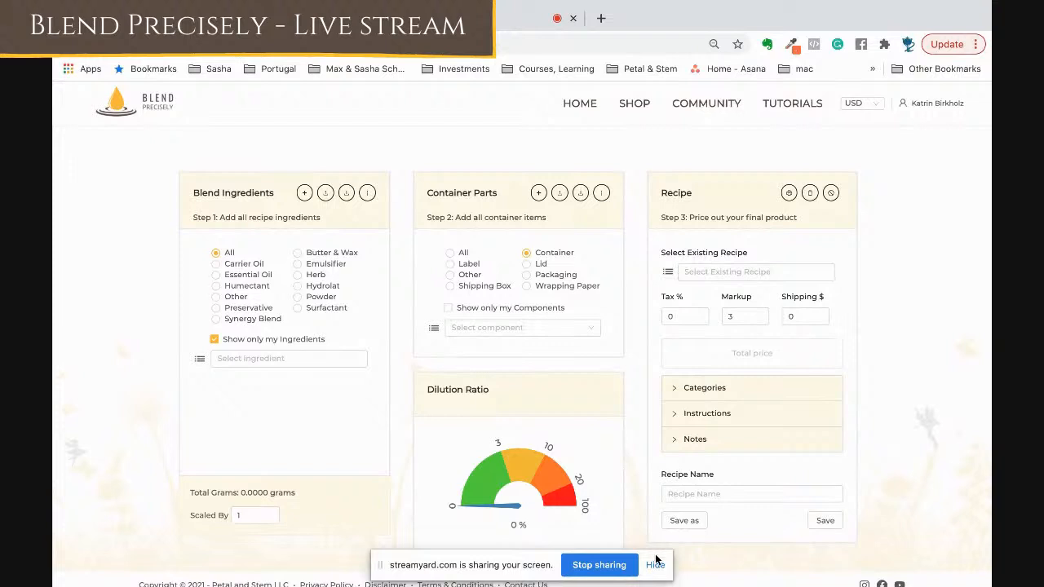
# Dismiss the screen-sharing notice, open the Blend Precisely 2.0 academy page and look through its Tutorials, Lives and Resource Library sections.
pyautogui.click(654, 565)
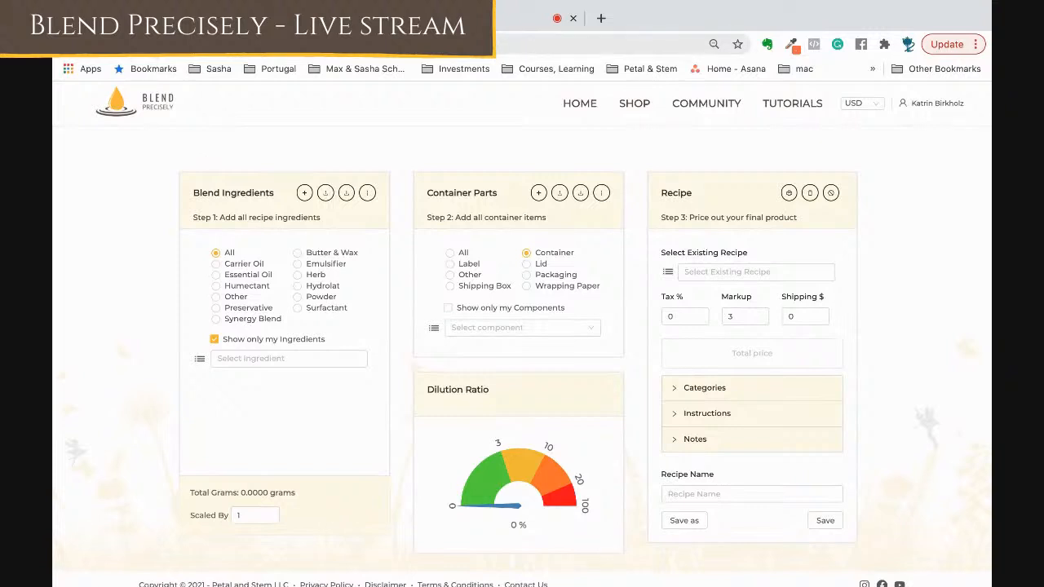
pyautogui.press('super+r')
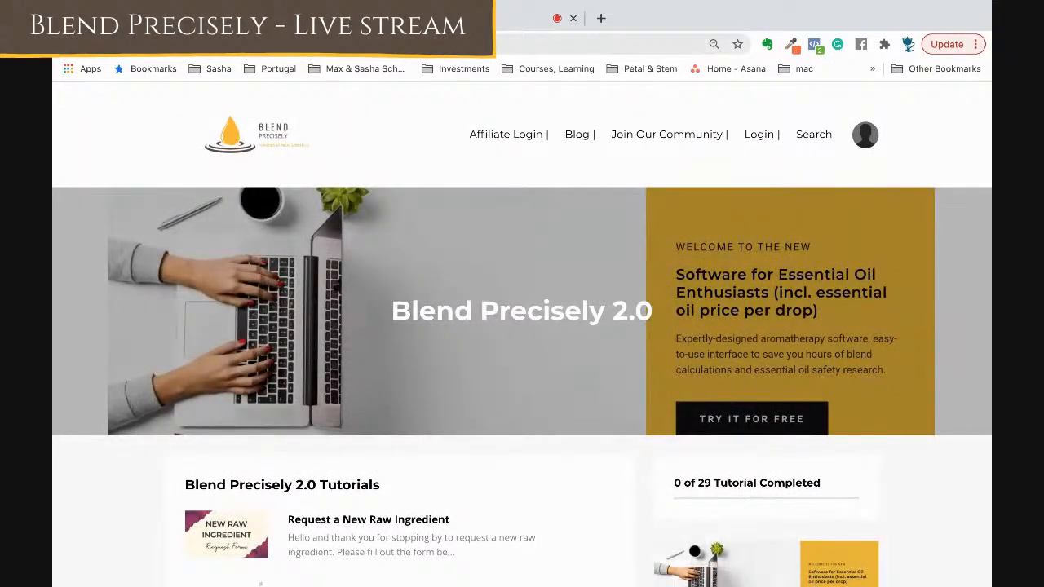
pyautogui.scroll(-3, 416, 273)
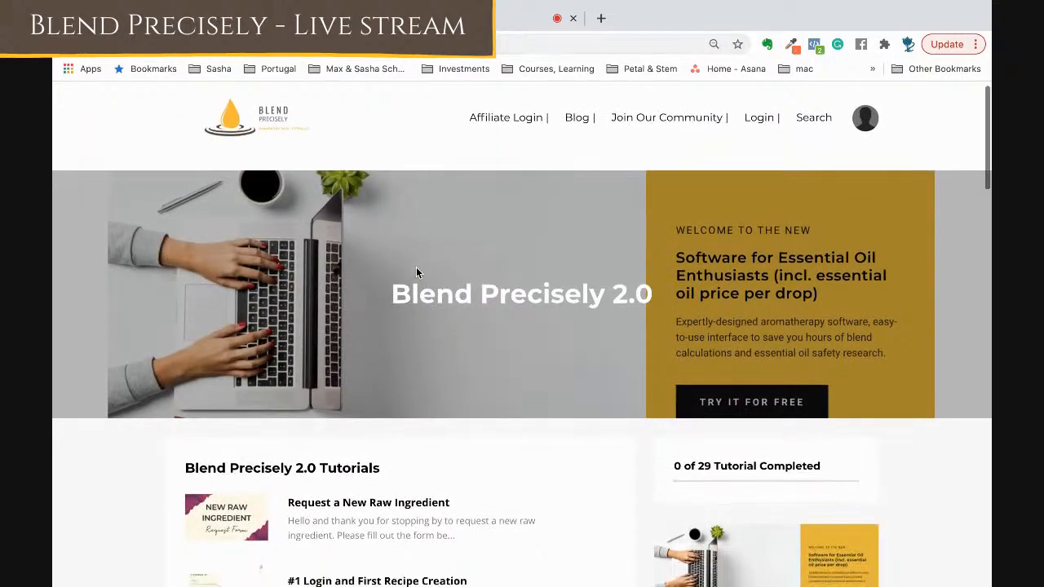
pyautogui.scroll(-10, 416, 273)
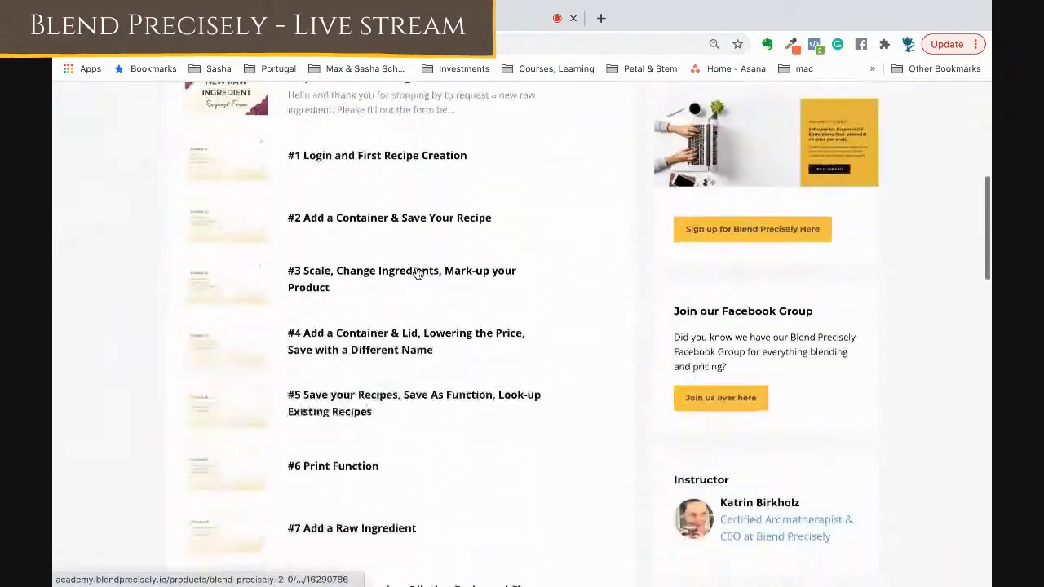
pyautogui.scroll(-7, 418, 274)
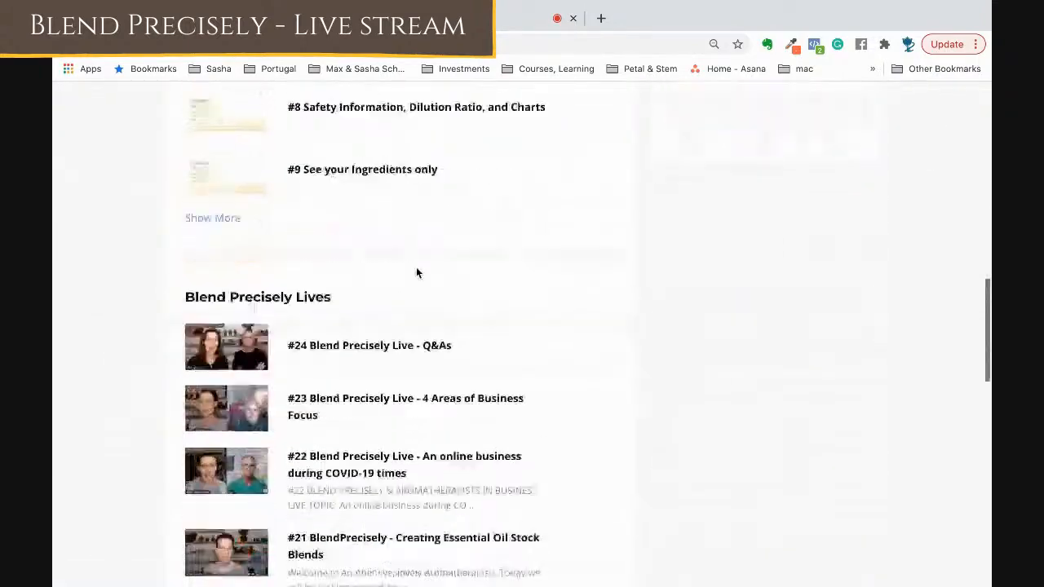
pyautogui.scroll(-13, 388, 395)
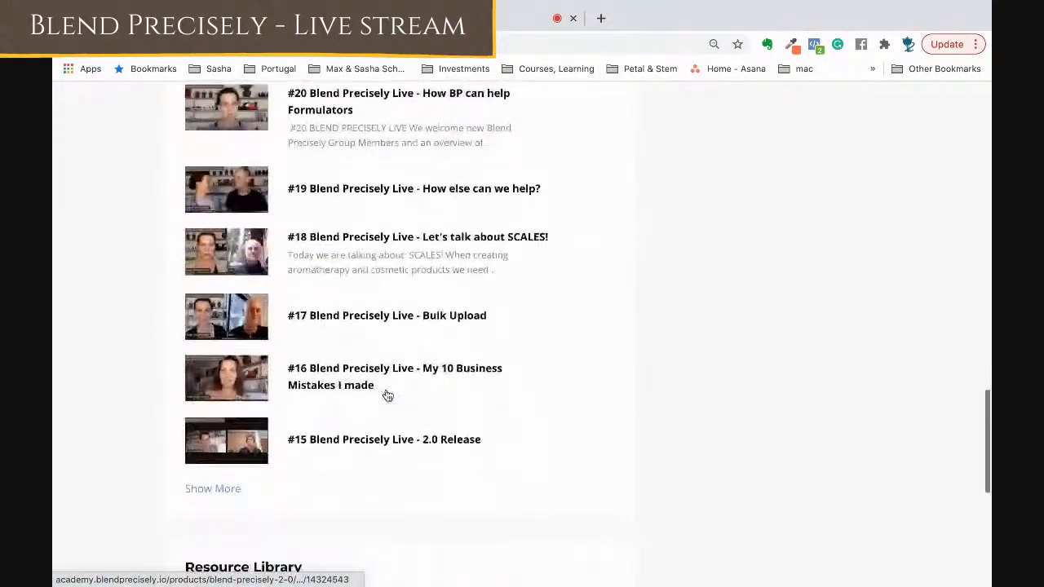
pyautogui.scroll(-2, 274, 477)
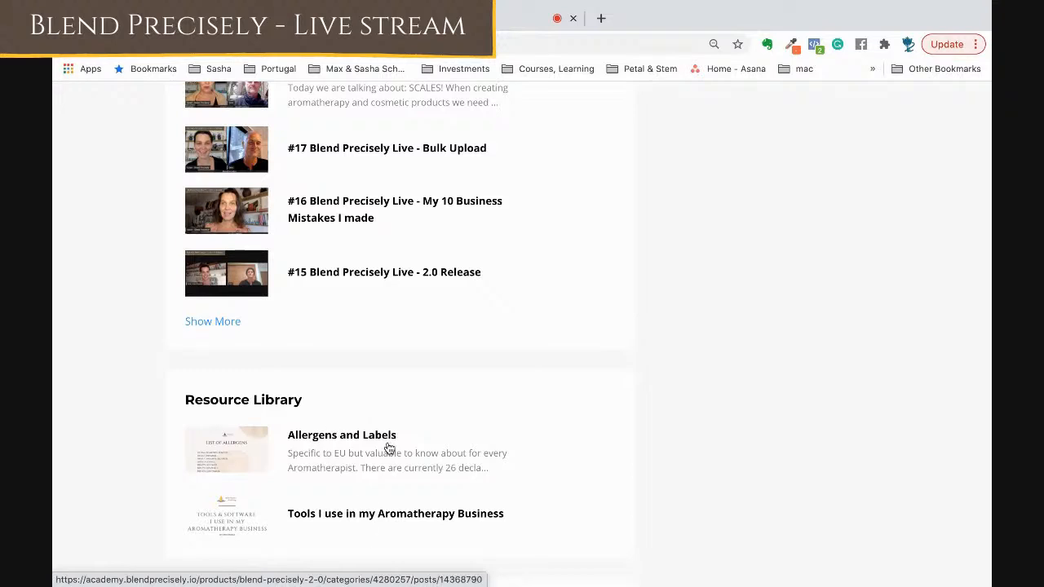
pyautogui.scroll(5, 390, 449)
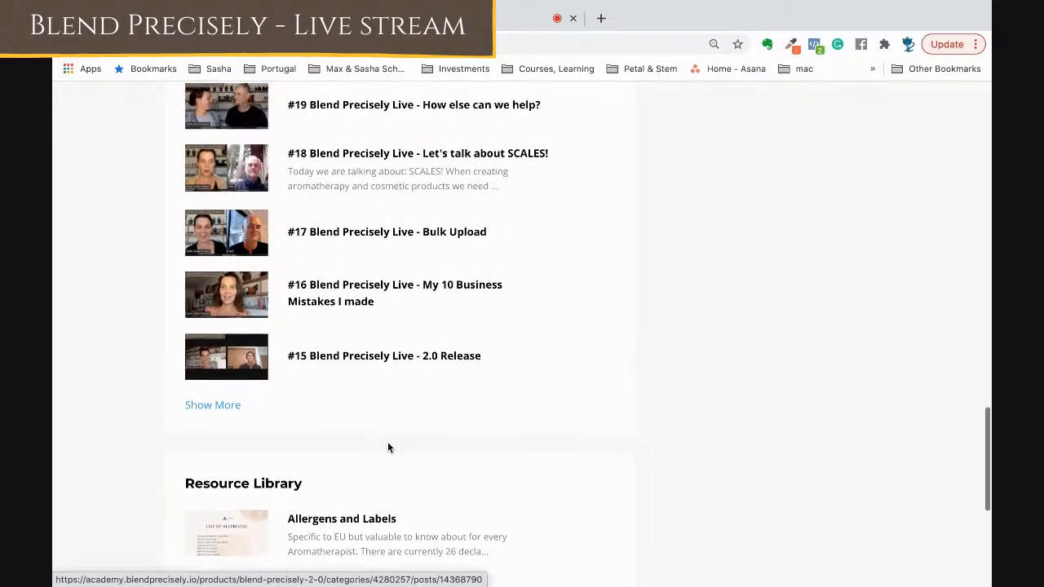
pyautogui.scroll(10, 389, 449)
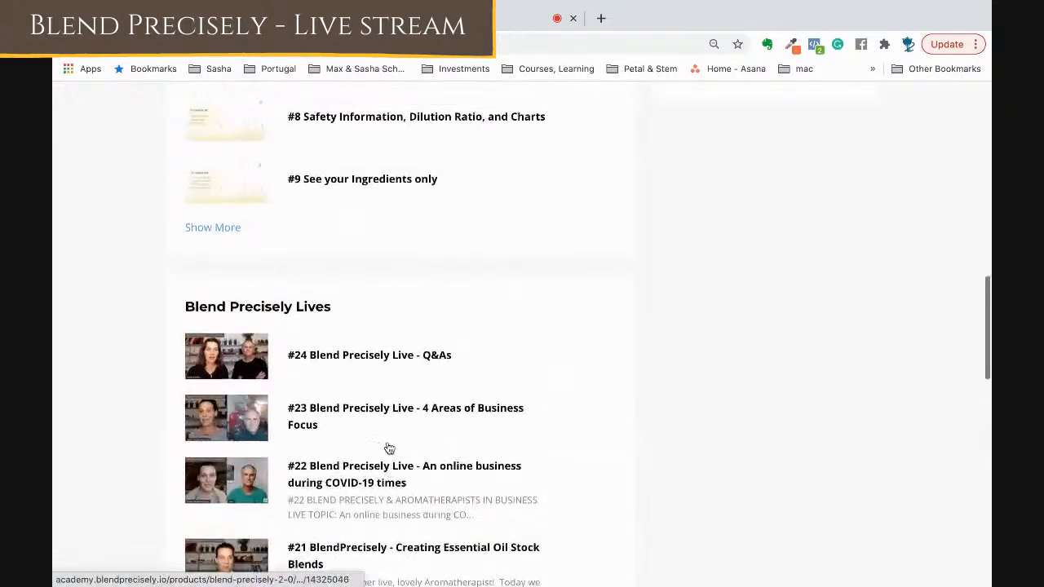
pyautogui.scroll(5, 388, 448)
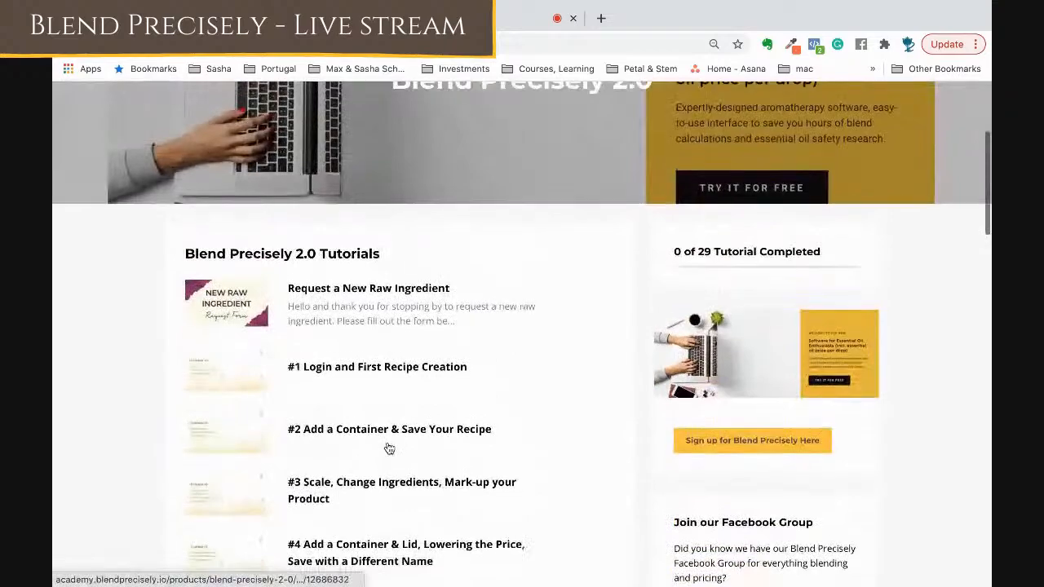
pyautogui.scroll(-2, 389, 448)
pyautogui.scroll(3, 390, 448)
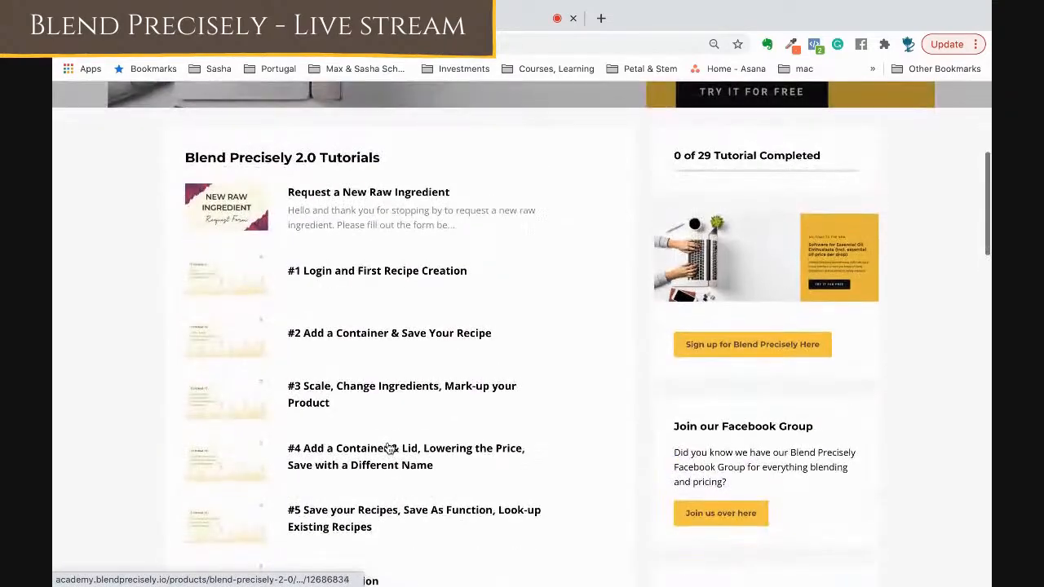
pyautogui.scroll(-4, 390, 448)
pyautogui.scroll(-2, 389, 449)
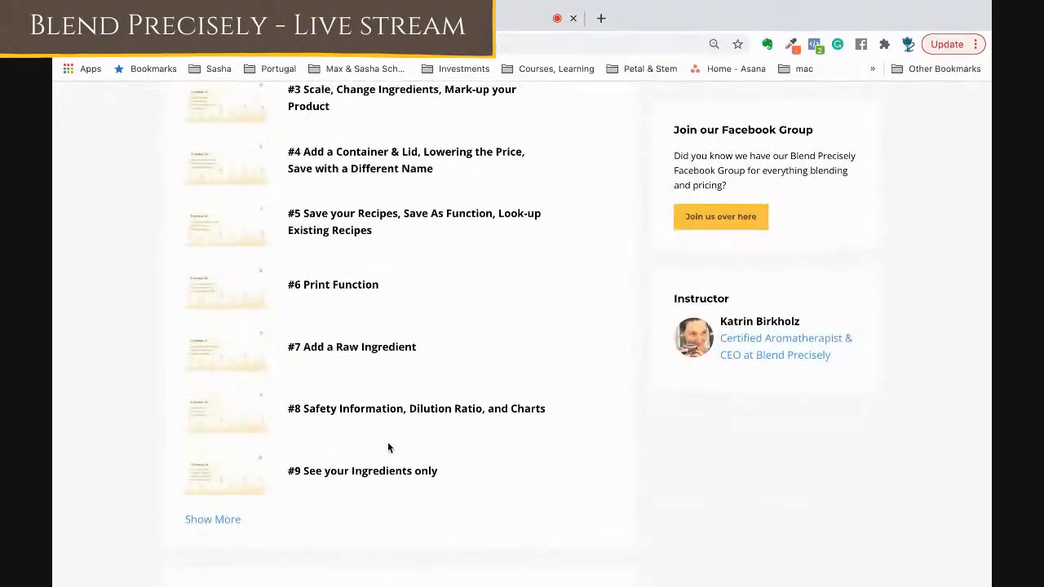
pyautogui.scroll(6, 389, 449)
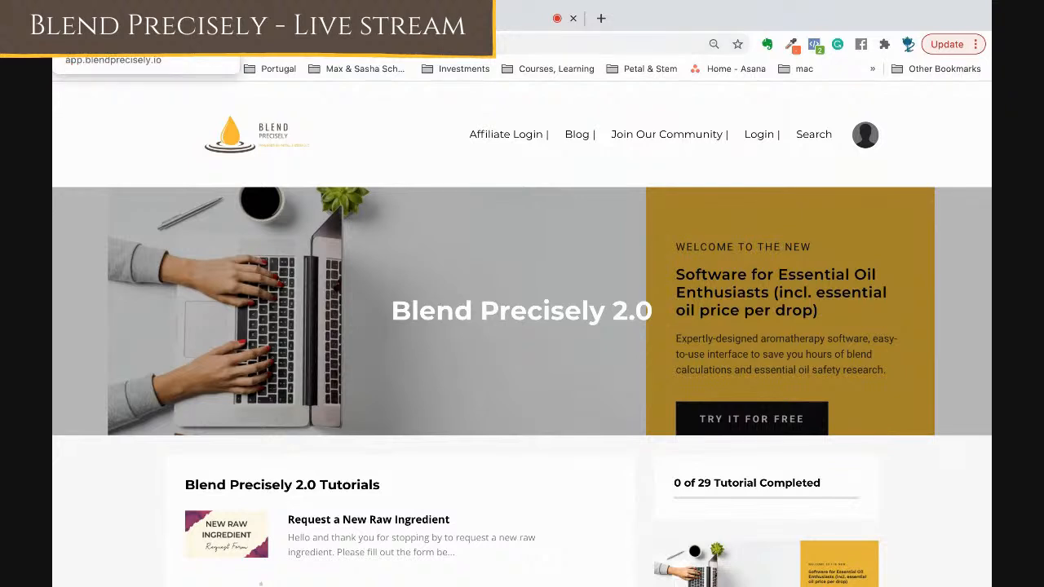
# Return to the blending calculator, enlarge the page and examine the Recipe section from existing recipe selection and pricing down to the recipe name.
pyautogui.click(131, 19)
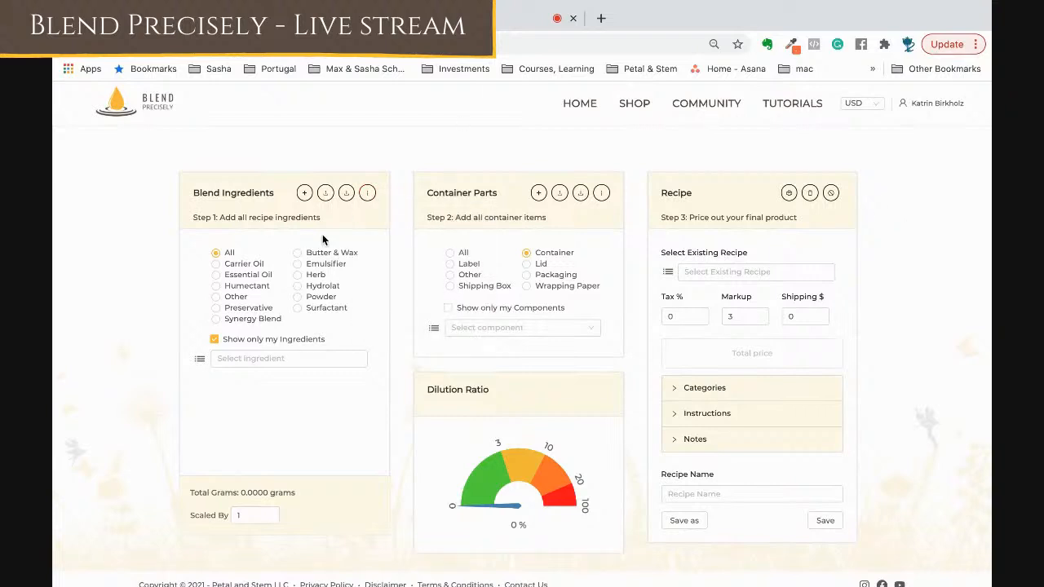
pyautogui.hotkey('ctrl', '+')
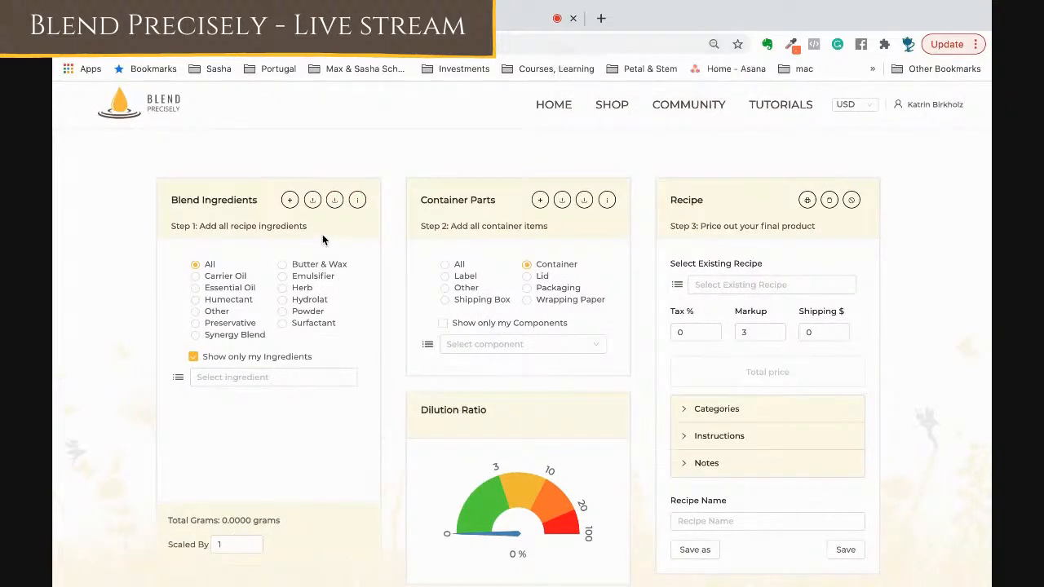
pyautogui.hotkey('ctrl', '+')
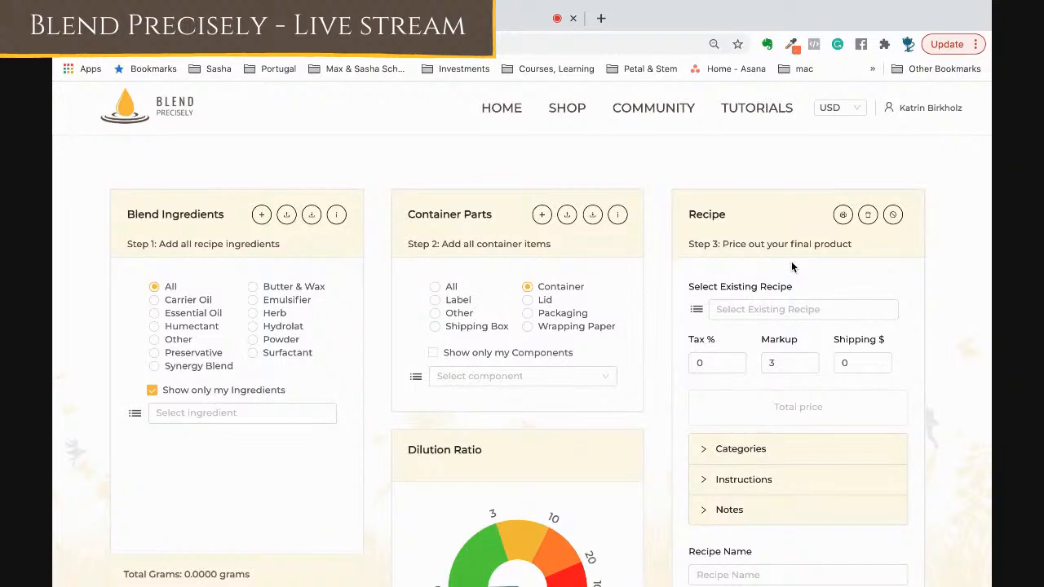
pyautogui.scroll(-1, 790, 266)
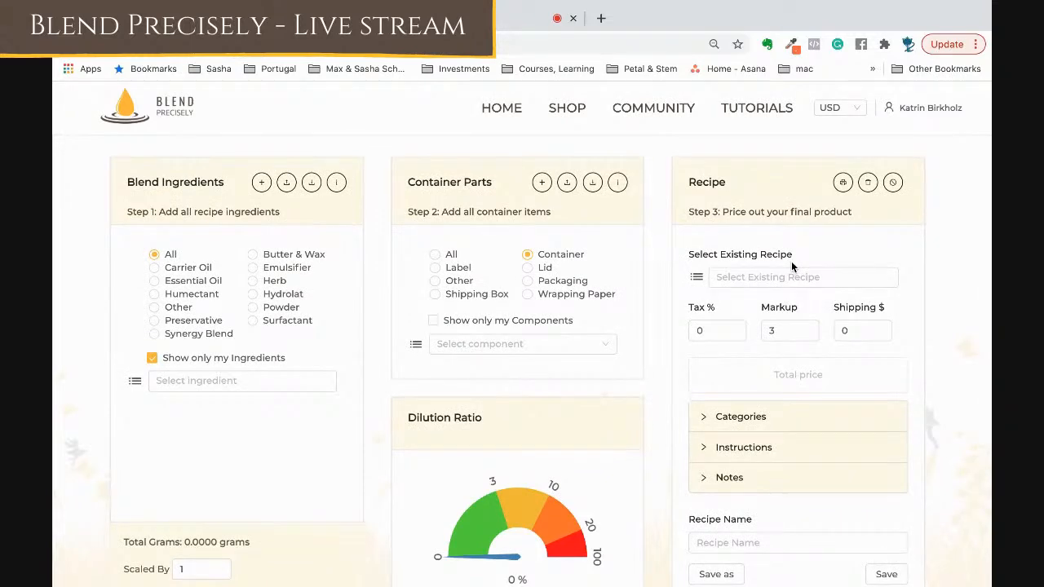
pyautogui.scroll(-2, 791, 266)
pyautogui.scroll(3, 791, 266)
pyautogui.scroll(1, 791, 267)
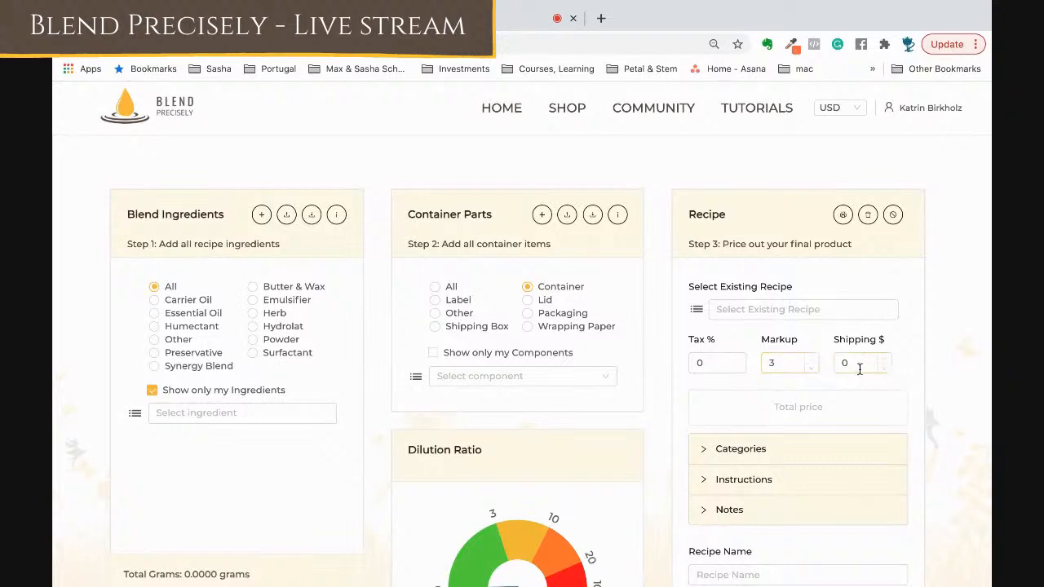
pyautogui.scroll(-3, 859, 368)
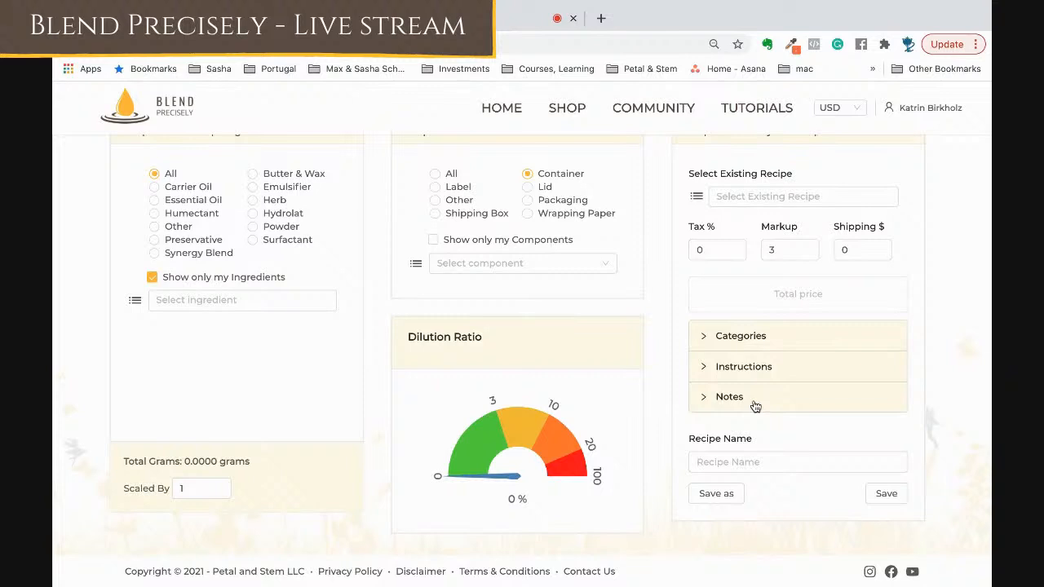
pyautogui.click(774, 462)
pyautogui.scroll(3, 803, 483)
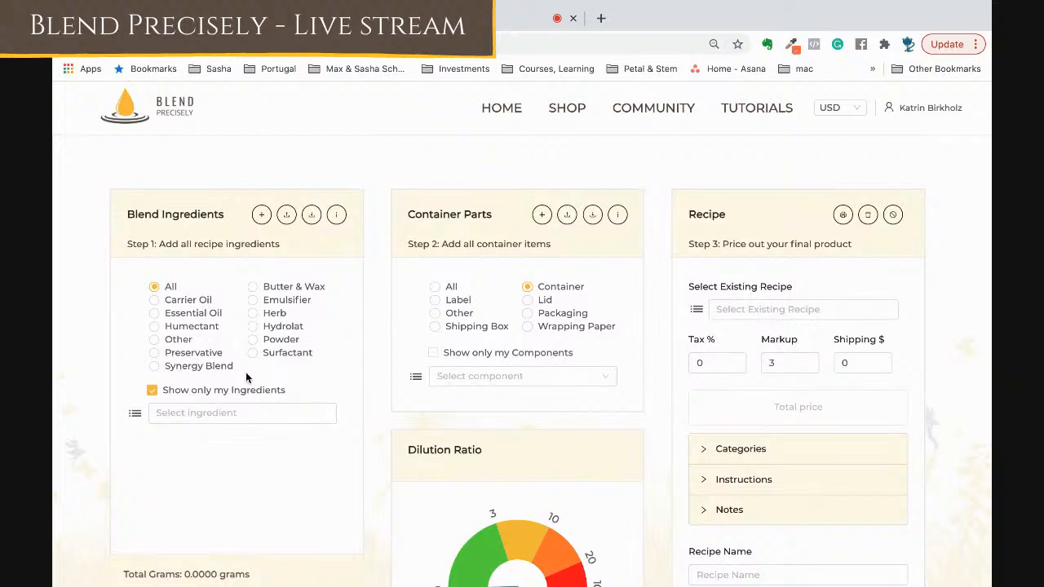
# Turn off showing only own ingredients, download the ingredients data template and open the file in Excel.
pyautogui.click(152, 390)
pyautogui.click(310, 217)
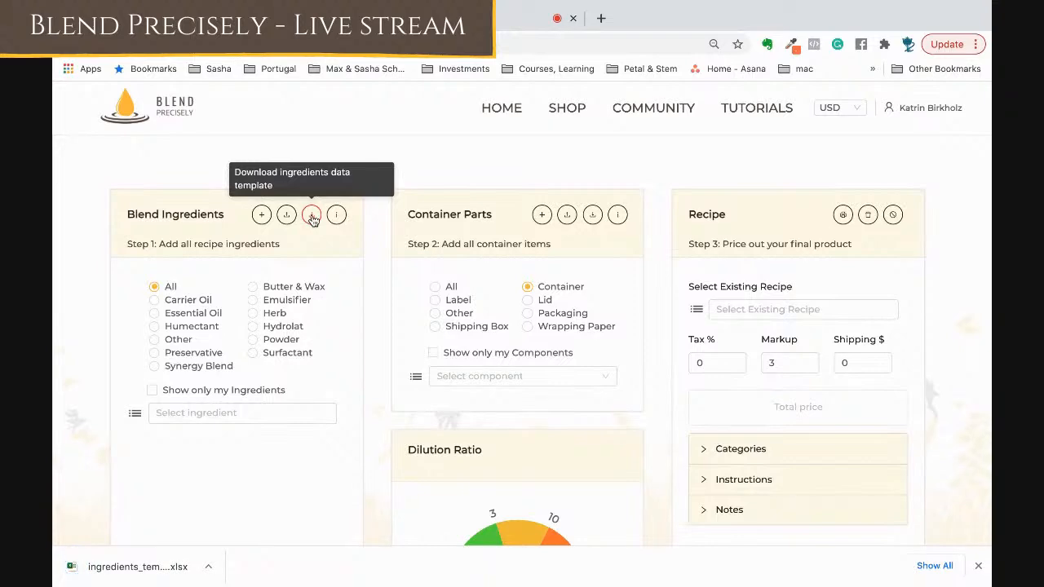
pyautogui.click(144, 571)
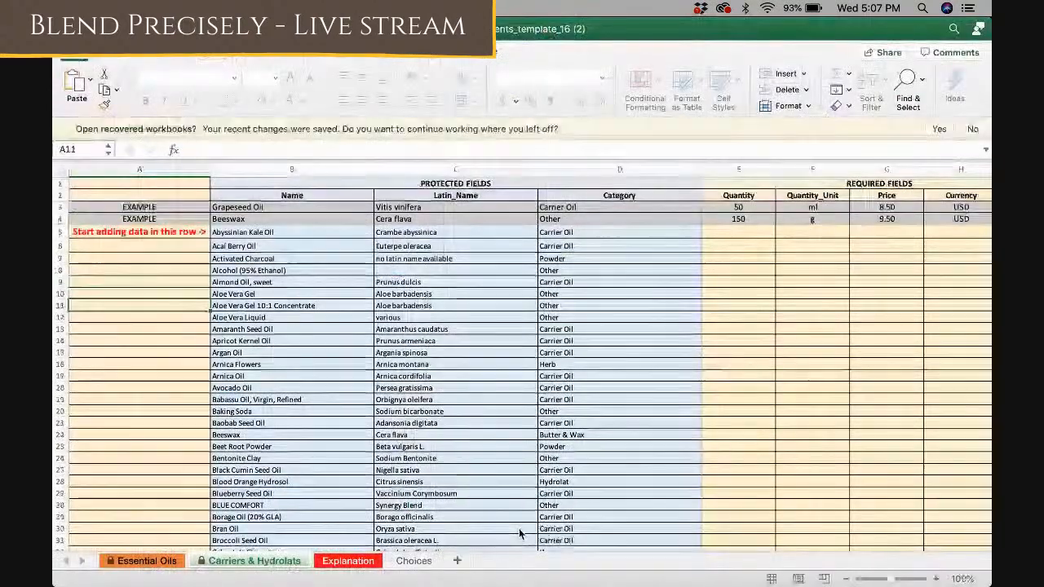
# View the template's Essential Oils and Carriers & Hydrolats sheets and read the column descriptions on the Explanation sheet.
pyautogui.click(137, 561)
pyautogui.click(290, 561)
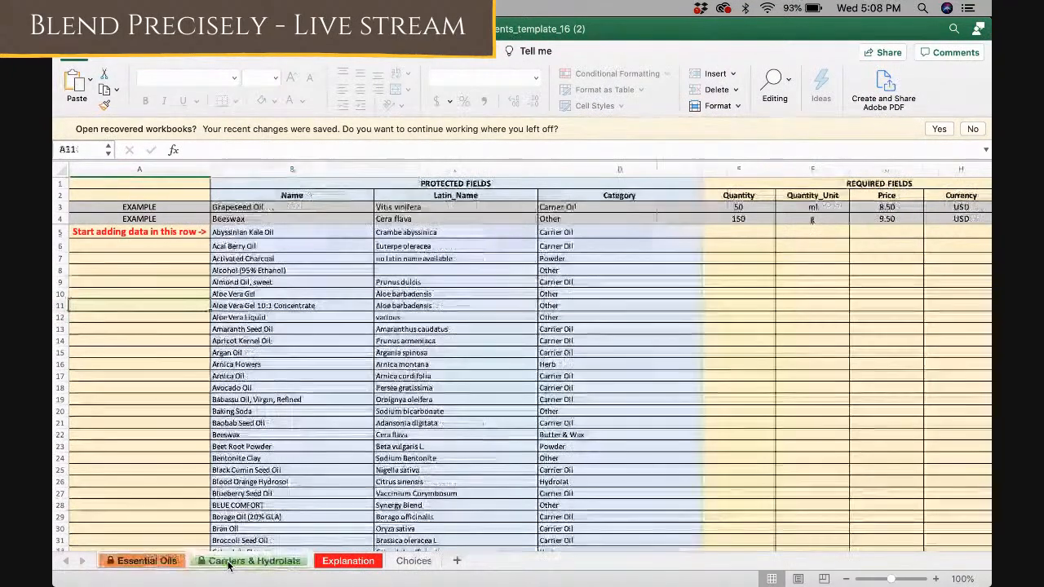
pyautogui.click(361, 563)
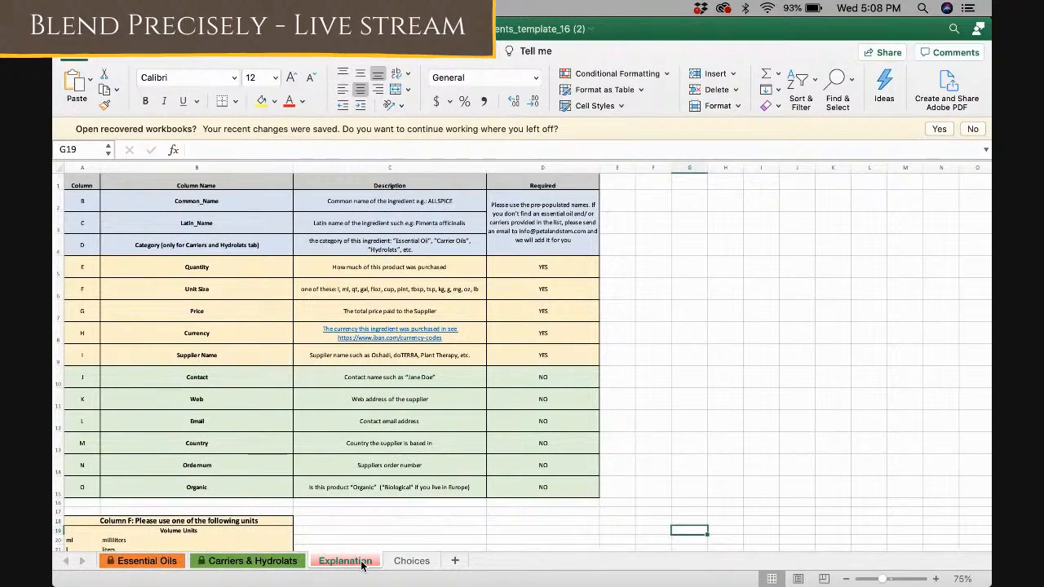
pyautogui.scroll(2, 318, 383)
pyautogui.click(373, 235)
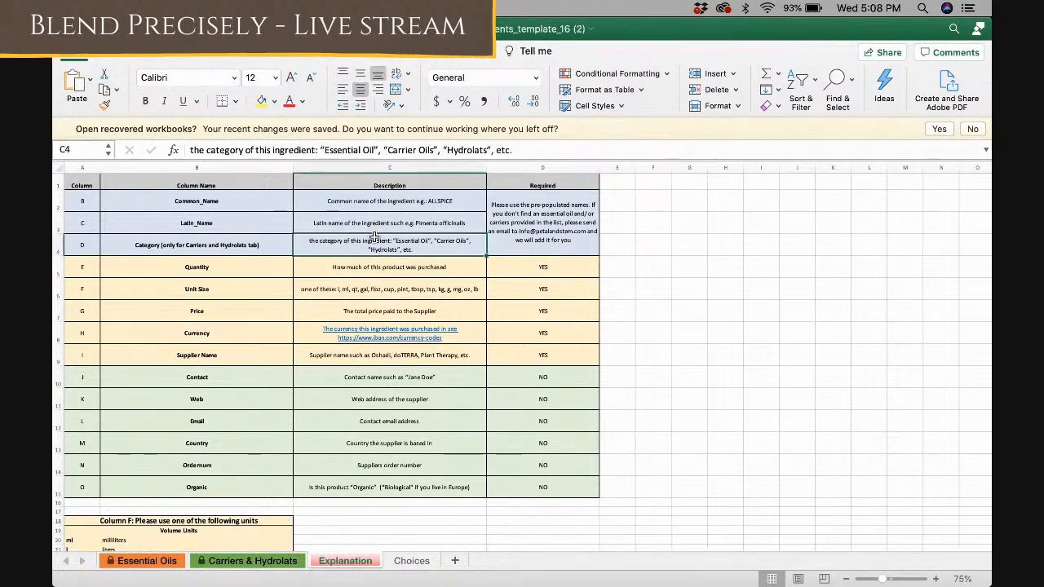
# Examine the full list of common and Latin names on the Essential Oils sheet, down to its last entry and back.
pyautogui.click(155, 561)
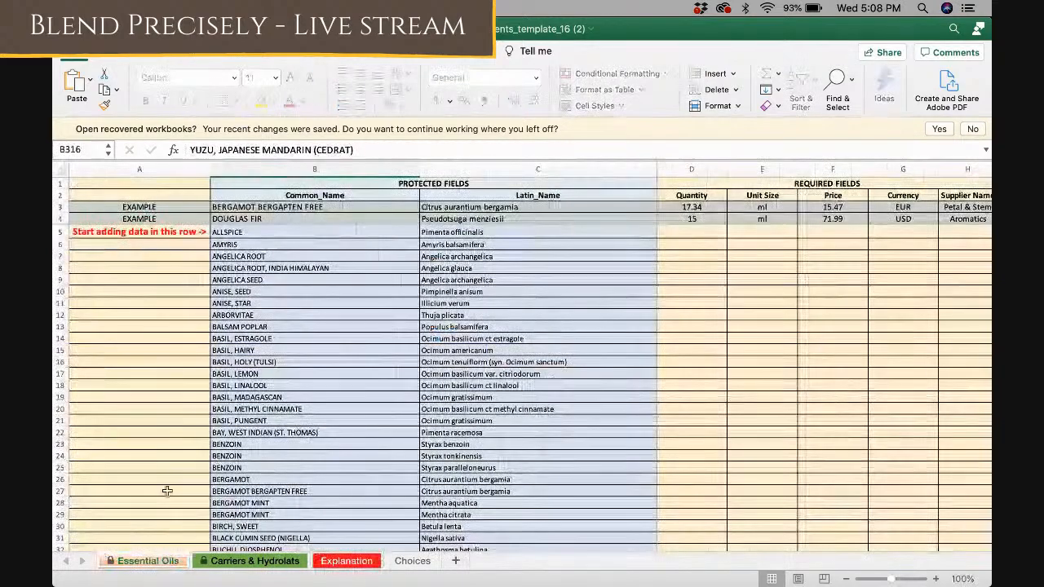
pyautogui.scroll(-20, 301, 393)
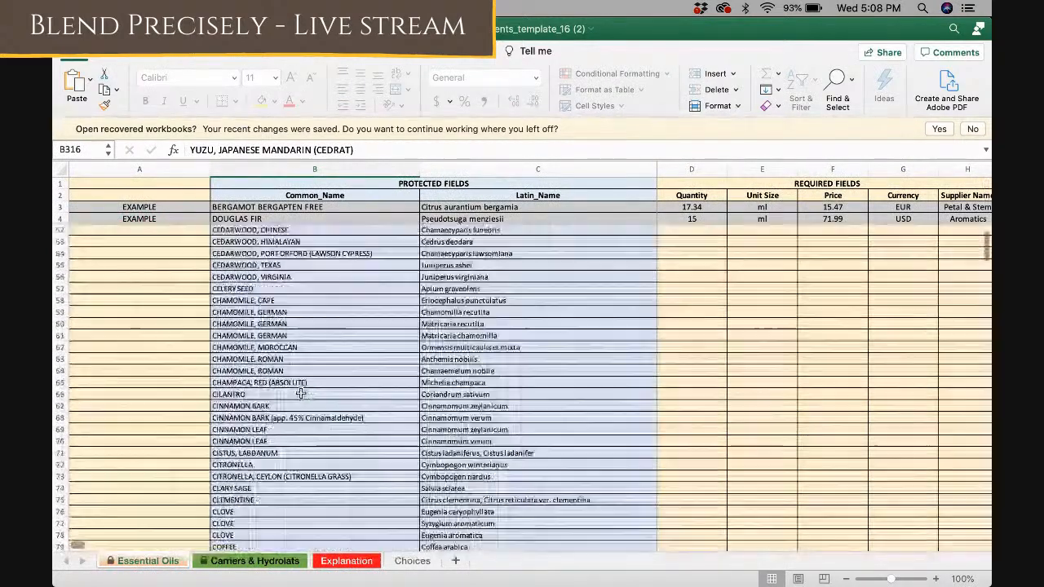
pyautogui.scroll(-20, 301, 393)
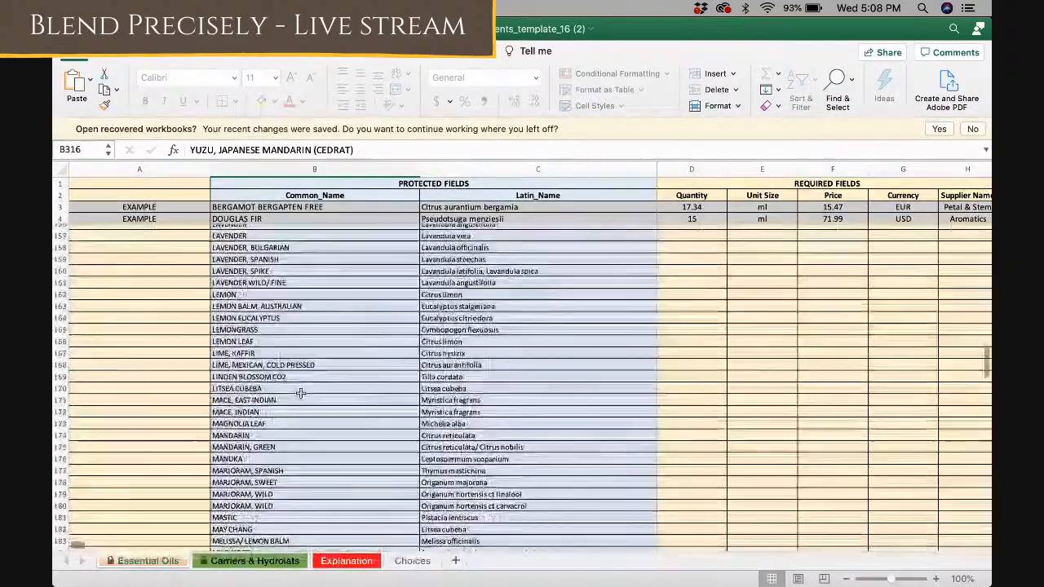
pyautogui.scroll(-20, 301, 393)
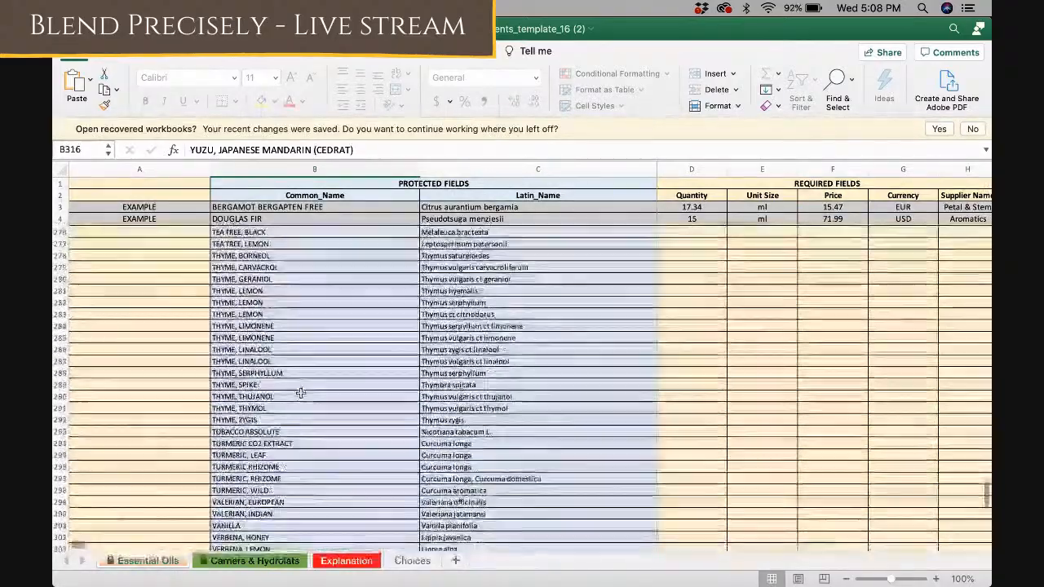
pyautogui.scroll(10, 301, 393)
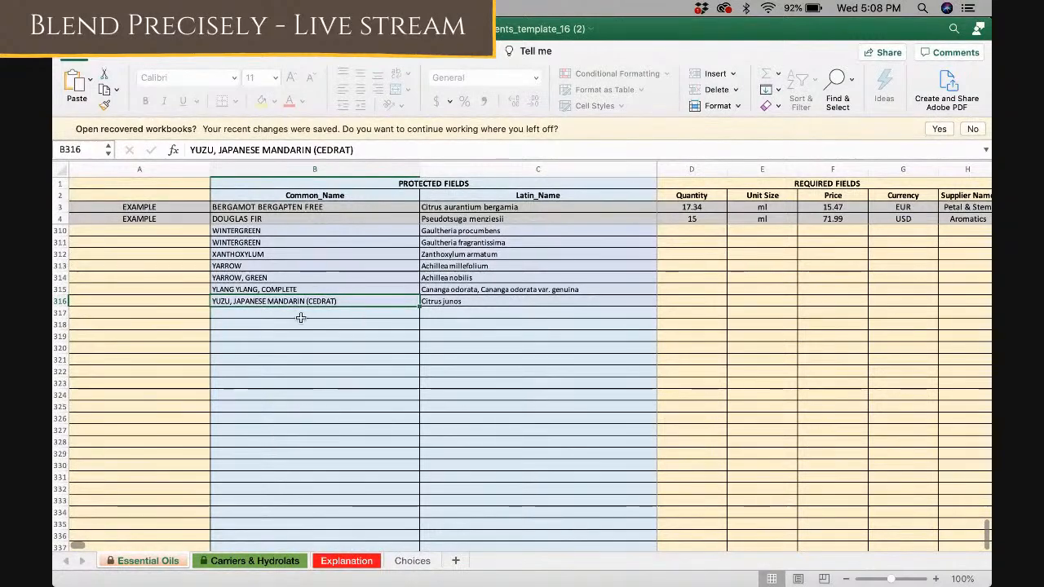
pyautogui.scroll(20, 314, 330)
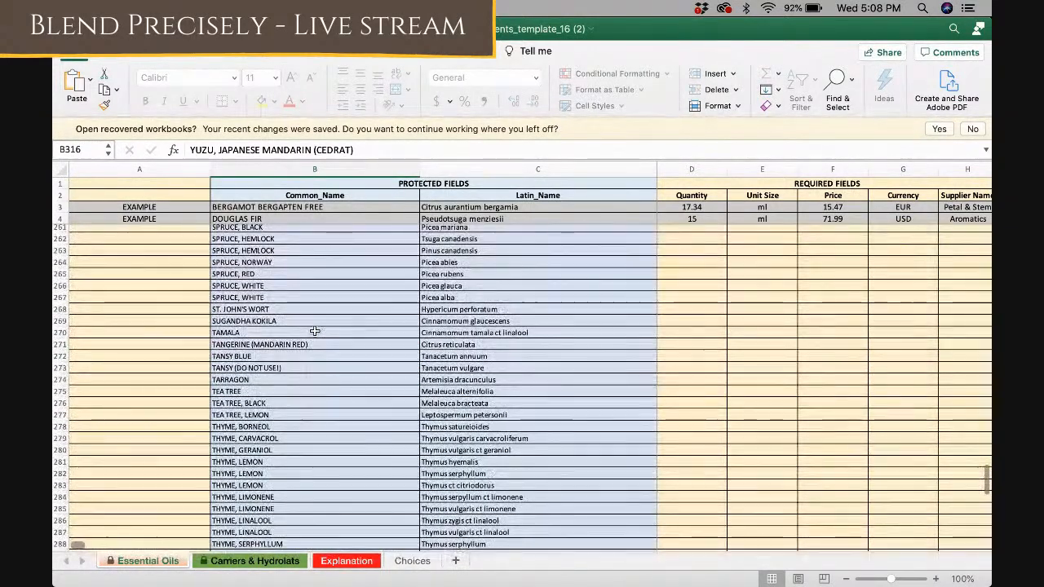
pyautogui.scroll(20, 314, 330)
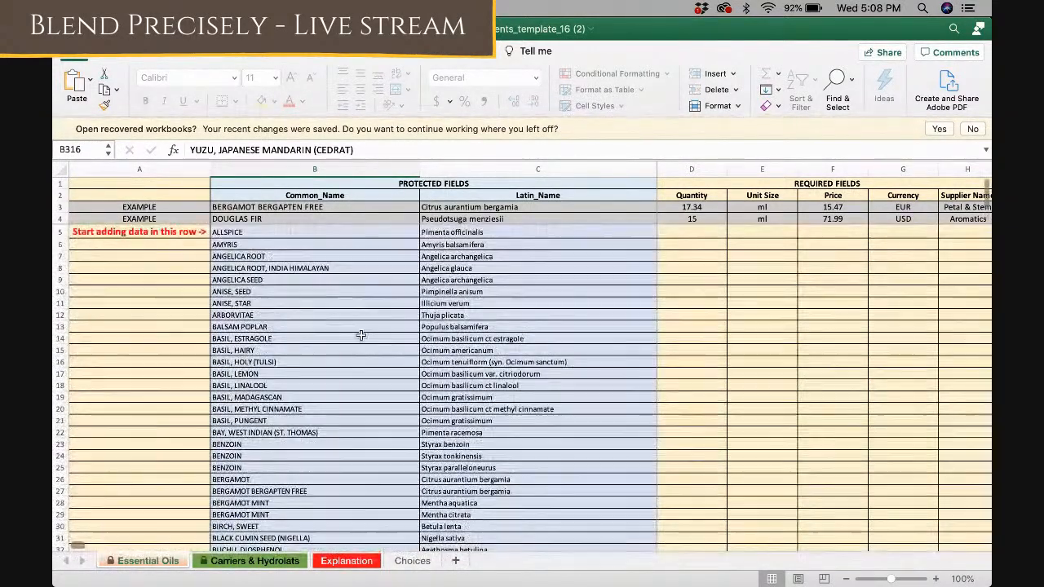
pyautogui.scroll(-5, 288, 348)
pyautogui.scroll(5, 287, 348)
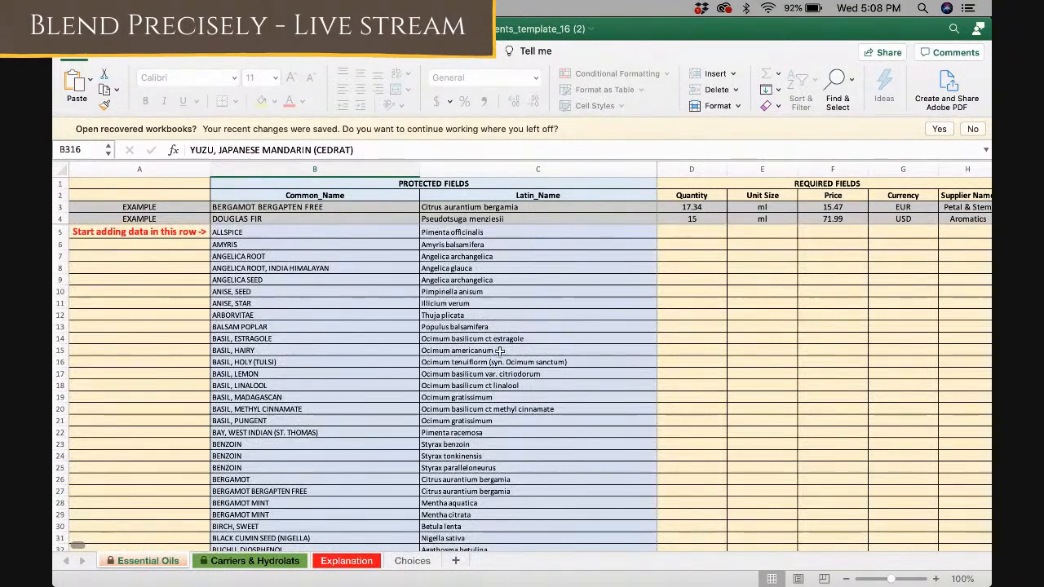
# Search the Essential Oils sheet for "peppermint" and go to the Peppermint (Mentha piperita) entry.
pyautogui.press('super+f')
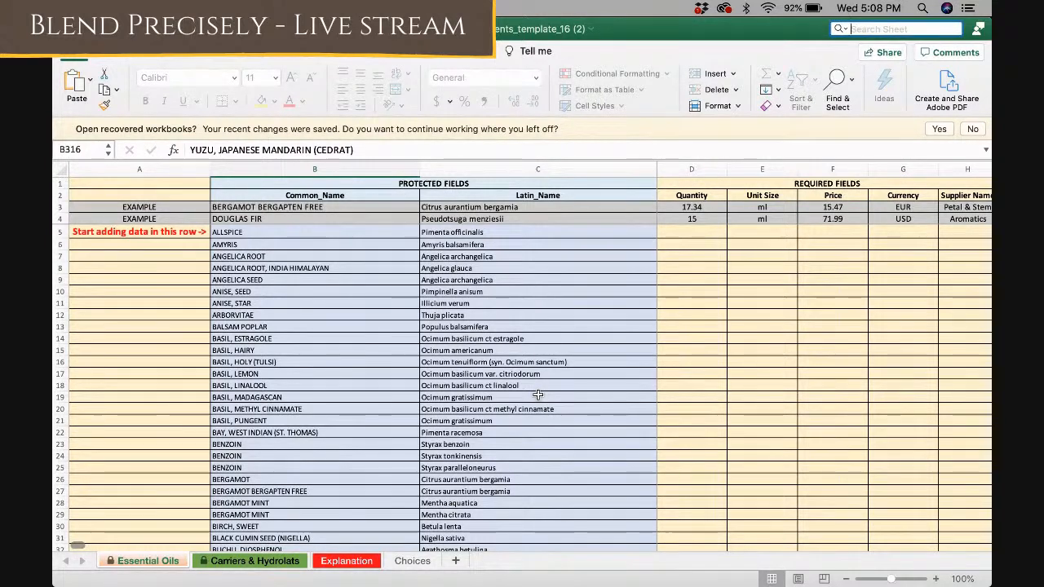
pyautogui.write('pe')
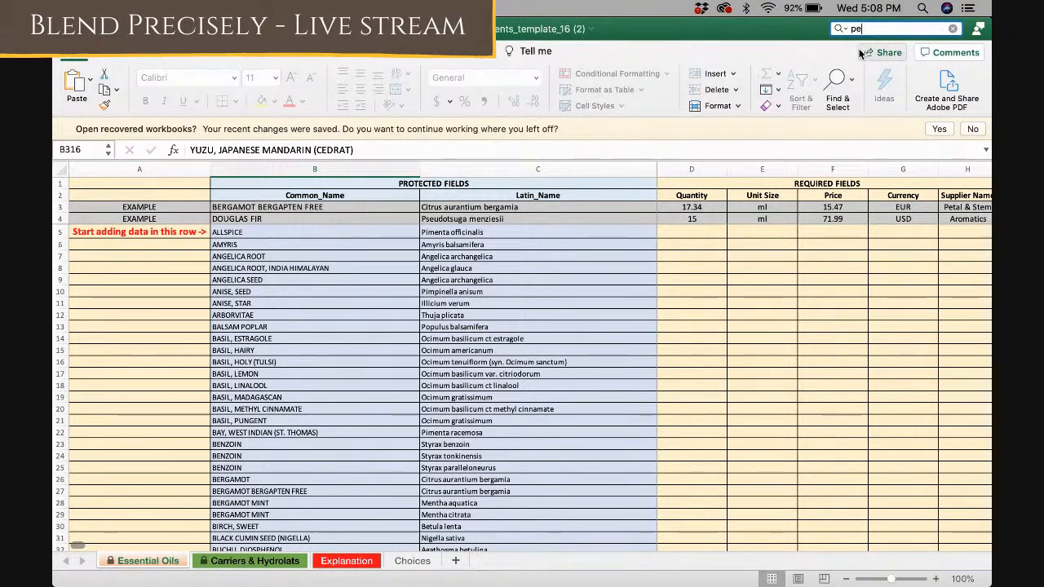
pyautogui.write('ppermint')
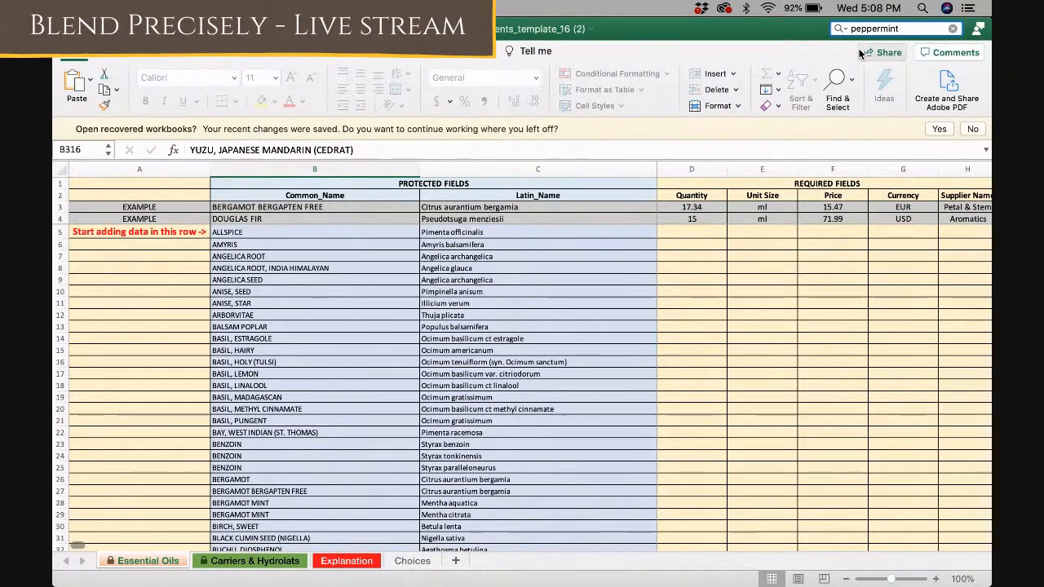
pyautogui.press('Return')
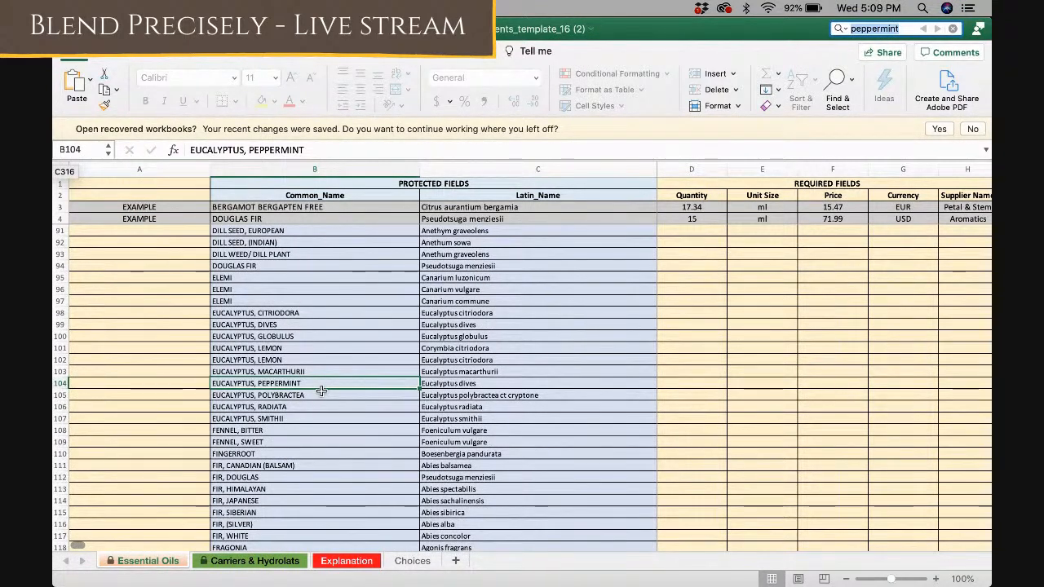
pyautogui.press('Return')
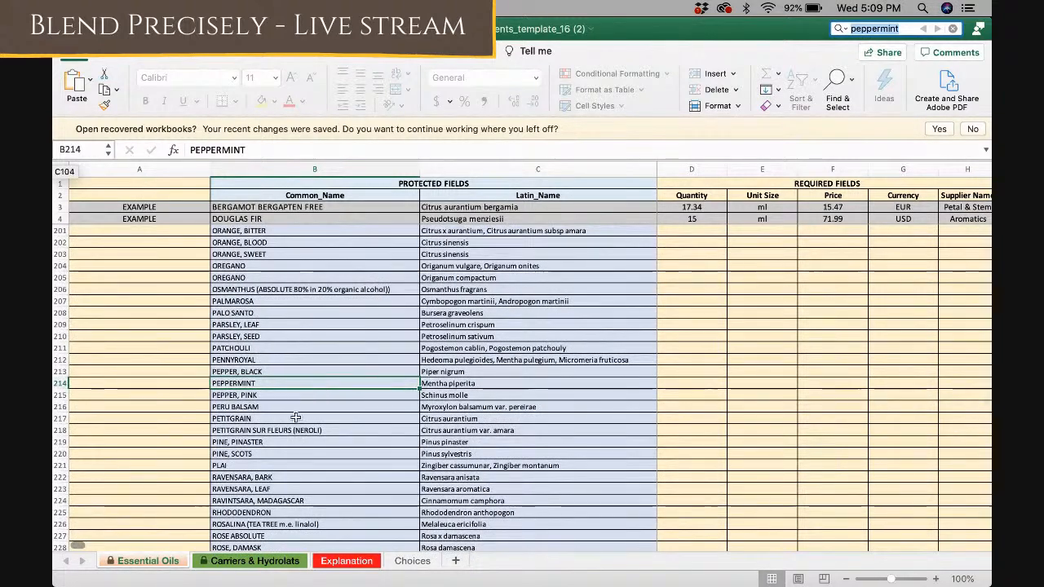
# Fill in the Peppermint row with quantity 15, unit size g, price 8.05, currency EUR and supplier Florihana.
pyautogui.click(682, 379)
pyautogui.write('15')
pyautogui.press('Tab')
pyautogui.write('g')
pyautogui.press('Tab')
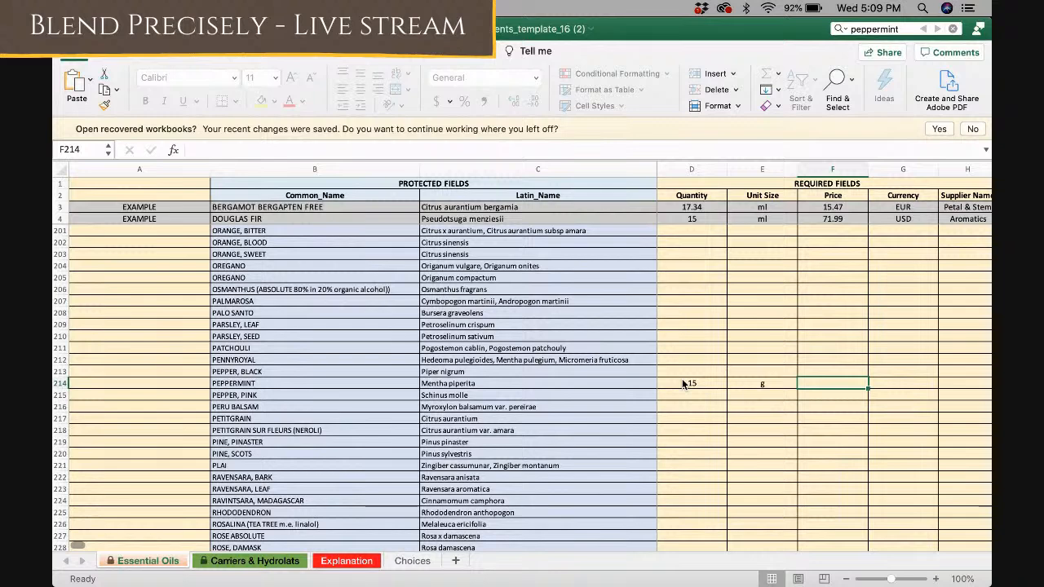
pyautogui.write('.05')
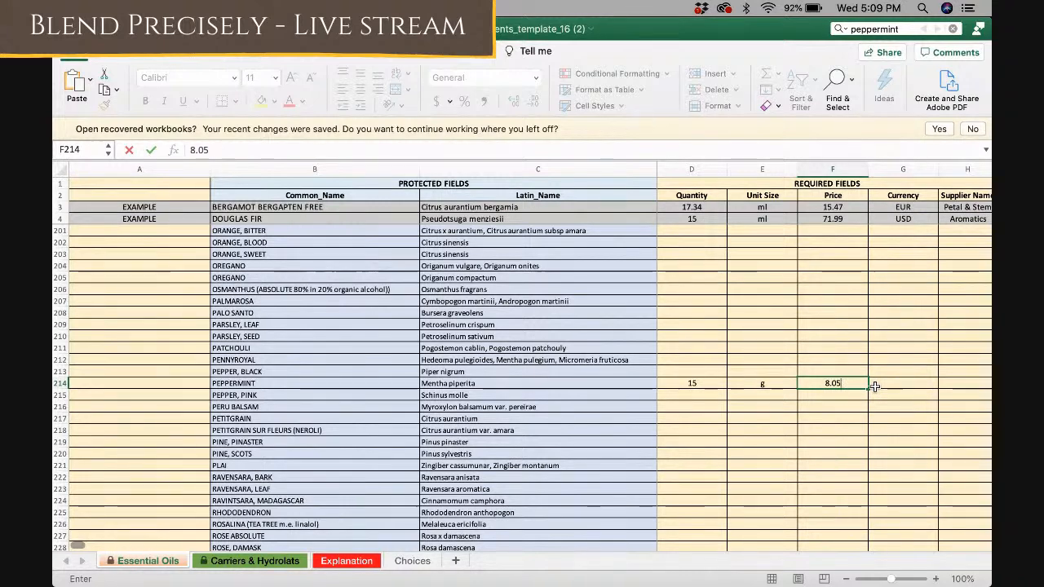
pyautogui.click(887, 386)
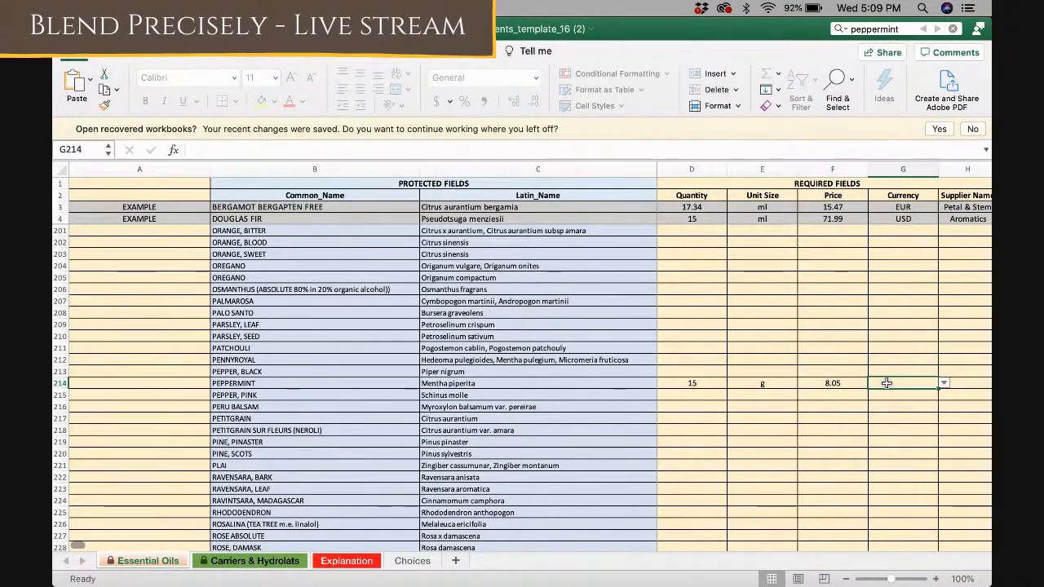
pyautogui.press('Return')
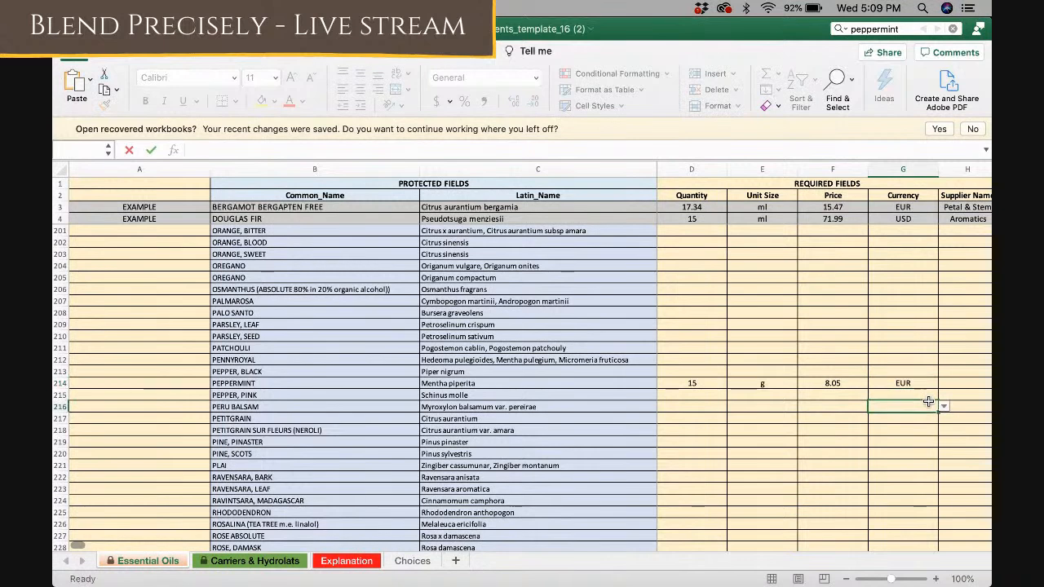
pyautogui.click(968, 383)
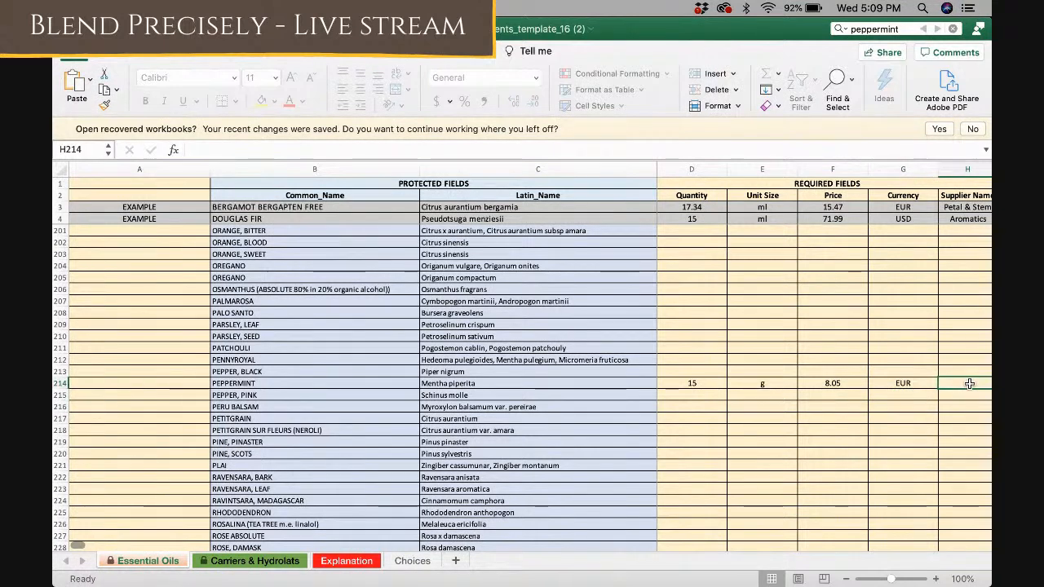
pyautogui.write('Floriha')
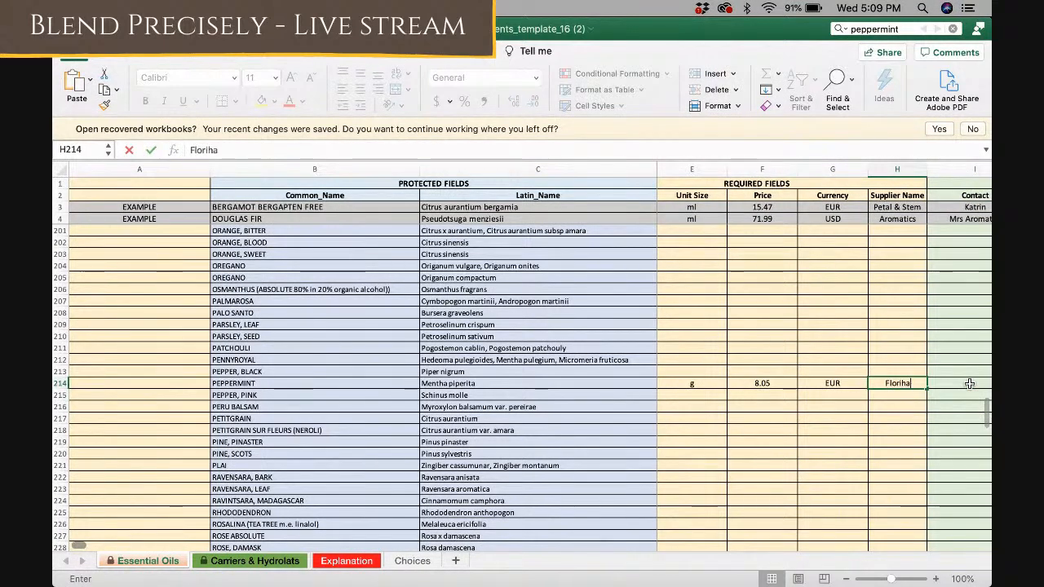
pyautogui.press('Tab')
# Look through the Peppermint row's optional fields from Contact to Organic, and return to its Latin name.
pyautogui.press('Tab')
pyautogui.press('Tab')
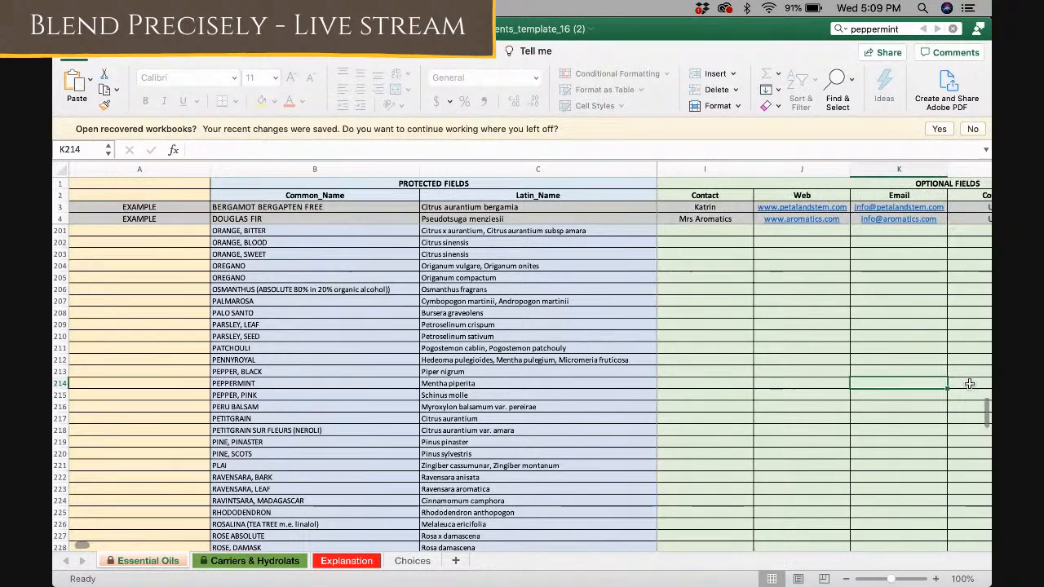
pyautogui.press('Tab')
pyautogui.press('Tab')
pyautogui.press('Tab')
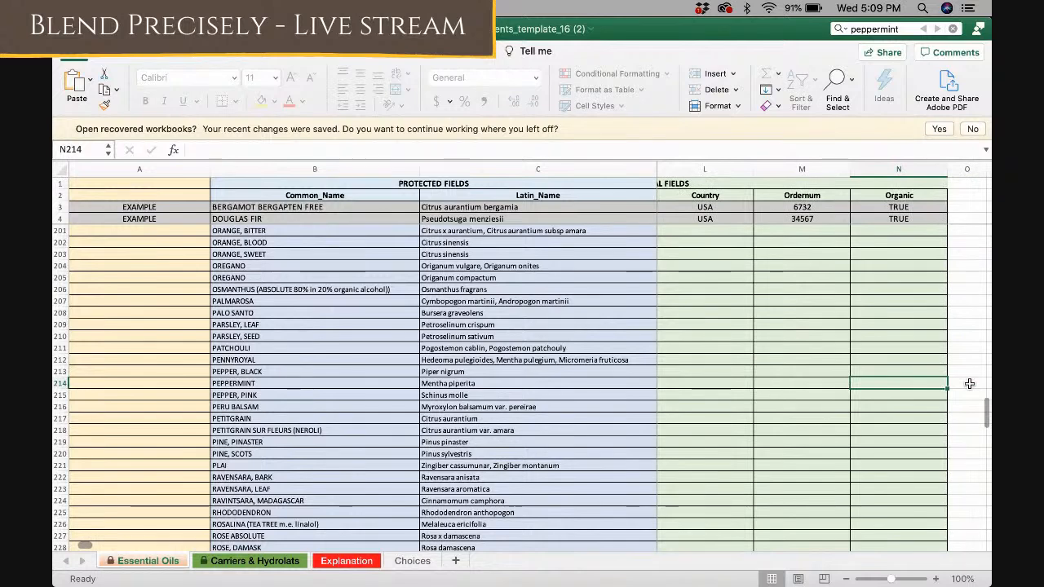
pyautogui.hotkey('shift', 'Tab')
pyautogui.hotkey('shift', 'Tab')
pyautogui.hotkey('shift', 'Tab')
pyautogui.hotkey('shift', 'Tab')
pyautogui.hotkey('shift', 'Tab')
pyautogui.hotkey('shift', 'Tab')
pyautogui.hotkey('shift', 'Tab')
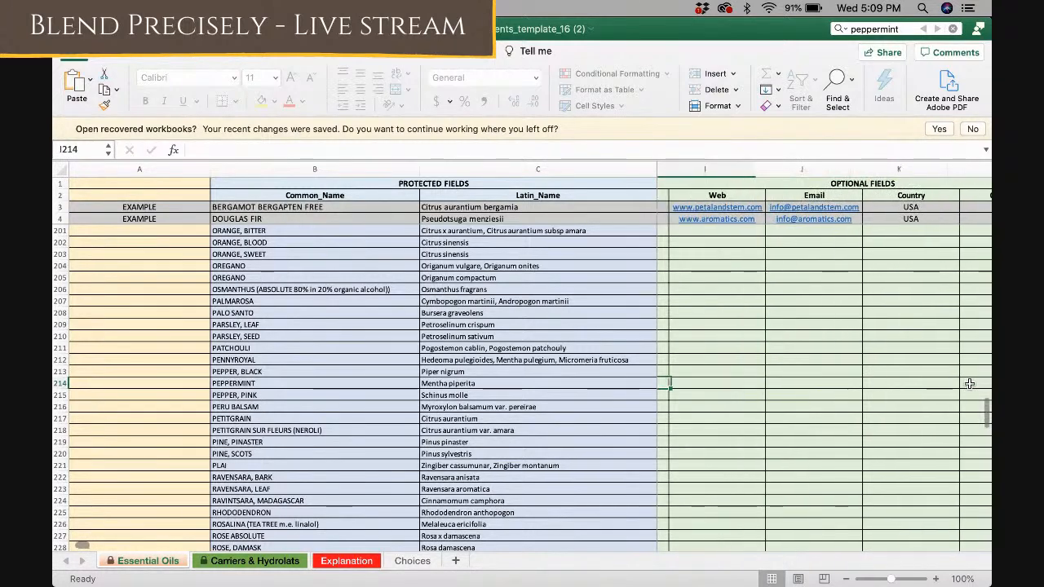
pyautogui.hotkey('shift', 'Tab')
pyautogui.hotkey('shift', 'Tab')
pyautogui.hotkey('shift', 'Tab')
pyautogui.hotkey('shift', 'Tab')
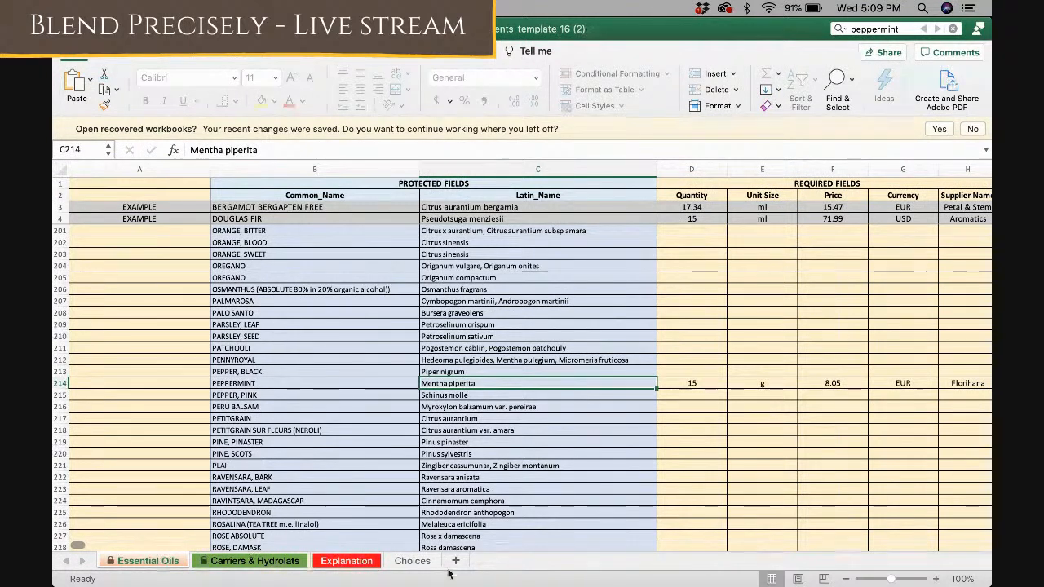
# Search the sheet for "lemon" and step through the matches to the Lemon (Citrus limon) entry.
pyautogui.press('super+f')
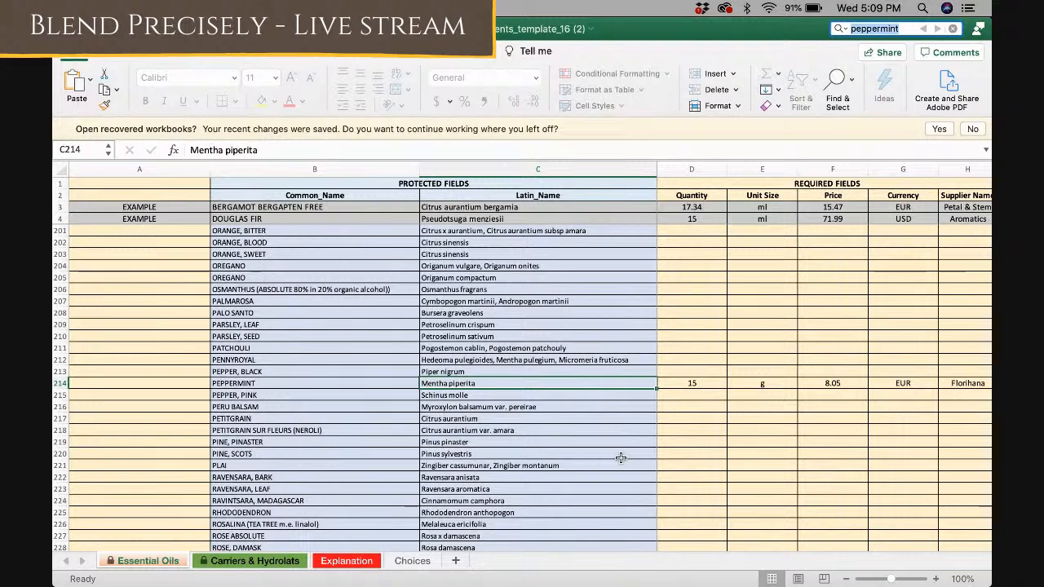
pyautogui.write('lemon')
pyautogui.press('Return')
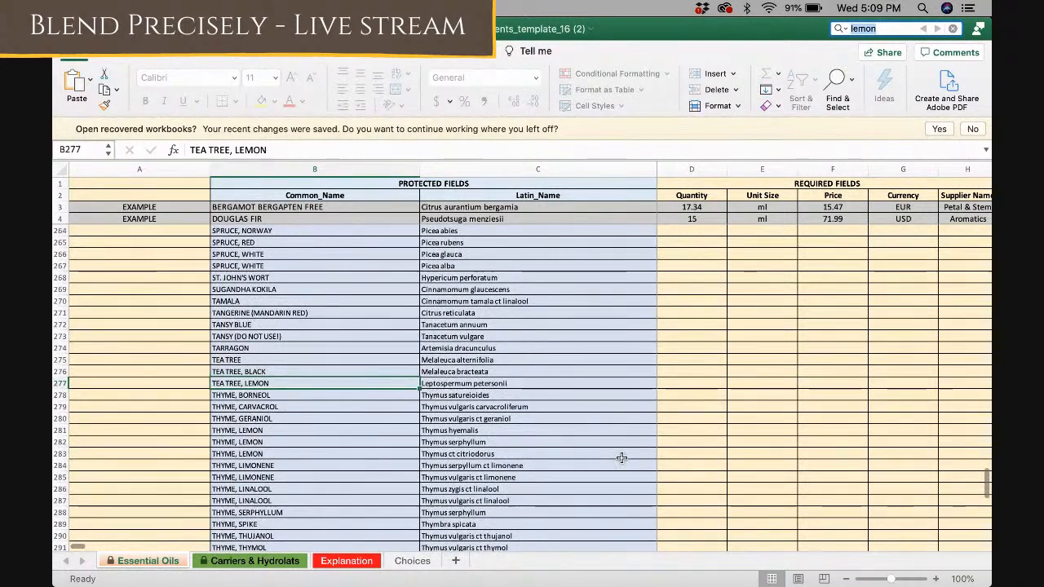
pyautogui.press('Return')
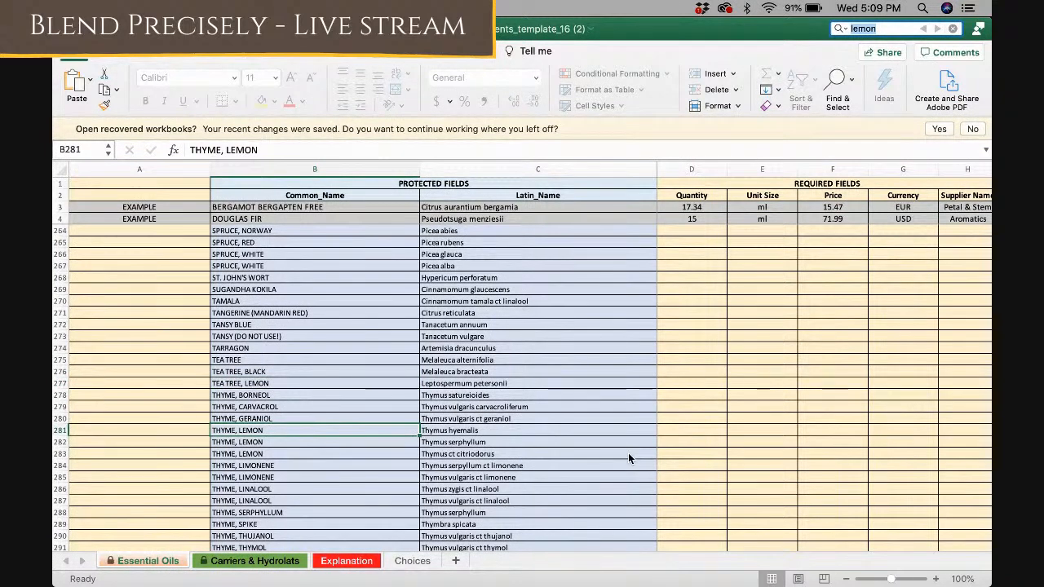
pyautogui.click(936, 30)
pyautogui.click(936, 29)
pyautogui.click(936, 30)
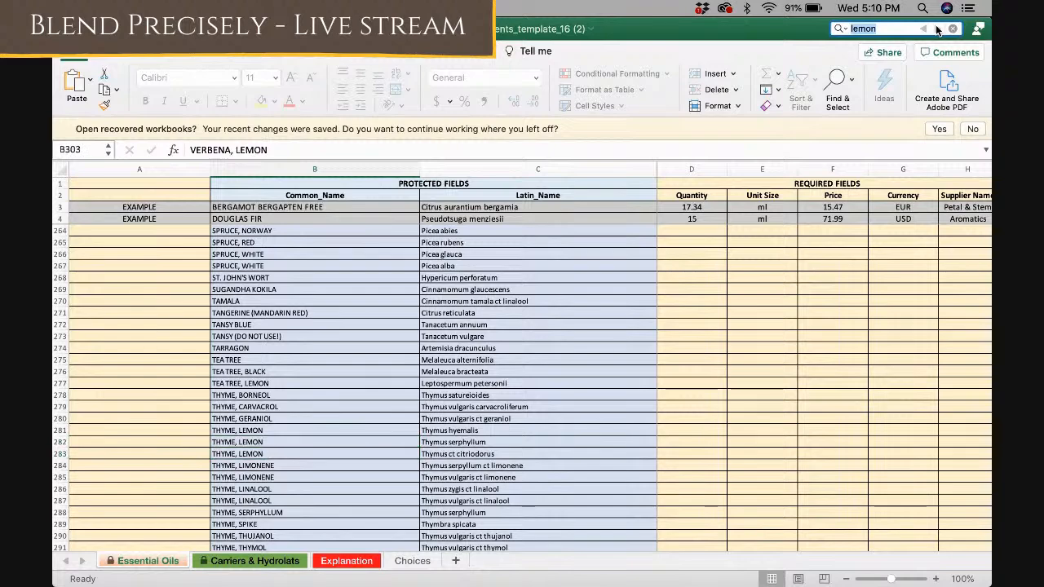
pyautogui.click(936, 30)
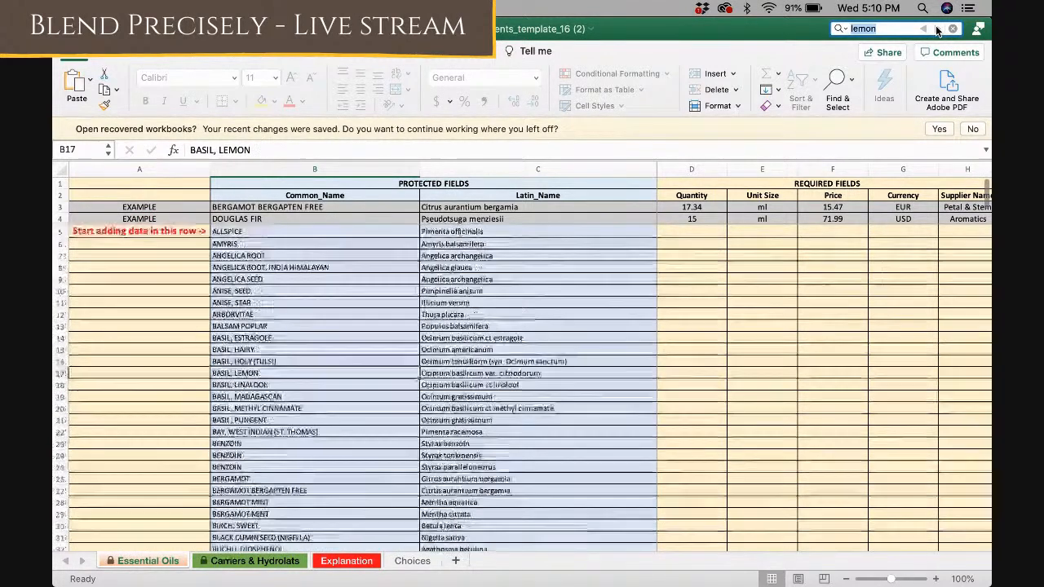
pyautogui.click(936, 29)
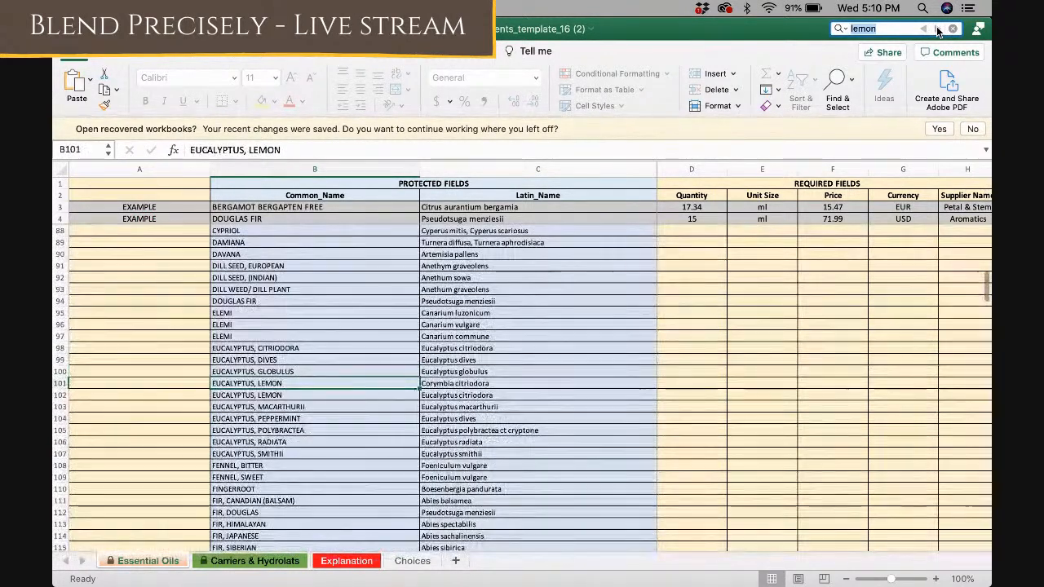
pyautogui.click(936, 29)
pyautogui.click(936, 29)
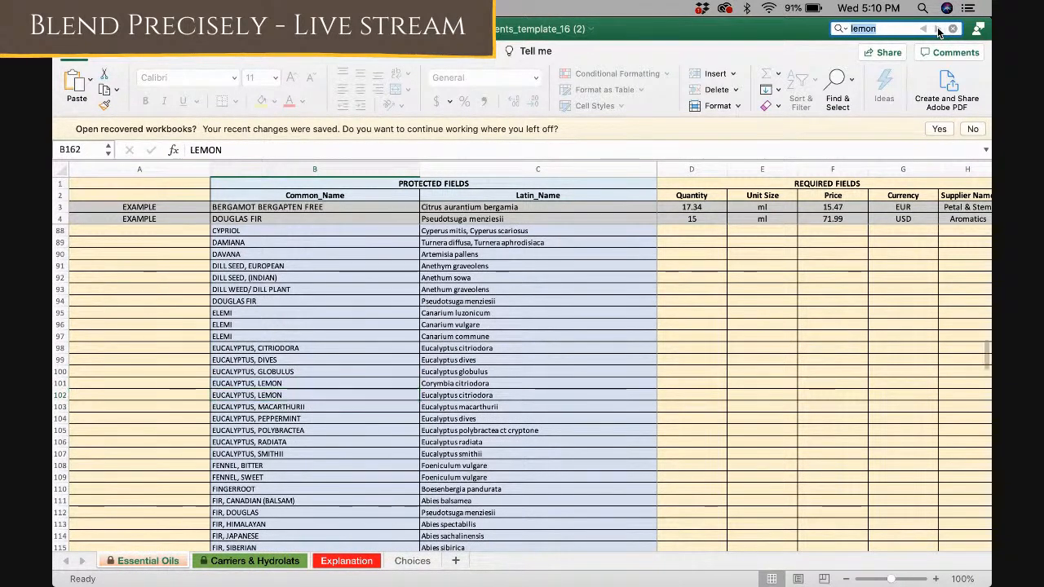
# Fill in the Lemon row with quantity 5, unit size g, price 2.79, currency EUR and supplier Florihana.
pyautogui.click(532, 382)
pyautogui.click(697, 385)
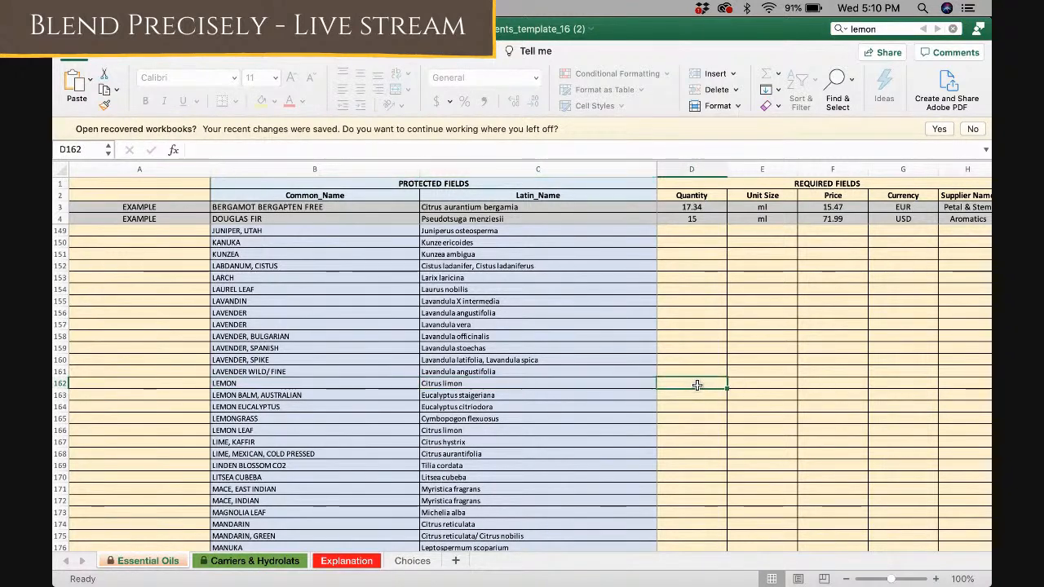
pyautogui.write('5')
pyautogui.click(749, 387)
pyautogui.write('5')
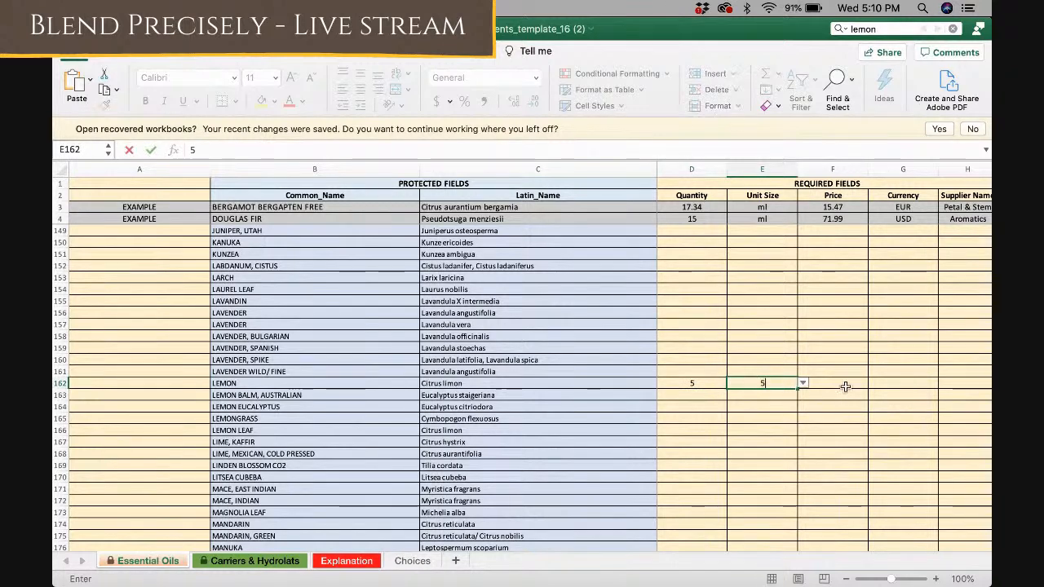
pyautogui.press('BackSpace')
pyautogui.write('g')
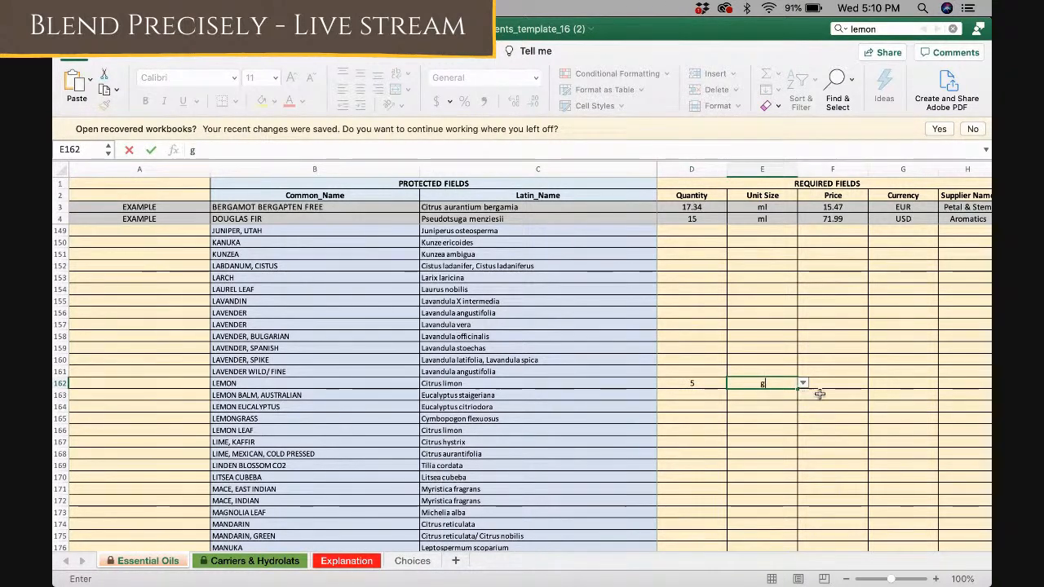
pyautogui.click(846, 381)
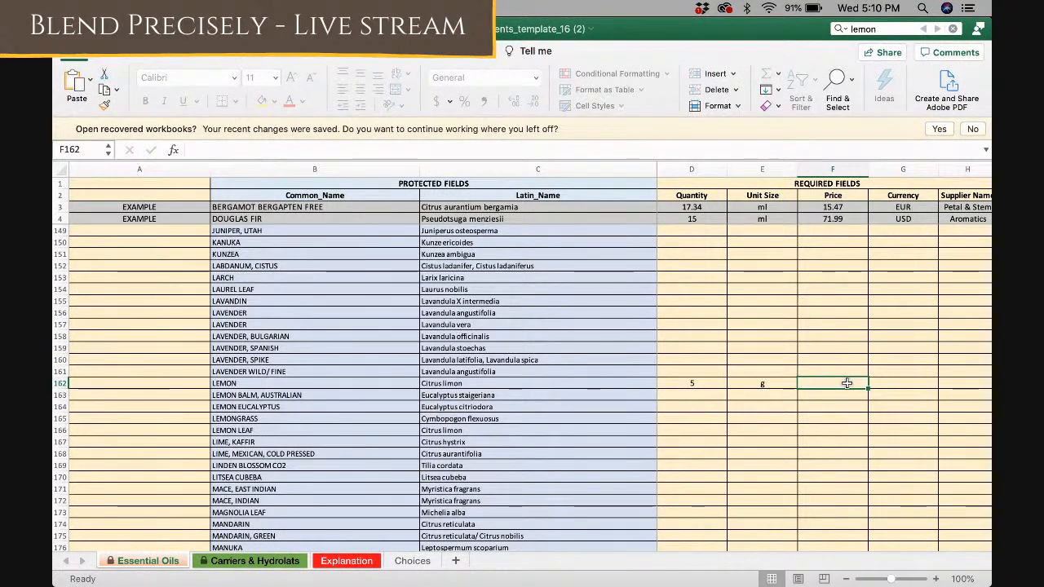
pyautogui.write('2.79')
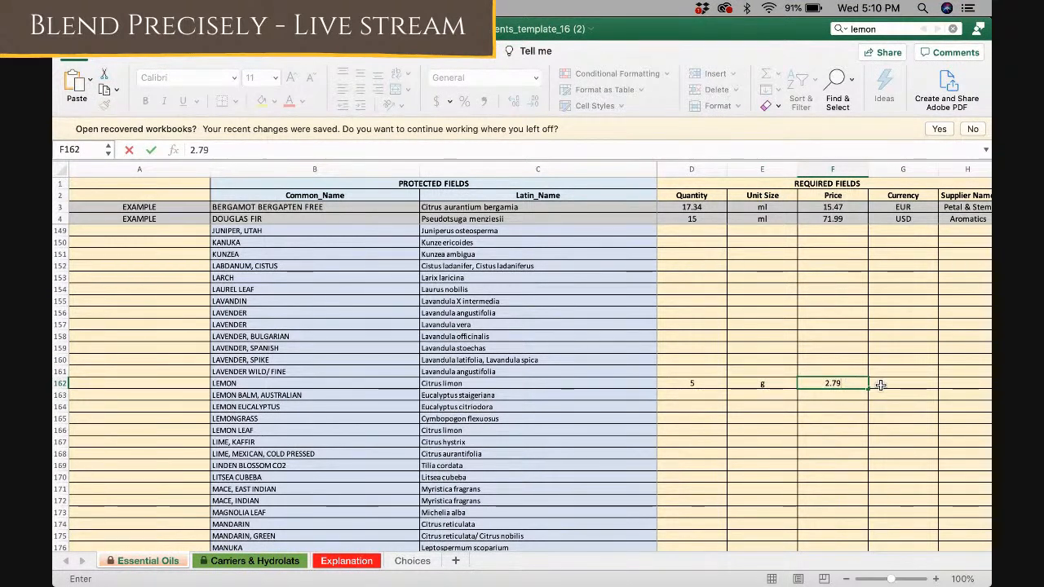
pyautogui.click(884, 382)
pyautogui.write('EUR')
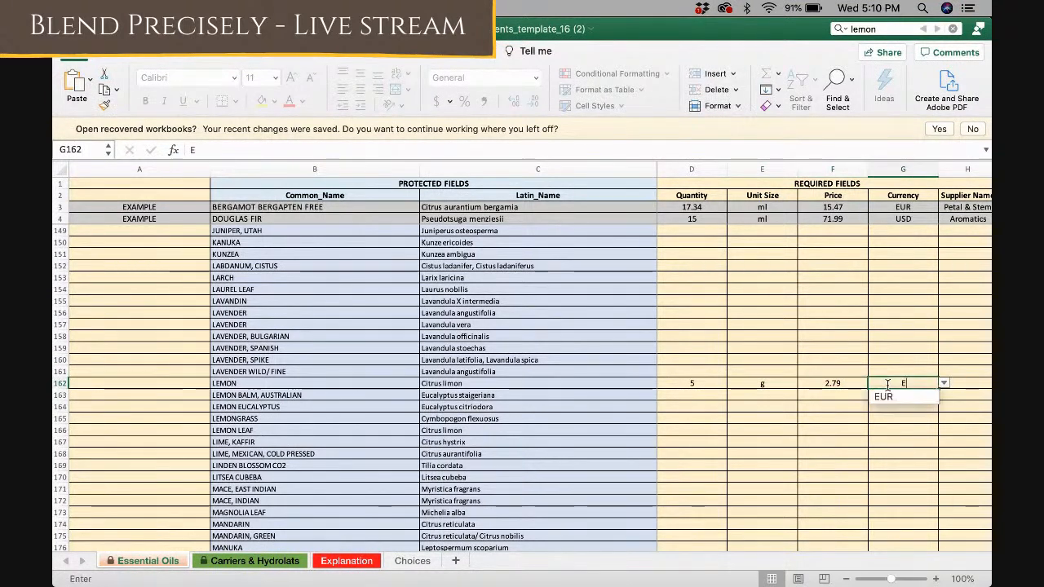
pyautogui.click(968, 379)
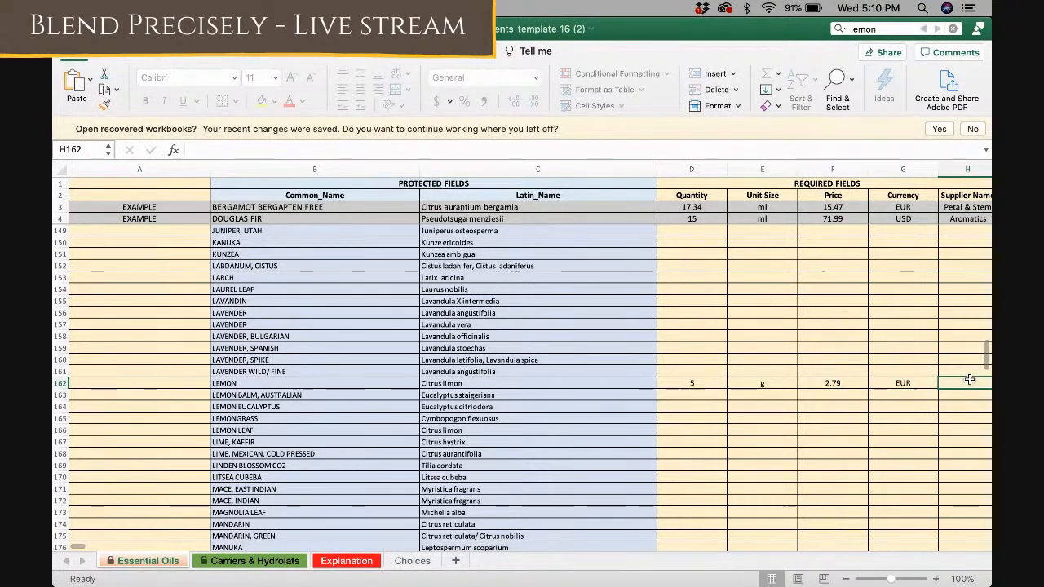
pyautogui.write('Florihana')
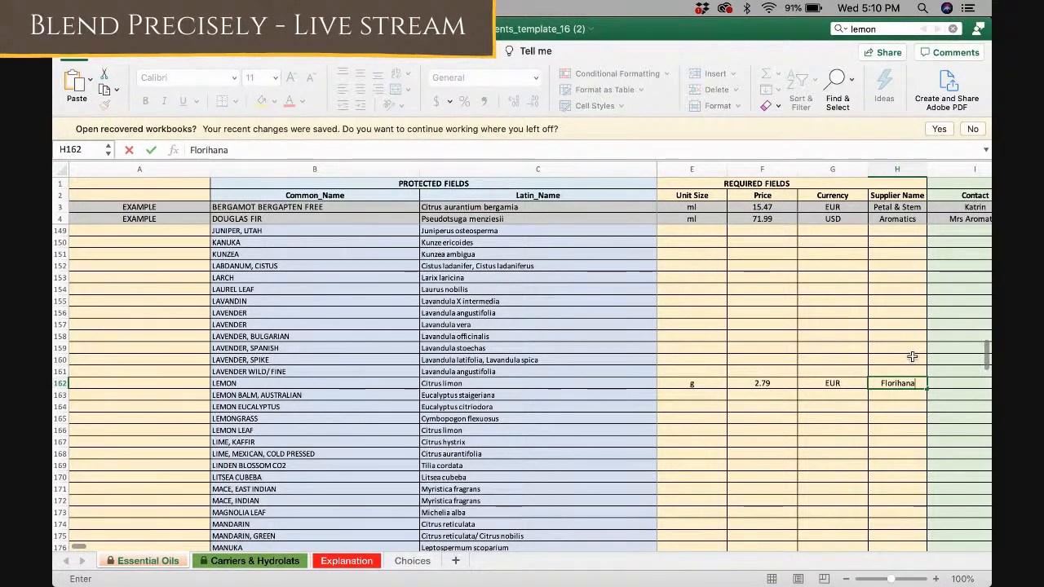
# Review the Lemon row's required fields and look through the available options for its unit size.
pyautogui.hscroll(-1, 862, 403)
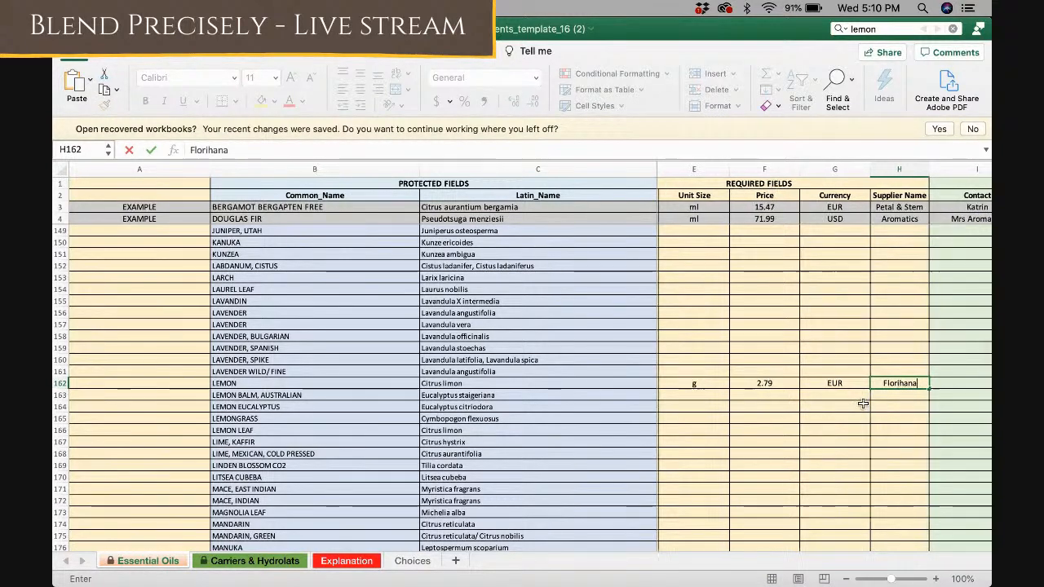
pyautogui.scroll(1, 862, 402)
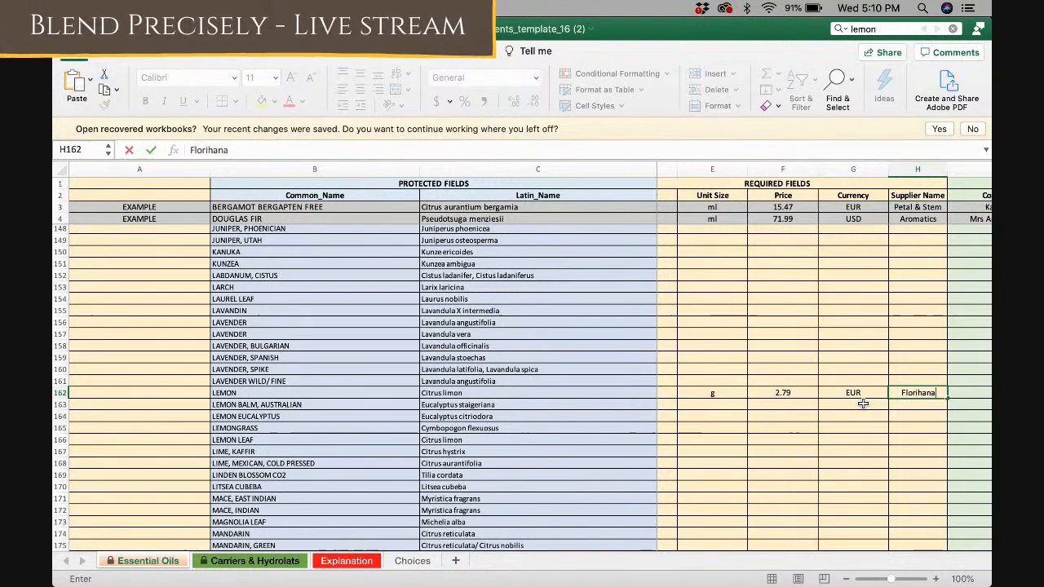
pyautogui.hscroll(-1, 863, 403)
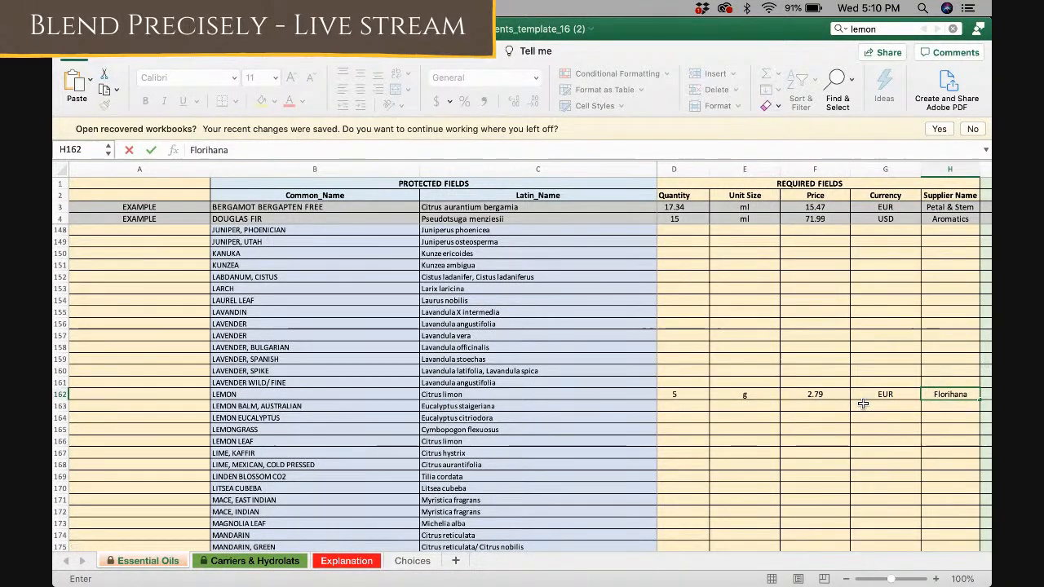
pyautogui.hscroll(-1, 863, 403)
pyautogui.scroll(1, 862, 403)
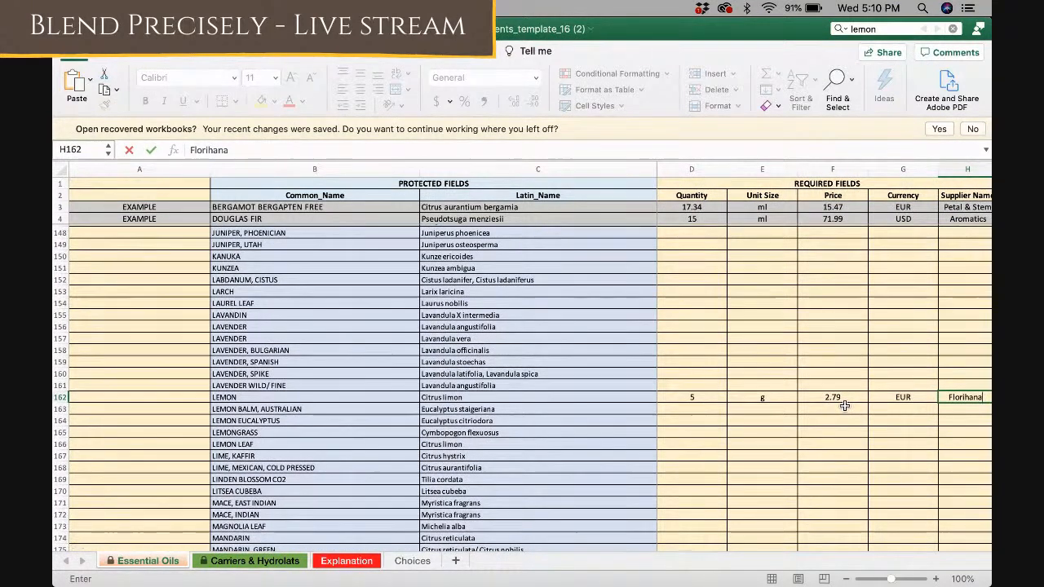
pyautogui.click(780, 399)
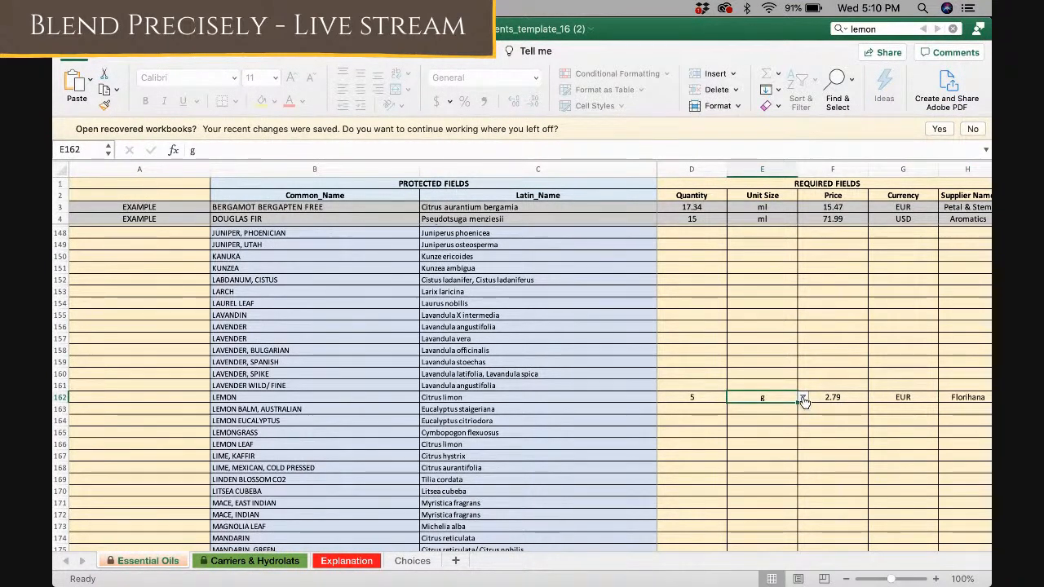
pyautogui.click(802, 398)
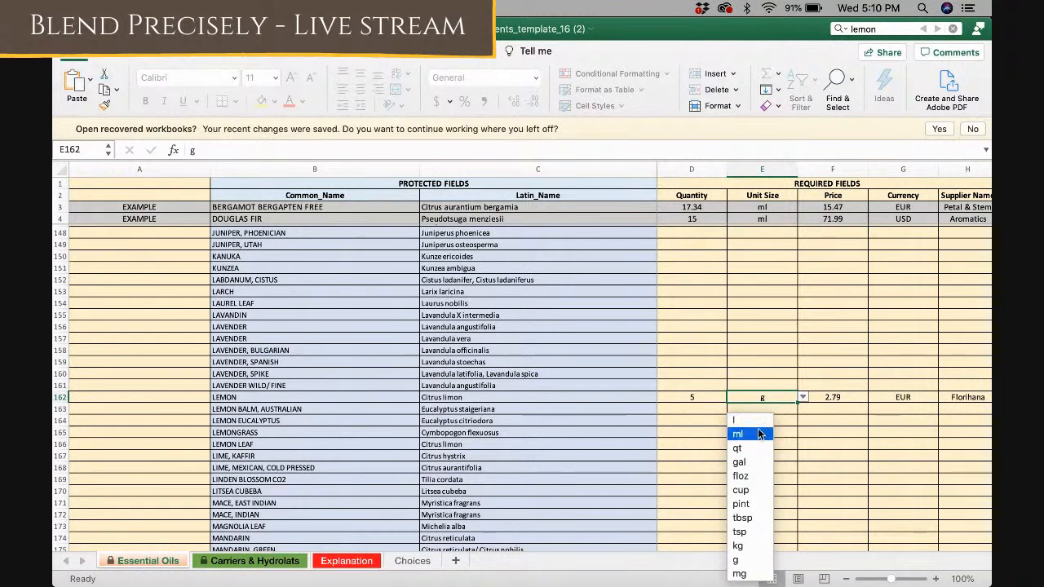
pyautogui.scroll(1, 755, 485)
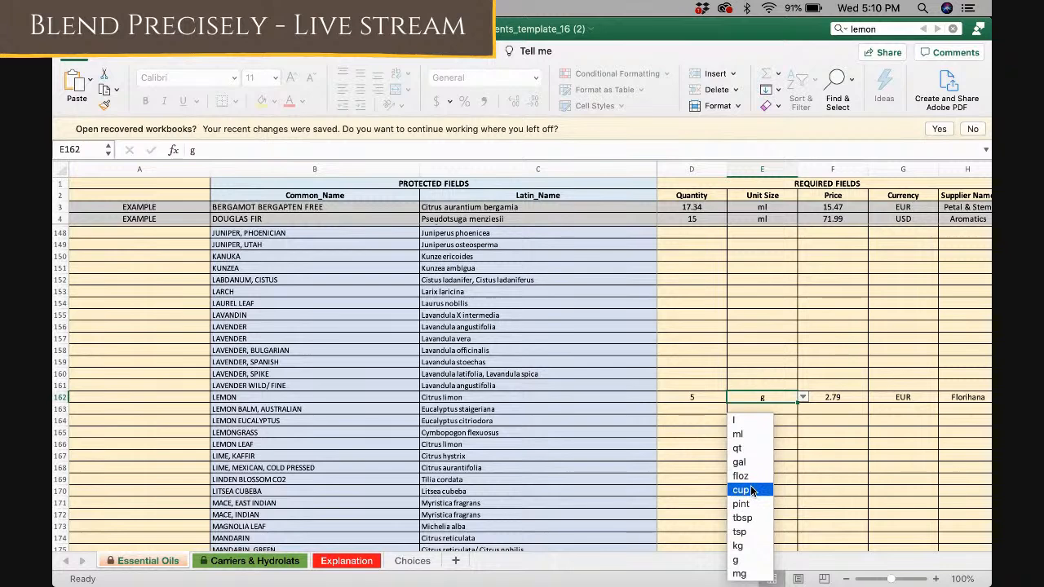
pyautogui.click(804, 398)
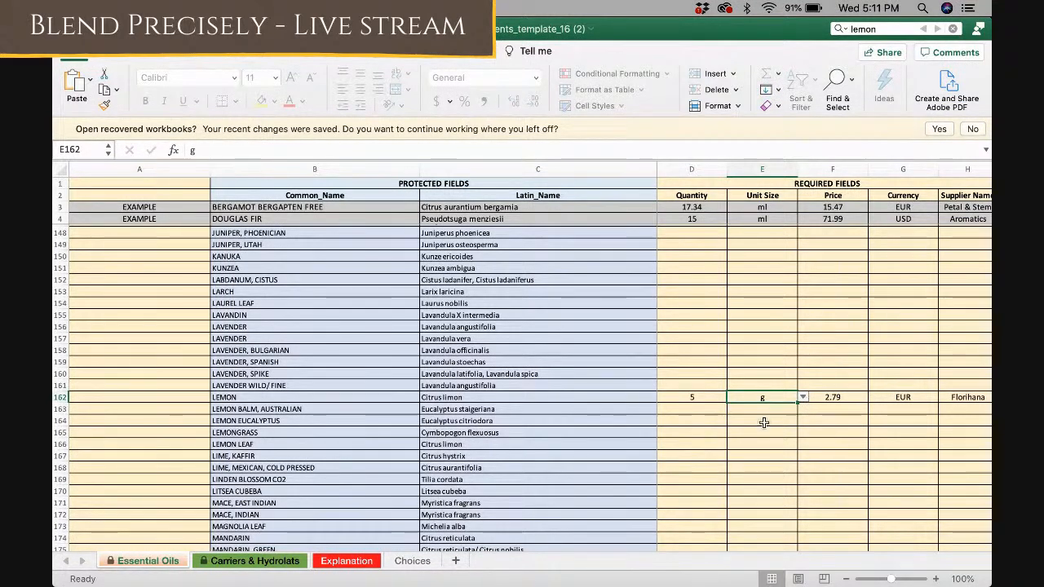
pyautogui.click(803, 398)
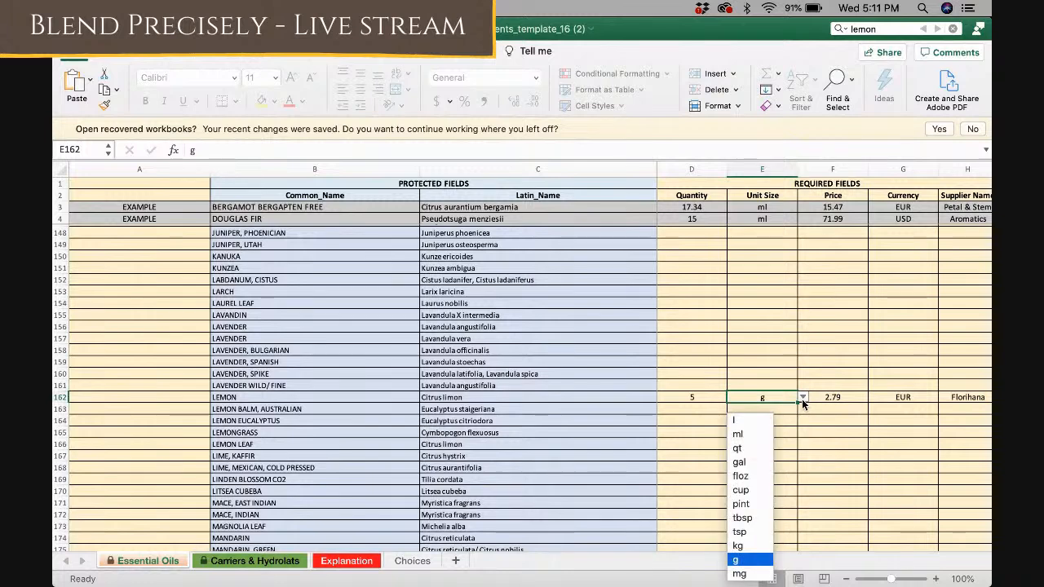
pyautogui.click(801, 399)
# Look through the available currency options for the Lemon row without choosing another one.
pyautogui.click(917, 398)
pyautogui.click(944, 398)
pyautogui.scroll(-8, 883, 512)
pyautogui.scroll(-9, 883, 512)
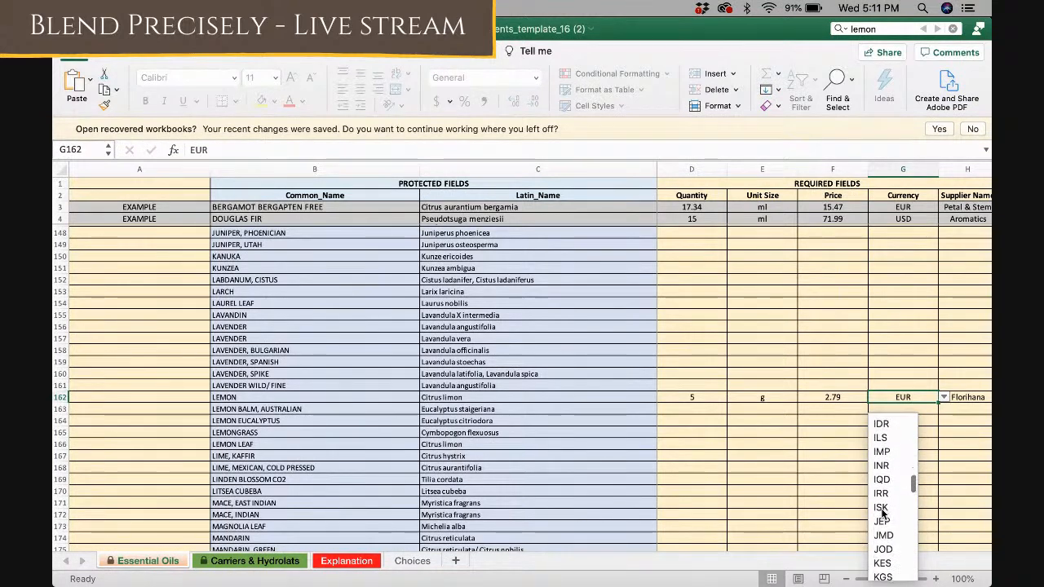
pyautogui.press('Escape')
pyautogui.scroll(4, 766, 472)
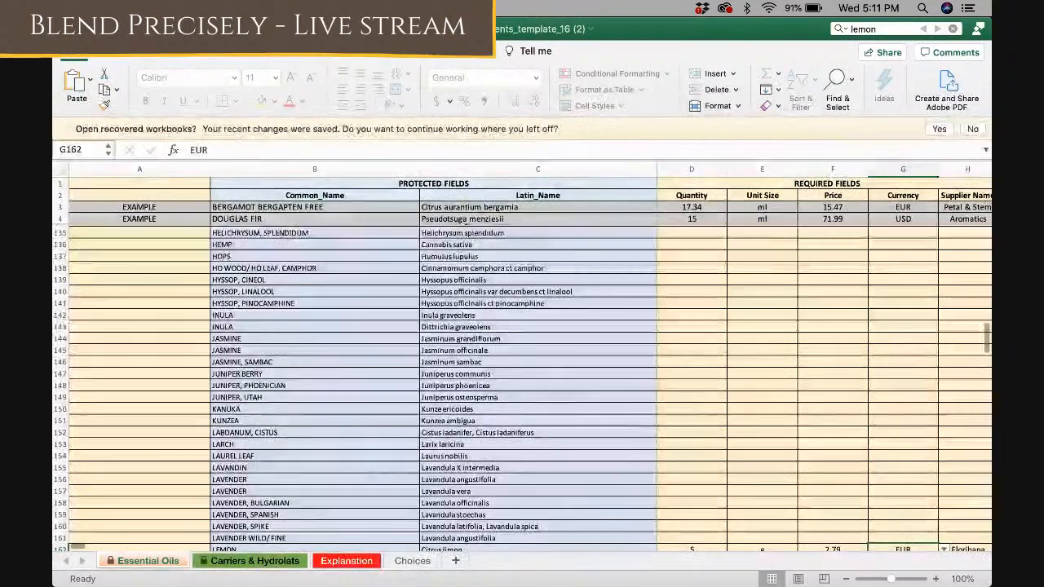
# Save the workbook as "!!!!ingredients_template_16_Test" in the Downloads folder, in Excel Workbook (.xlsx) format.
pyautogui.click(147, 8)
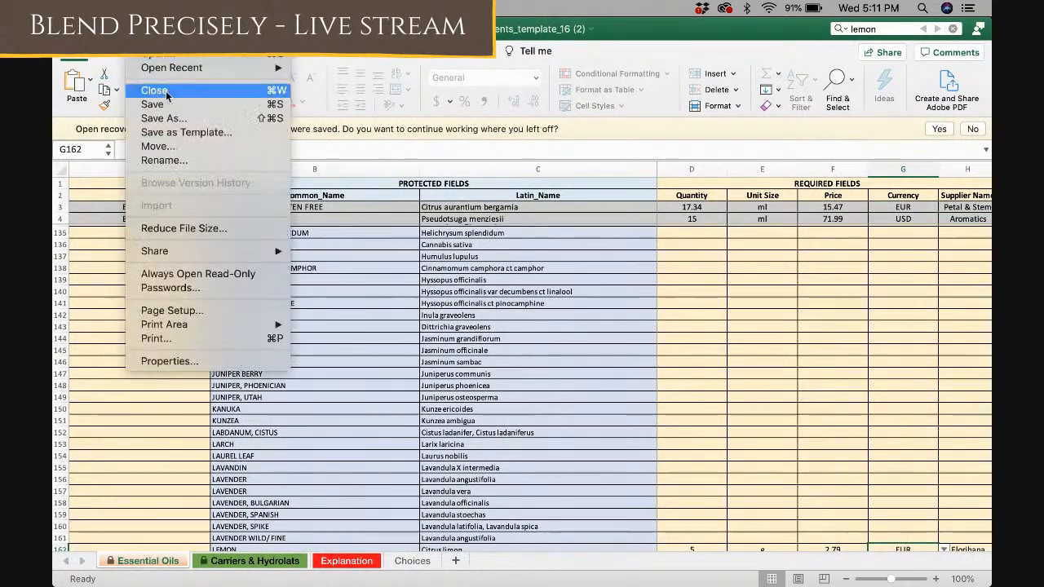
pyautogui.click(186, 119)
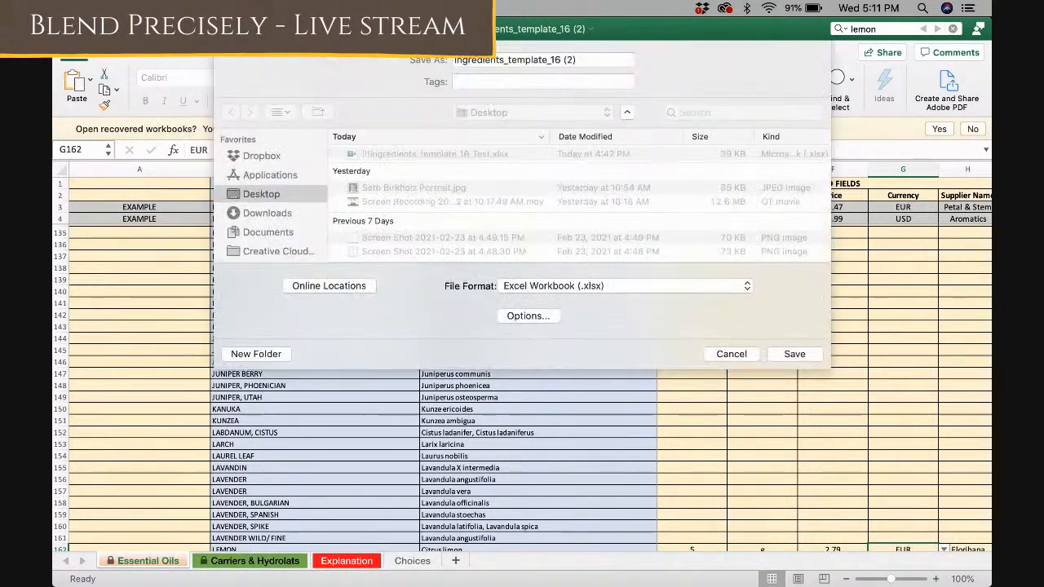
pyautogui.click(455, 59)
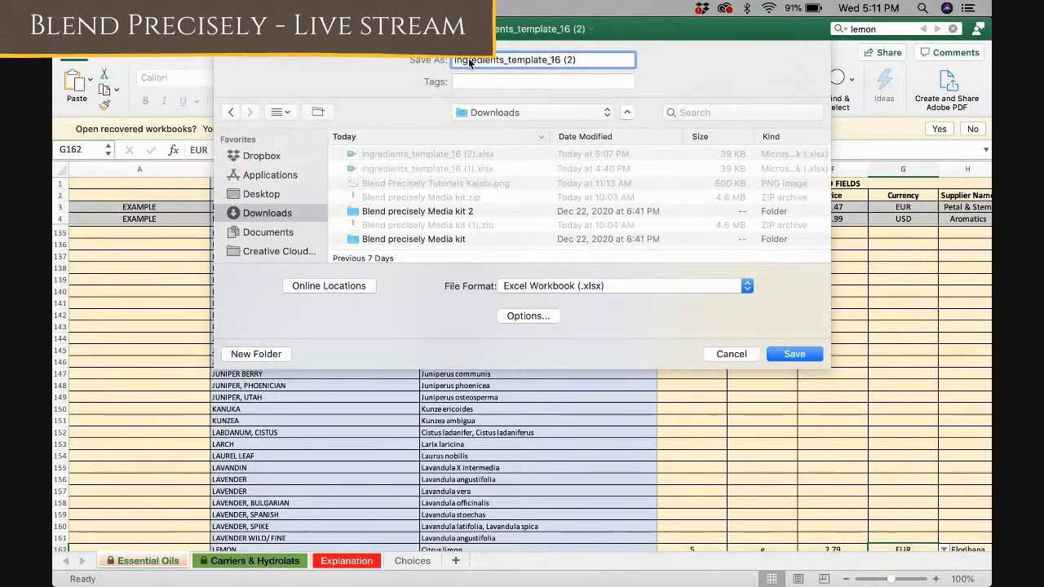
pyautogui.write('!!!')
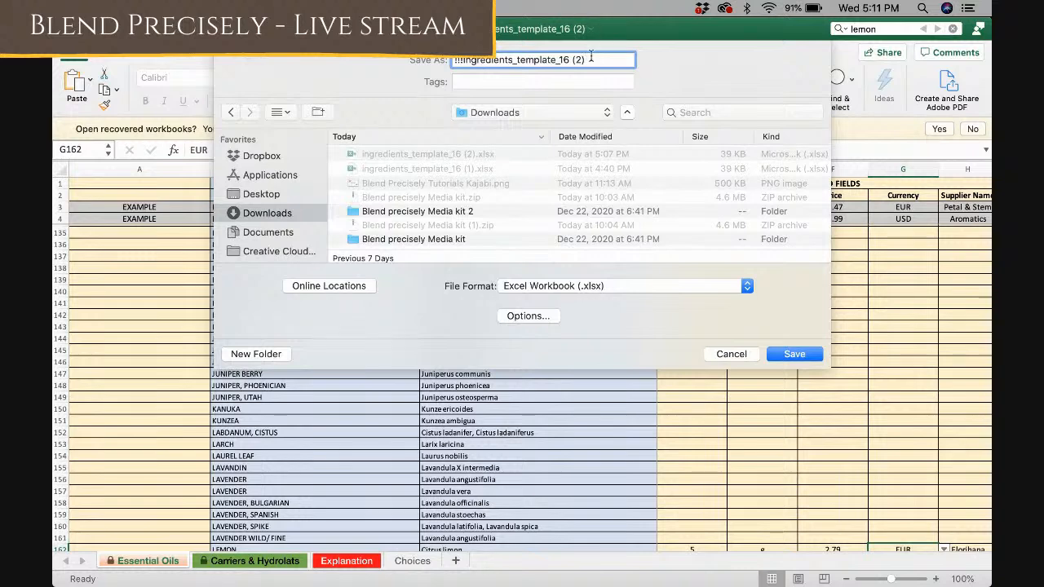
pyautogui.press('BackSpace')
pyautogui.press('BackSpace')
pyautogui.write('_Test')
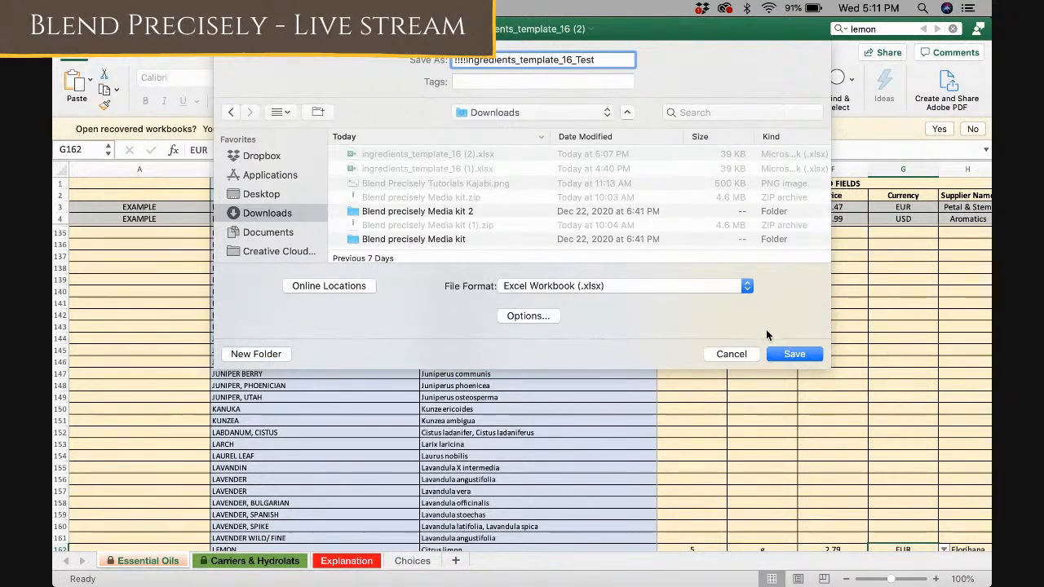
pyautogui.click(794, 354)
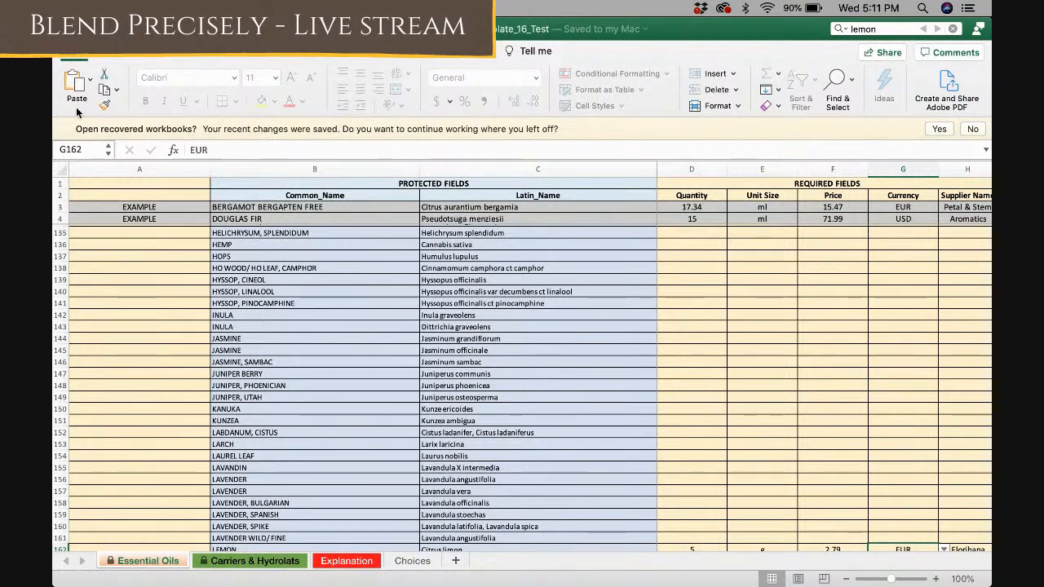
# Switch to the Blend Precisely calculator in the browser and open the ingredients data upload, cancelling without choosing a file.
pyautogui.press('super+Tab')
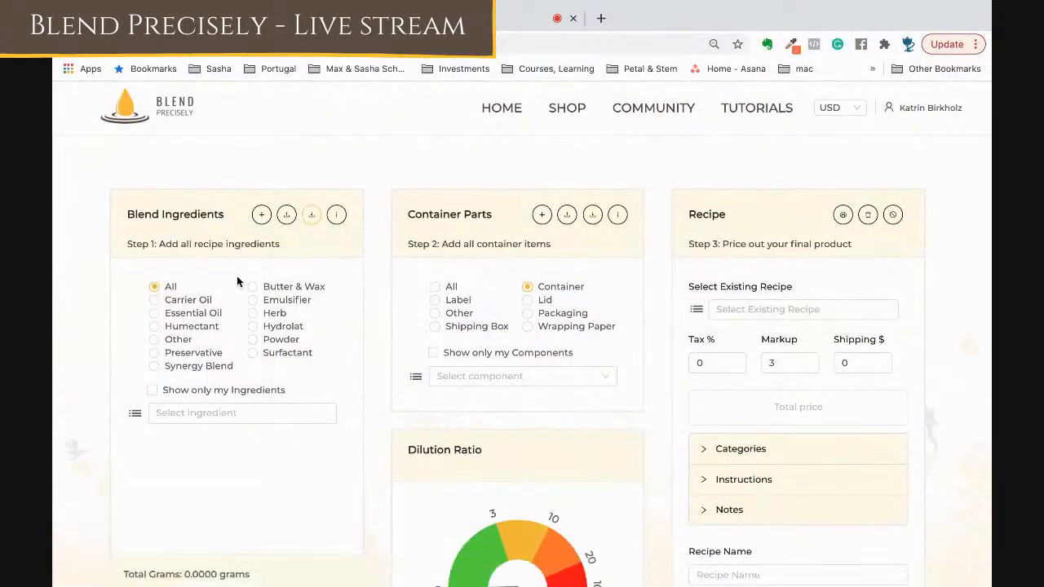
pyautogui.click(286, 218)
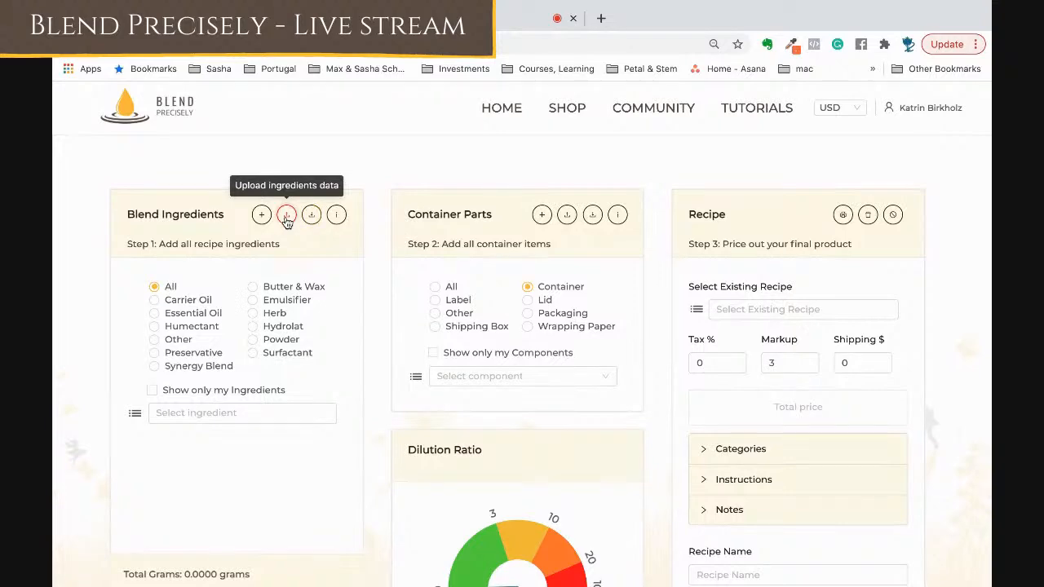
pyautogui.click(286, 216)
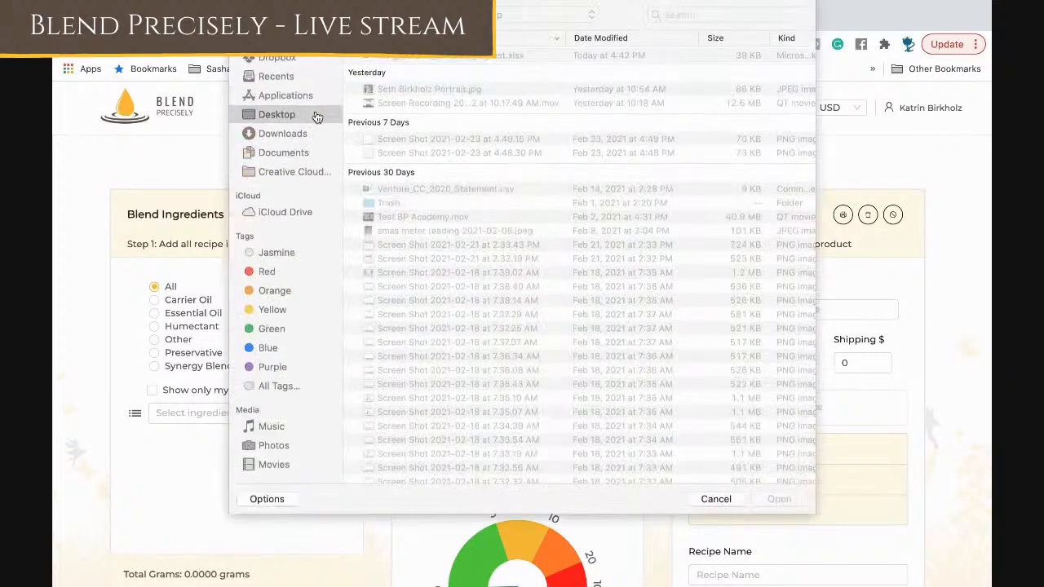
pyautogui.click(714, 499)
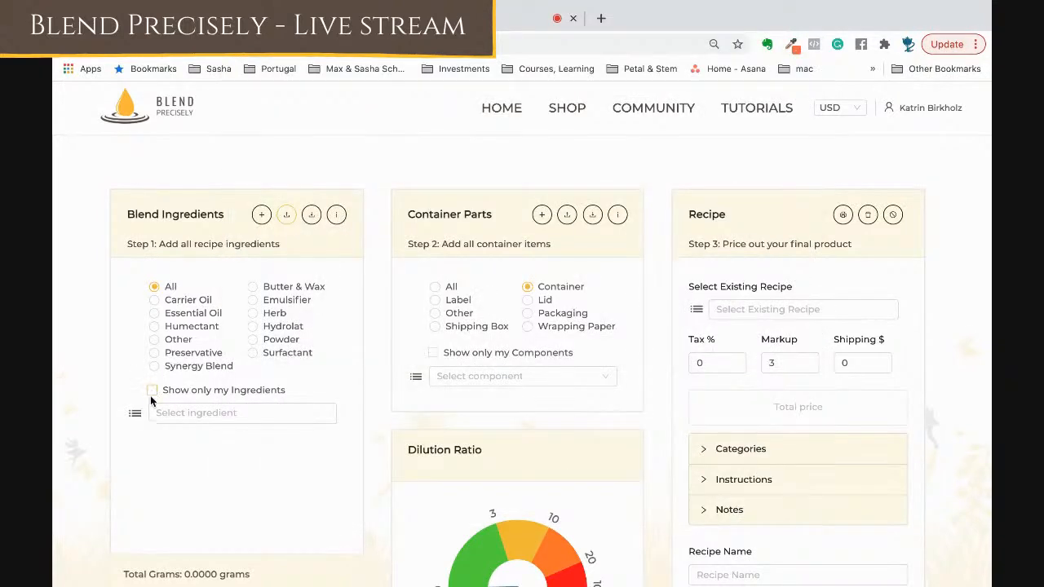
# Limit the blend ingredients to own essential oils and search own entries in the ingredient list for "lemon".
pyautogui.click(152, 391)
pyautogui.click(176, 318)
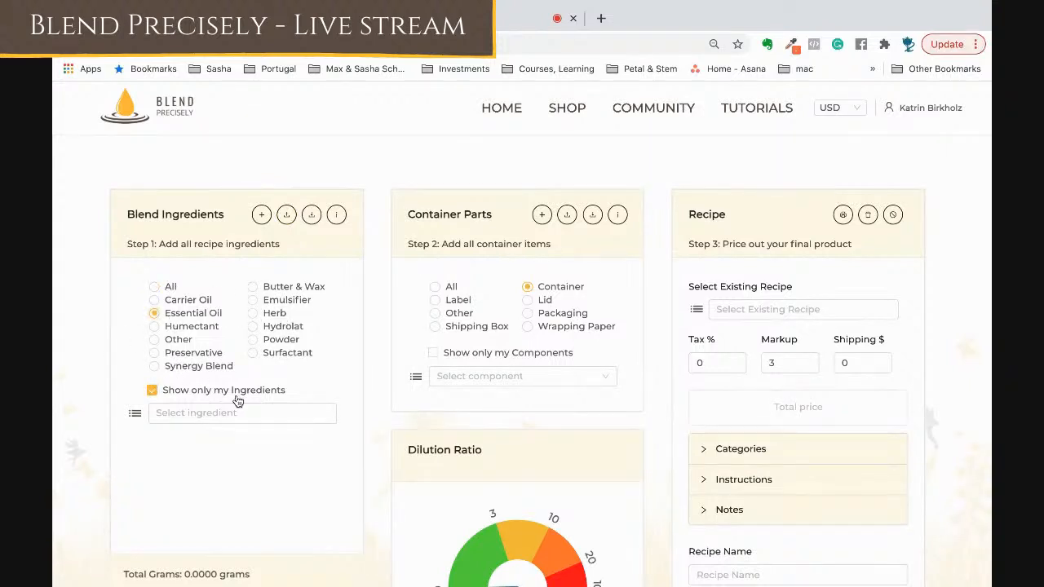
pyautogui.click(136, 414)
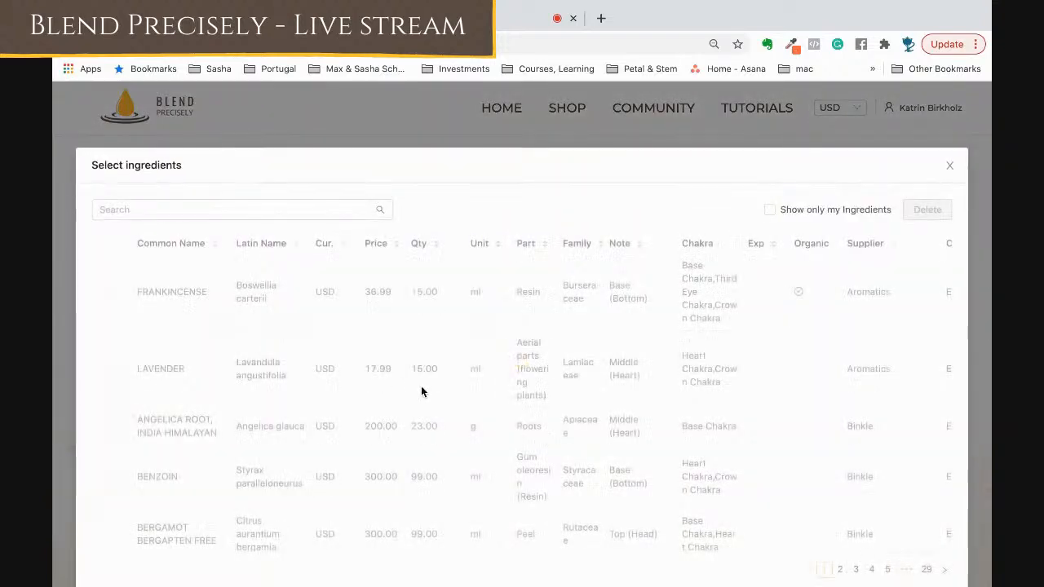
pyautogui.click(771, 210)
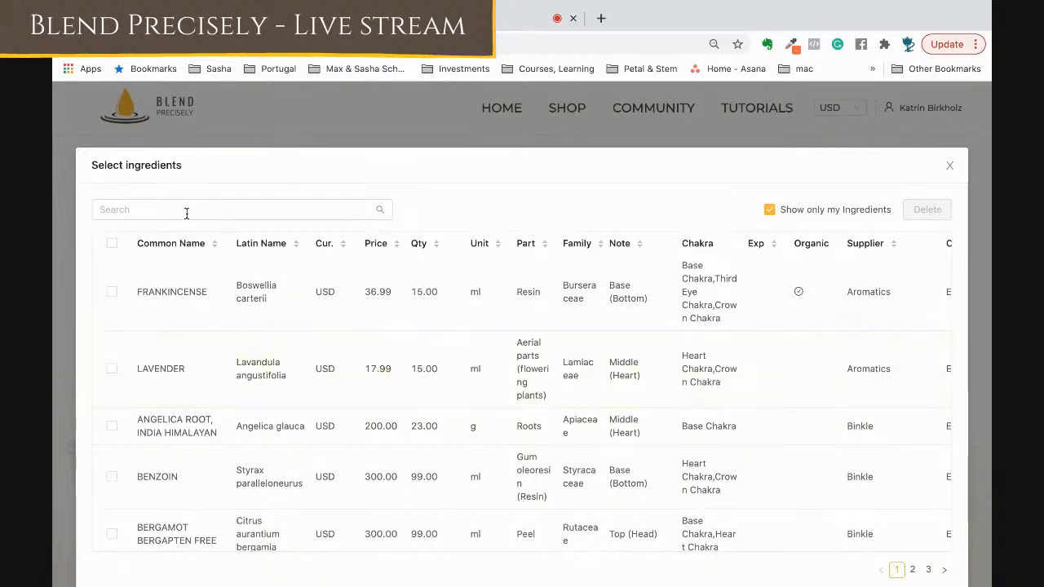
pyautogui.write('lemon')
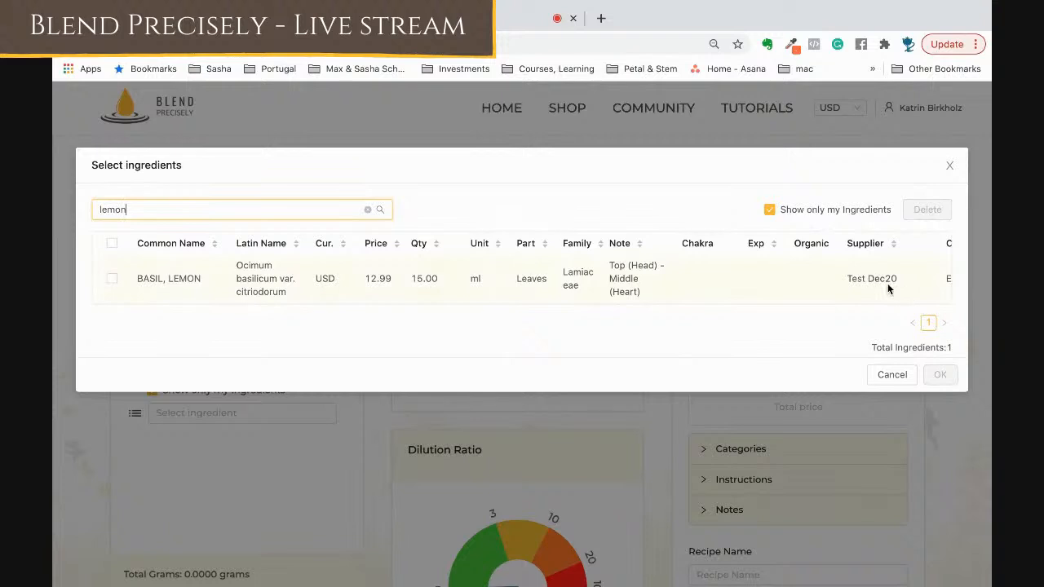
pyautogui.click(950, 167)
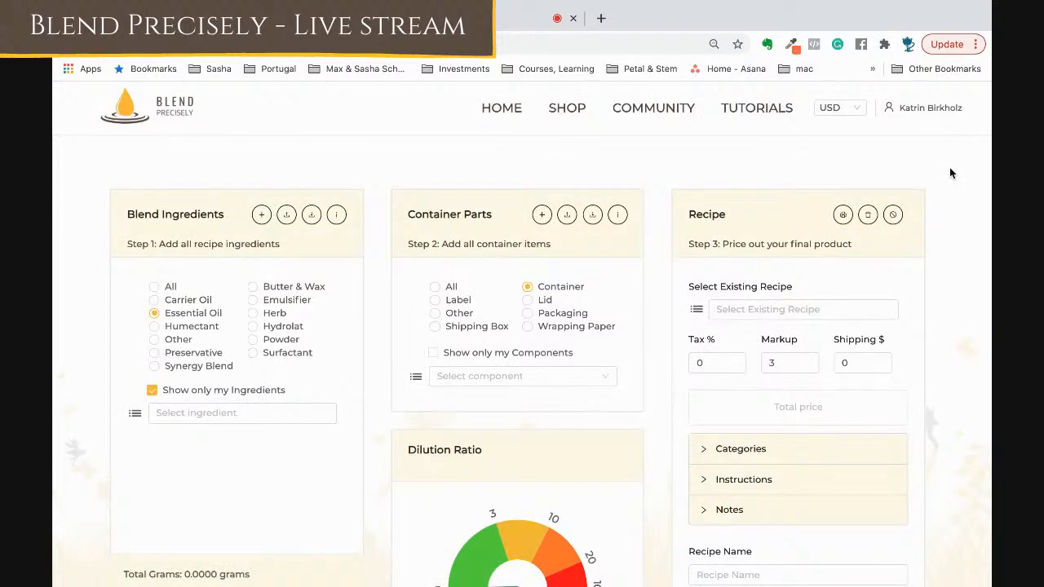
# Upload the ingredients_template_16_Test.xlsx workbook from the Desktop as blend ingredients data.
pyautogui.click(287, 216)
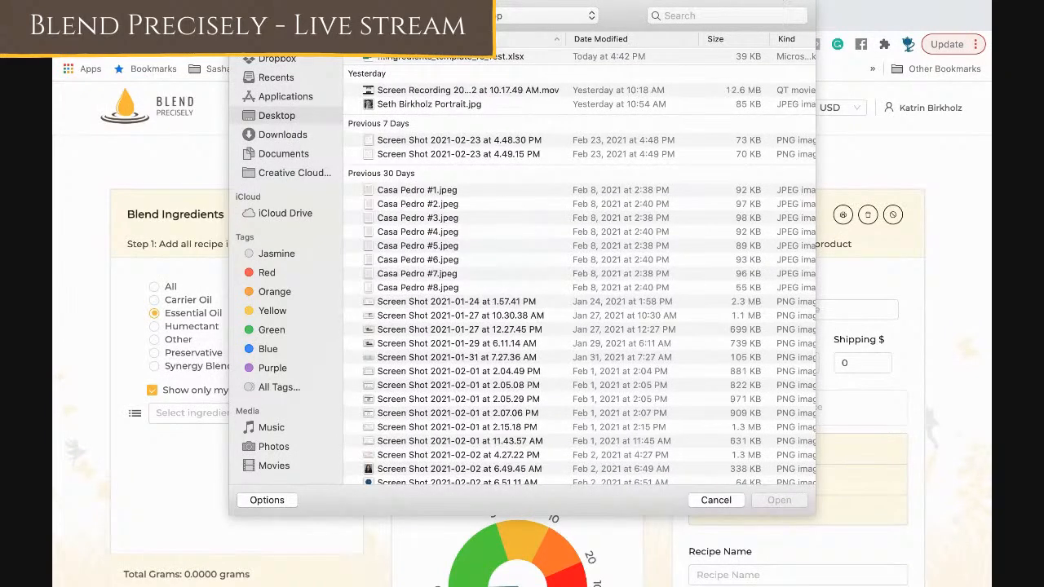
pyautogui.click(688, 14)
pyautogui.write('!!!!')
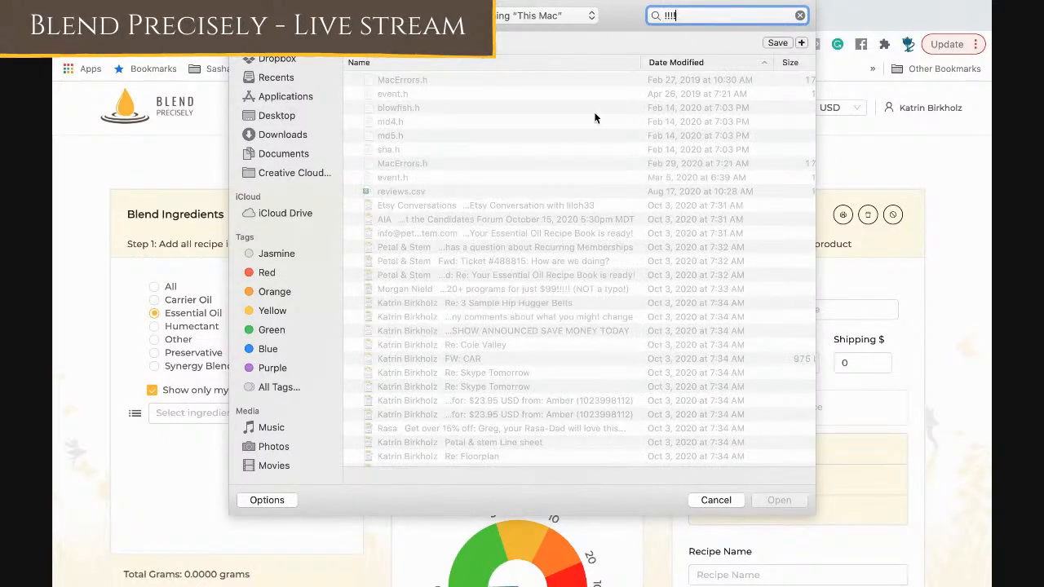
pyautogui.press('Escape')
pyautogui.click(430, 57)
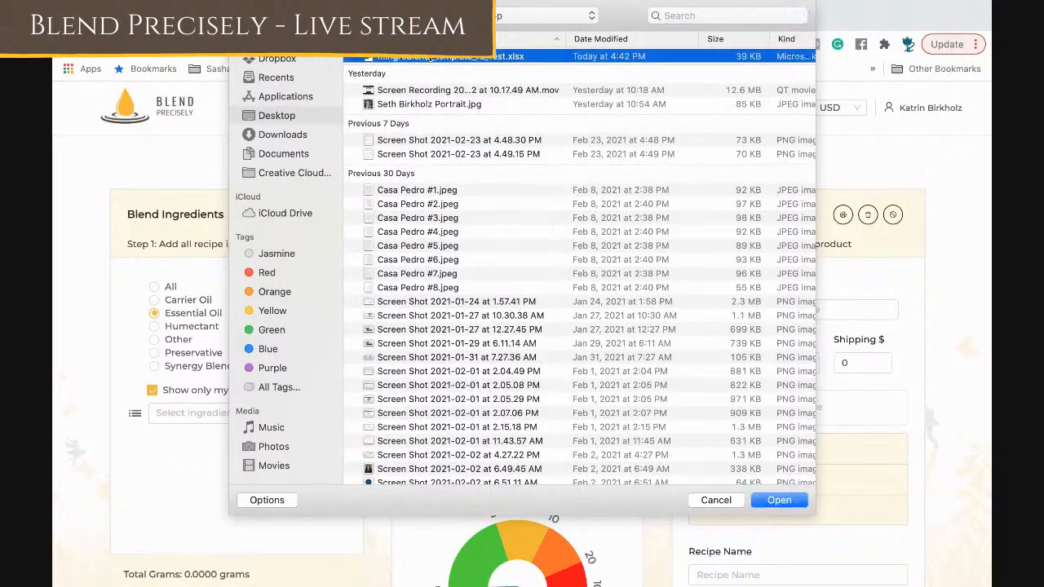
pyautogui.click(779, 500)
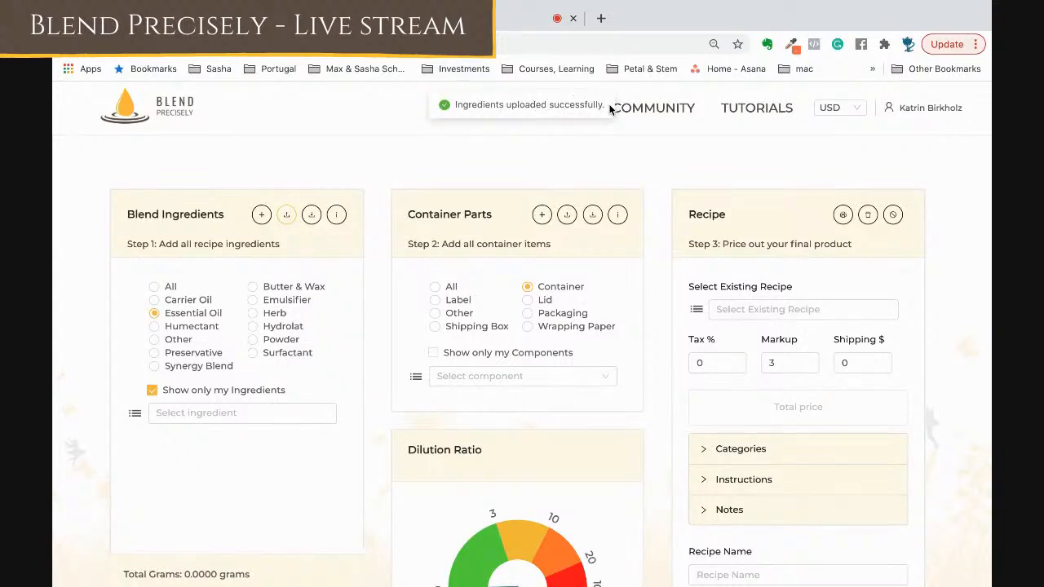
# Reopen the ingredient list after the upload, show only own ingredients and search for "lemon".
pyautogui.click(137, 414)
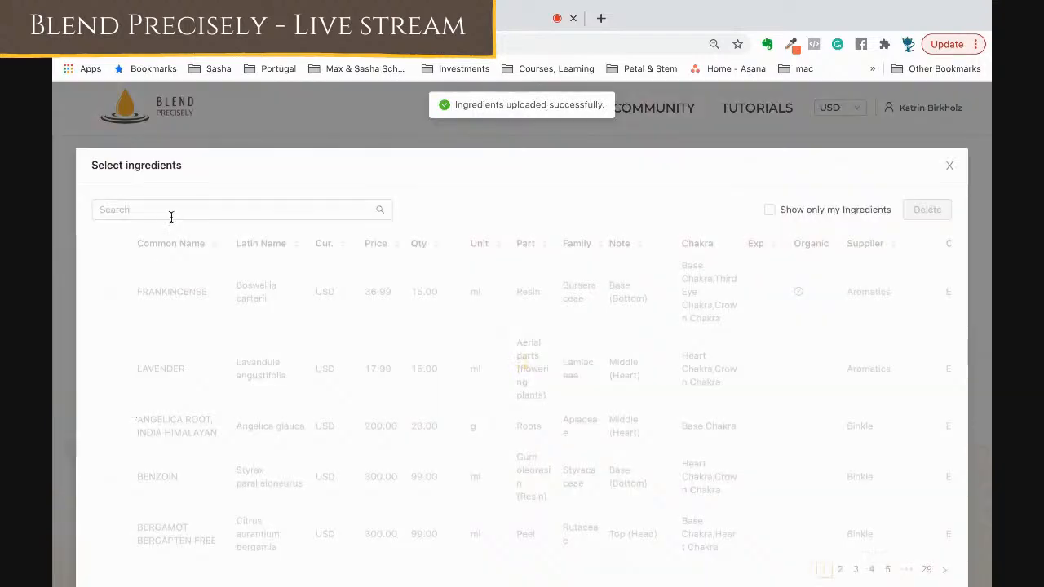
pyautogui.click(169, 211)
pyautogui.write('lemon')
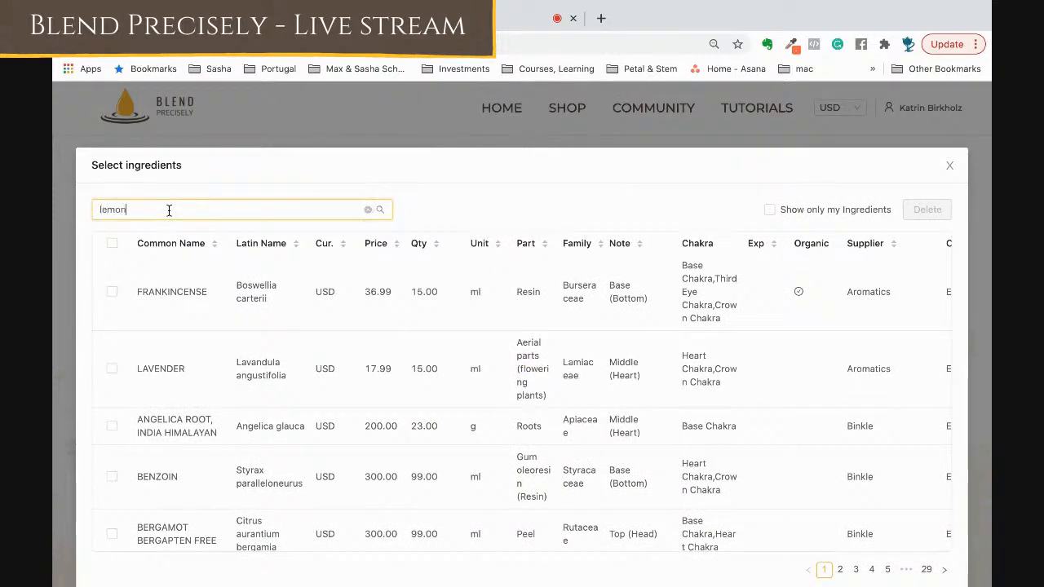
pyautogui.click(770, 211)
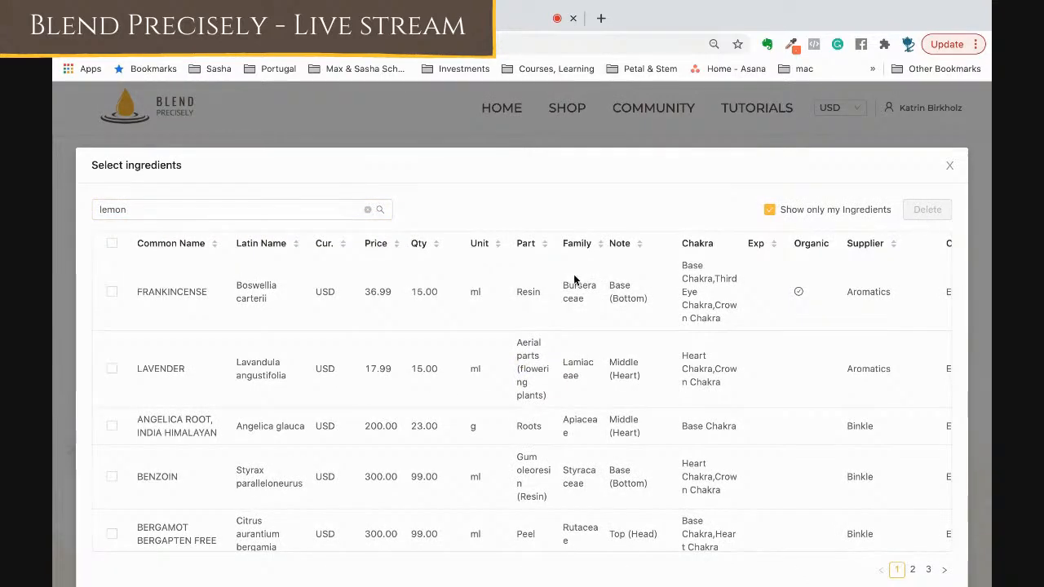
pyautogui.click(166, 211)
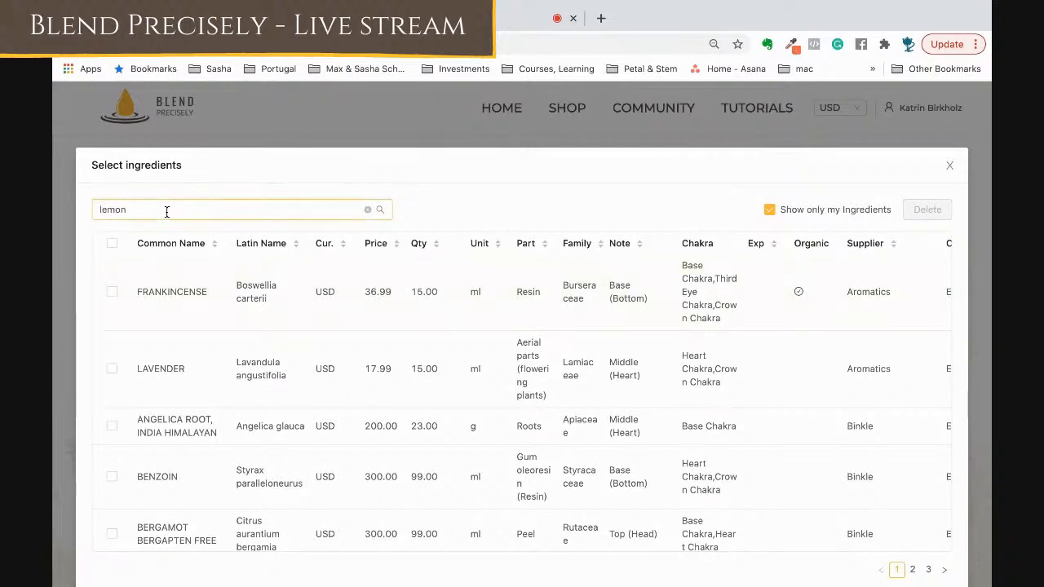
pyautogui.press('Return')
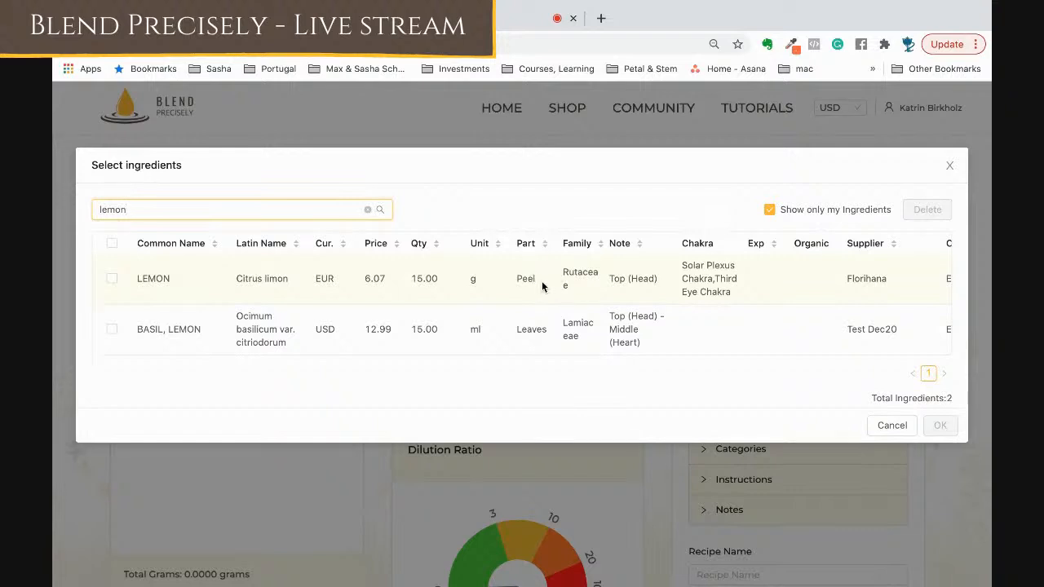
# Review the remaining columns of the lemon entries, close the ingredient list and turn off the own-ingredients filter for the blend.
pyautogui.hscroll(3, 796, 293)
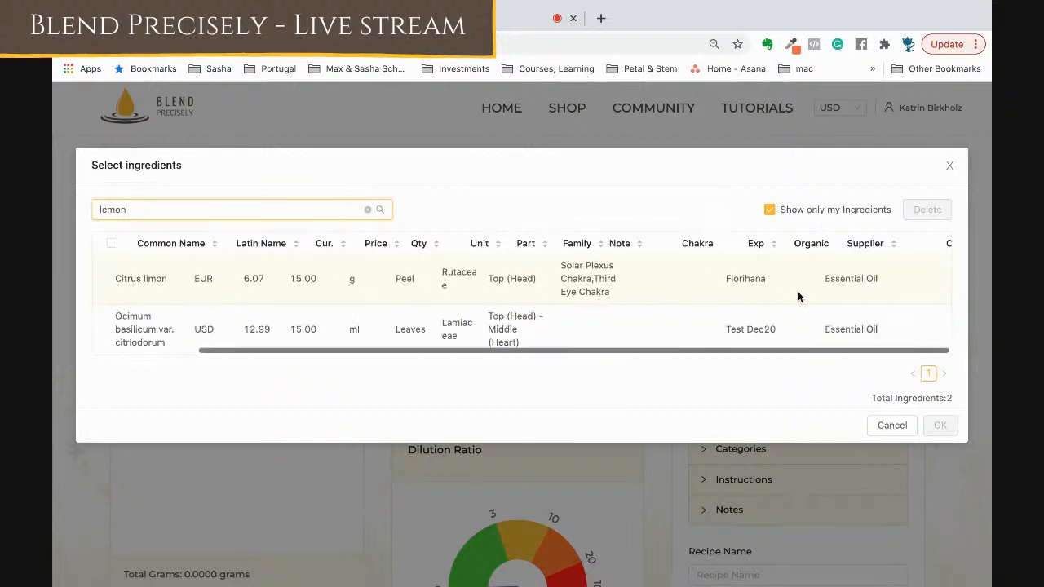
pyautogui.hscroll(-2, 798, 297)
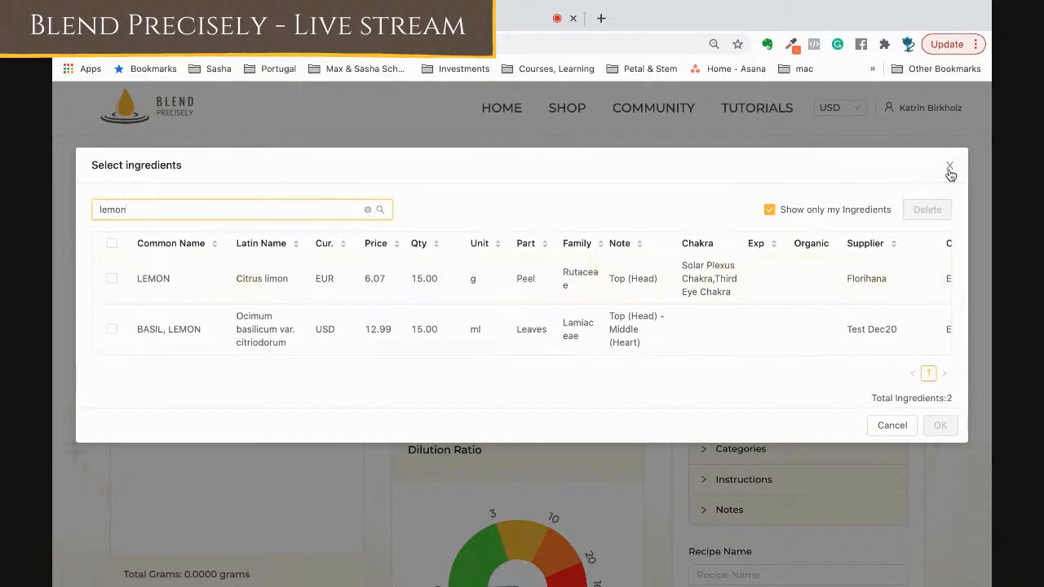
pyautogui.click(949, 165)
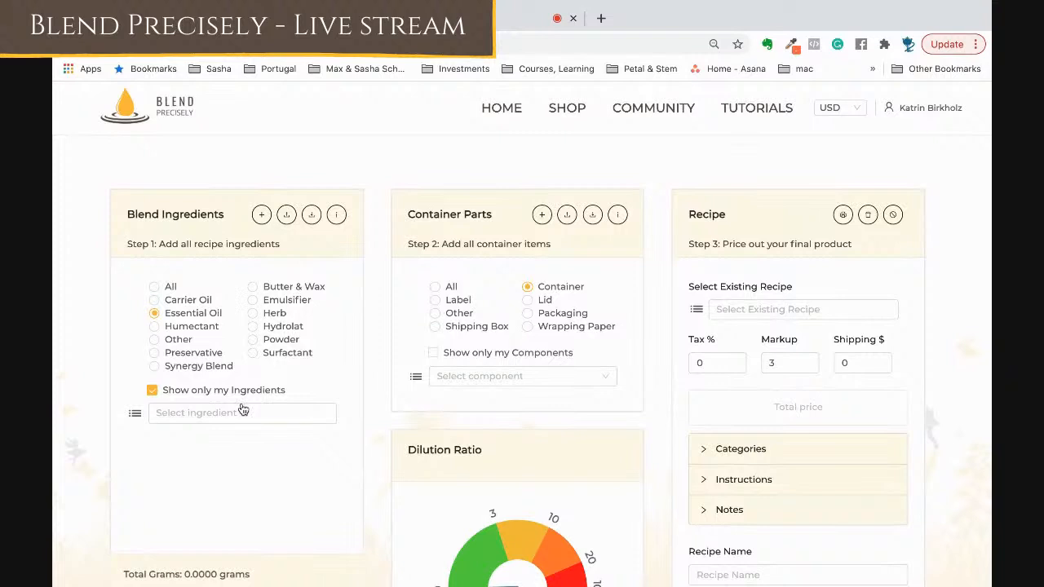
pyautogui.click(152, 391)
pyautogui.scroll(-1, 183, 440)
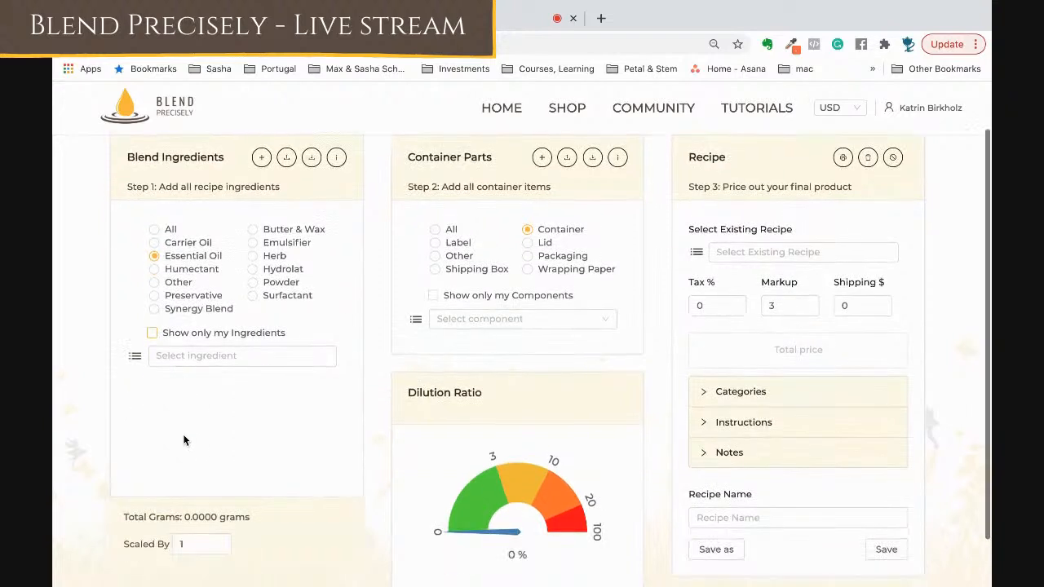
pyautogui.scroll(1, 187, 429)
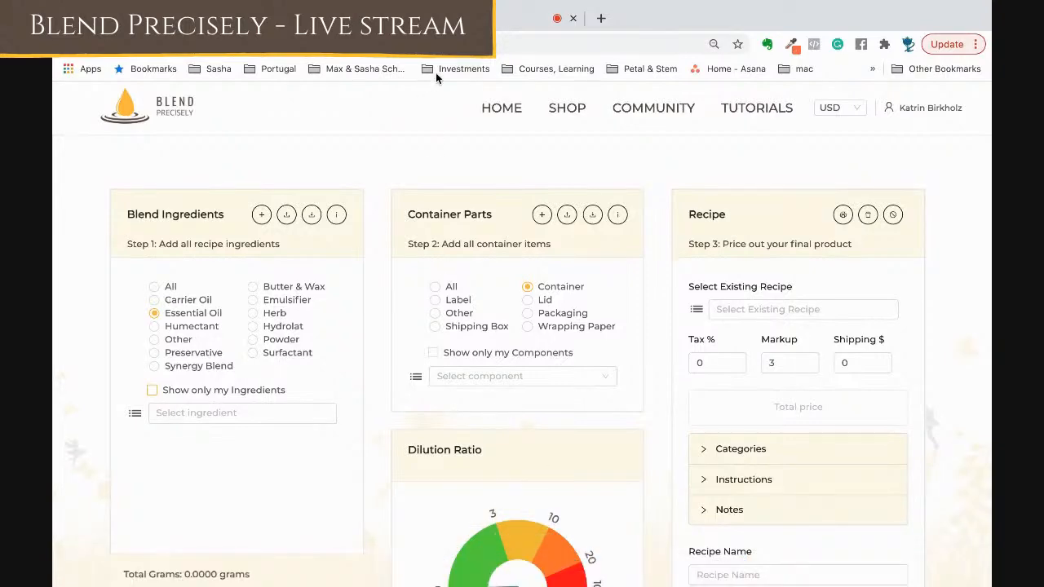
# Switch to the StreamYard broadcast studio and take the shared screen off the live stream.
pyautogui.click(522, 19)
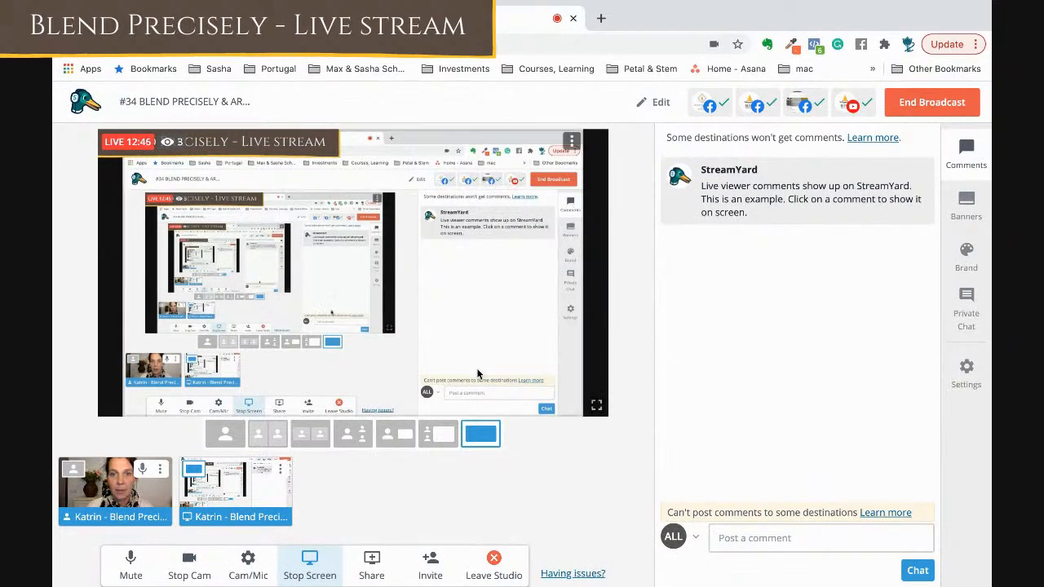
pyautogui.click(235, 492)
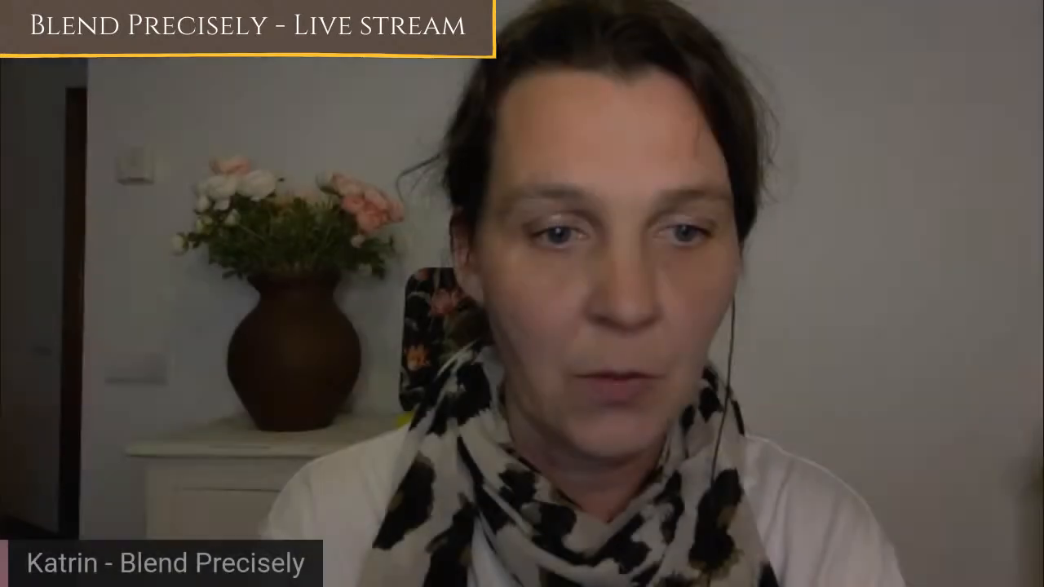
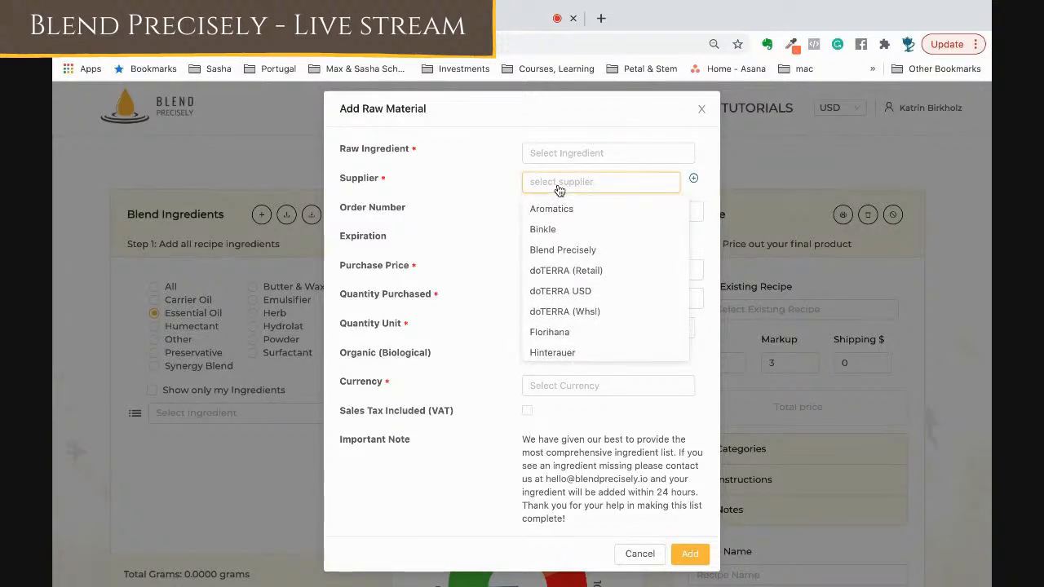
# Look at the new-supplier details form while adding a raw material, cancel it and close the dialog without adding anything.
pyautogui.click(693, 178)
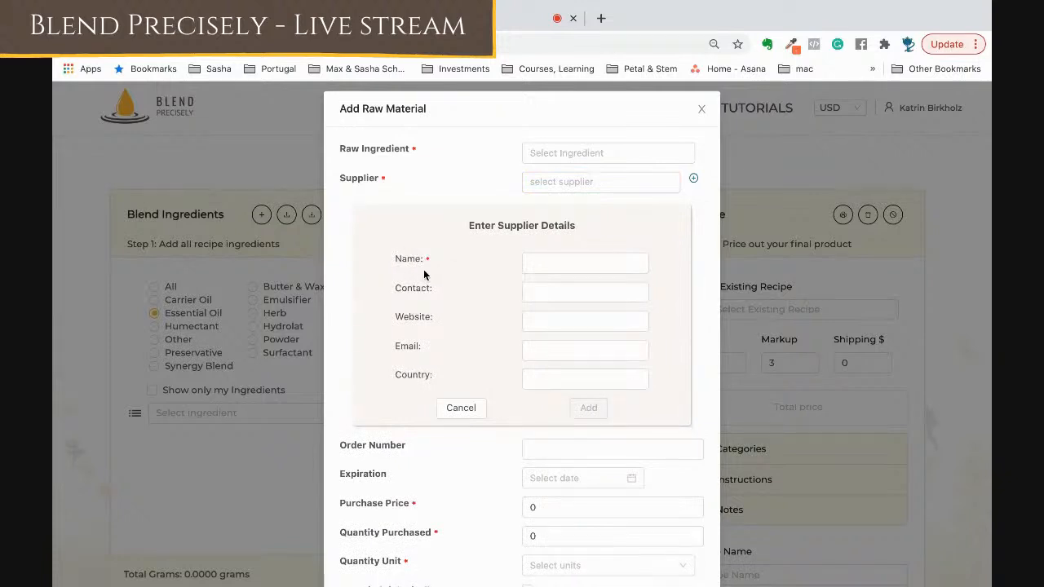
pyautogui.click(462, 409)
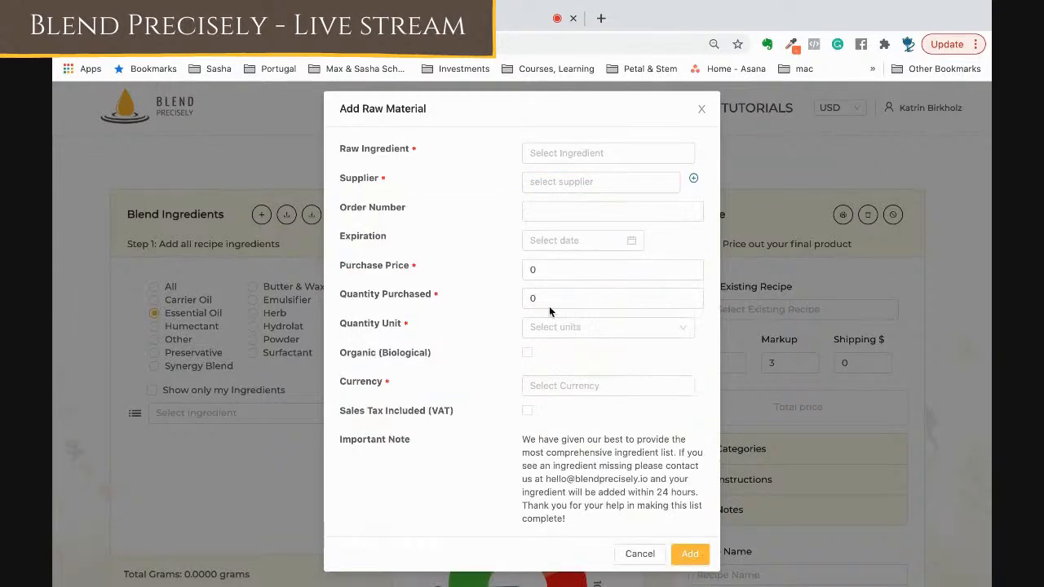
pyautogui.click(563, 269)
pyautogui.click(701, 111)
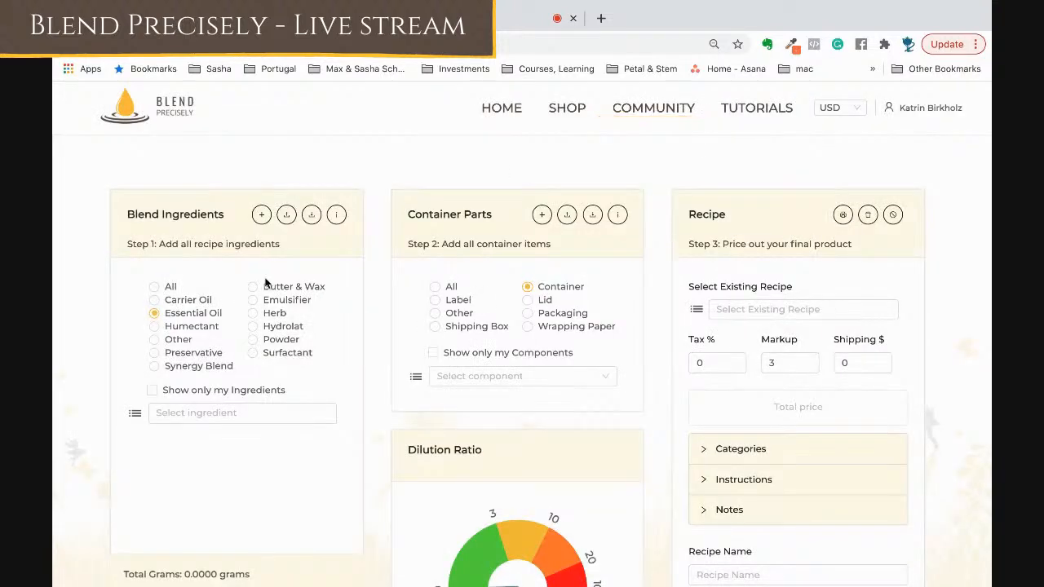
# Add the own essential oil FRANKINCENSE (Boswellia carterii) to the blend ingredients.
pyautogui.scroll(-1, 269, 282)
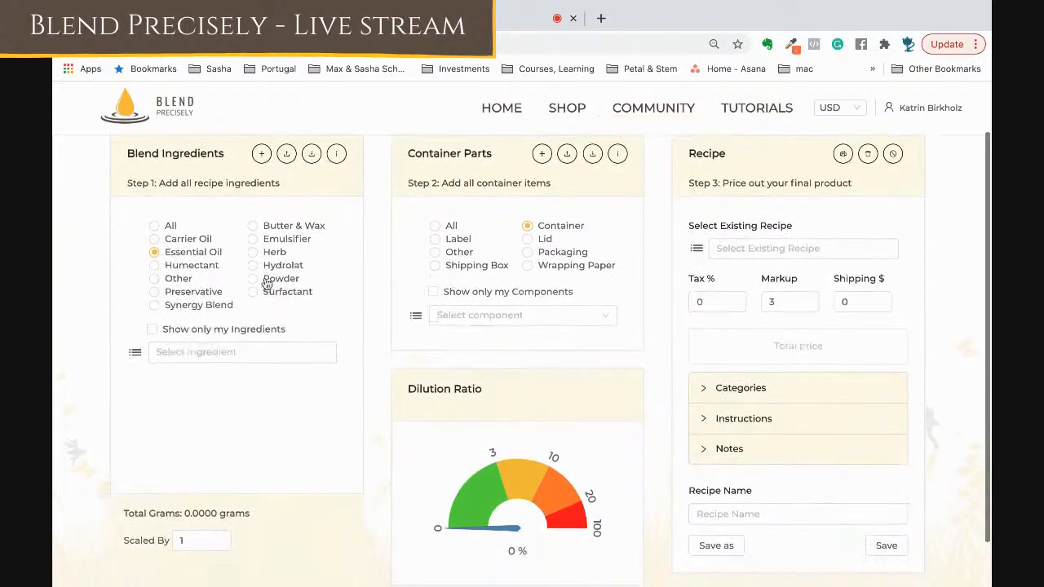
pyautogui.click(178, 353)
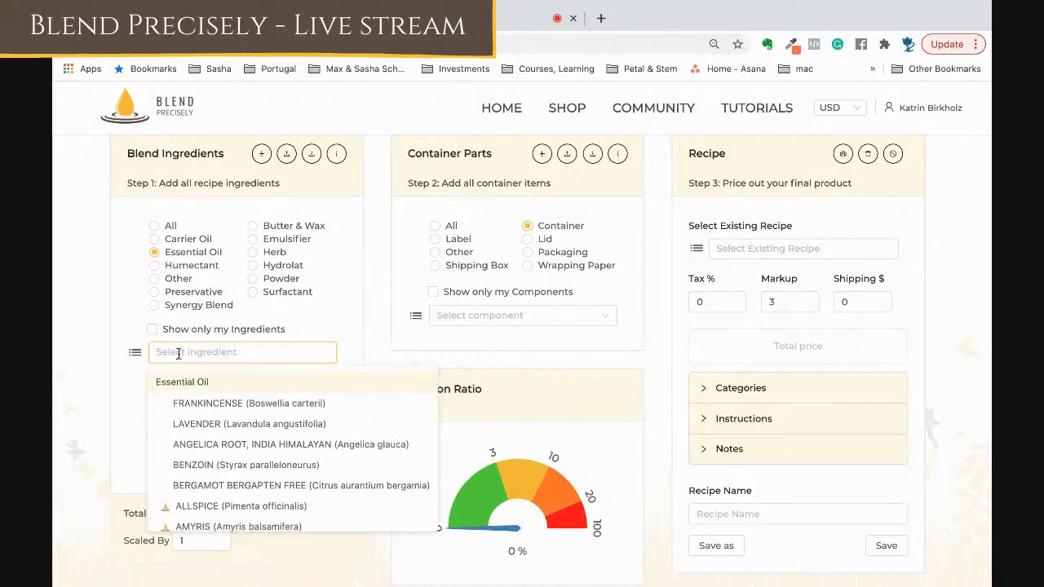
pyautogui.click(216, 406)
pyautogui.click(195, 351)
pyautogui.write('lemon')
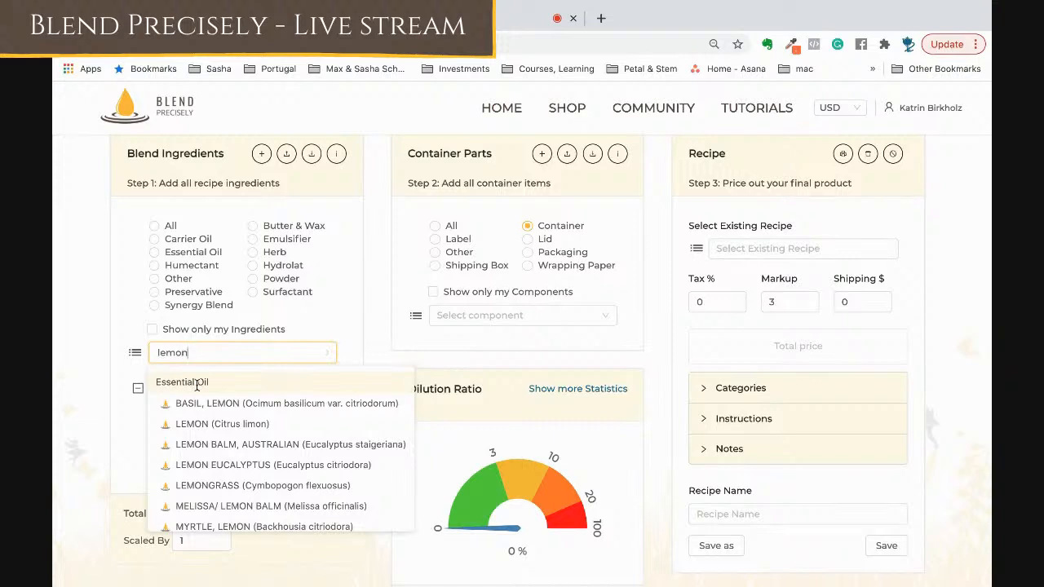
pyautogui.click(101, 394)
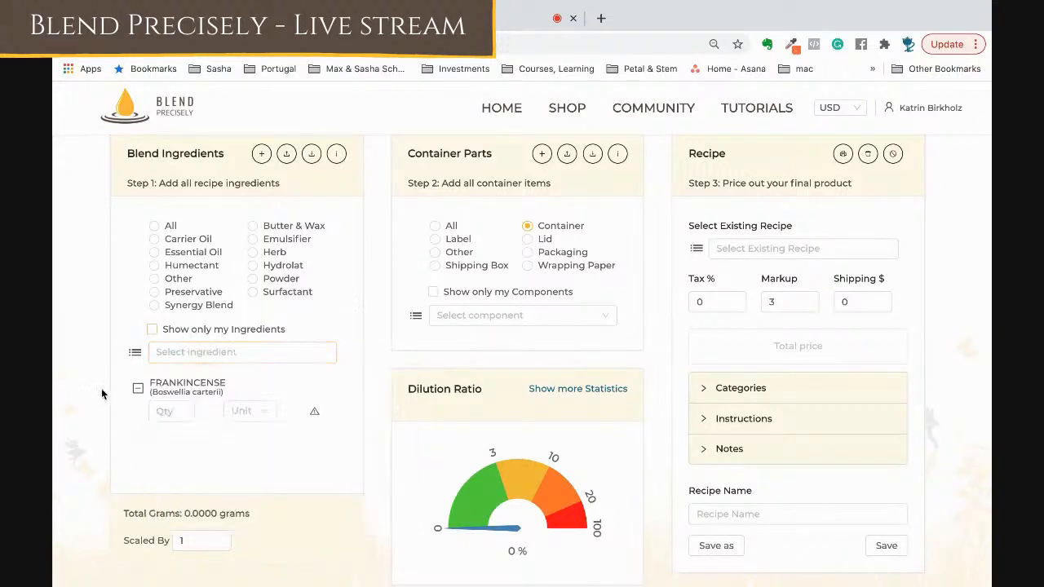
# Limit the blend ingredients to own entries, search for "lemon" and add LEMON (Citrus limon) to the blend.
pyautogui.click(152, 329)
pyautogui.click(183, 353)
pyautogui.write('lemon')
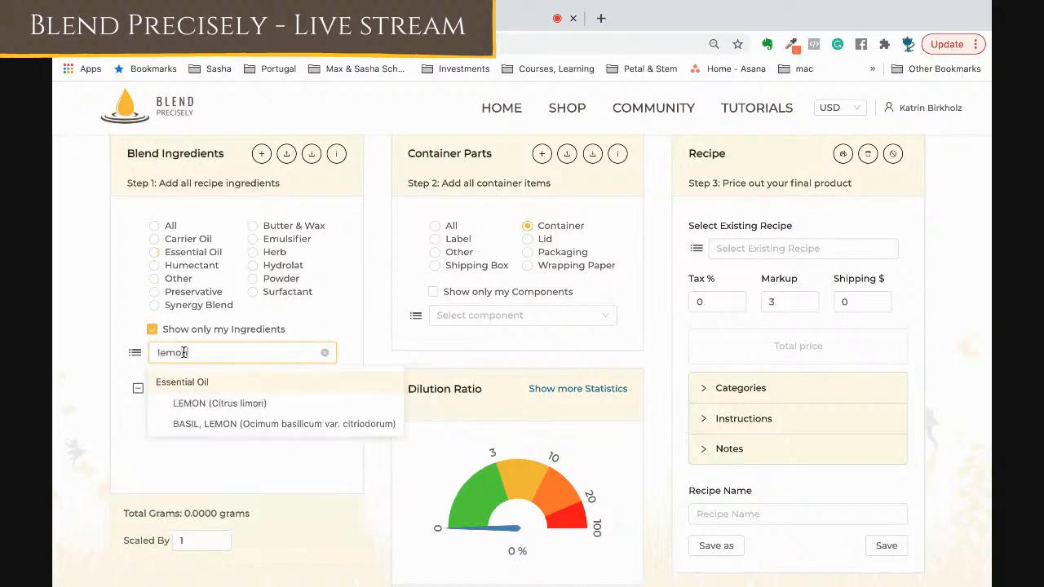
pyautogui.click(220, 406)
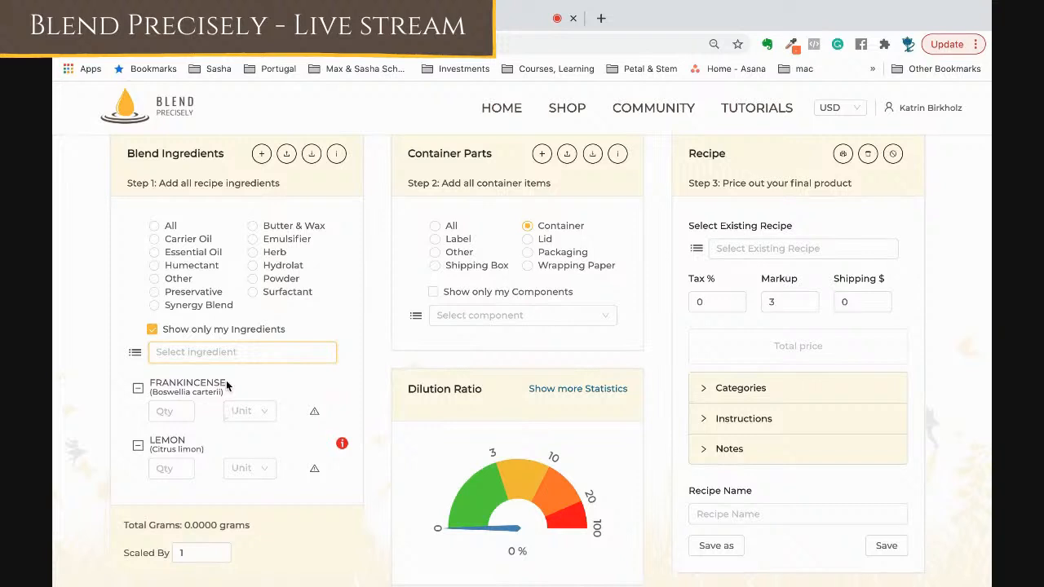
# Turn off the own-ingredients filter, search for "lavend" and add the own LAVENDER (Lavandula angustifolia) entry to the blend.
pyautogui.click(171, 333)
pyautogui.click(184, 353)
pyautogui.write('laven')
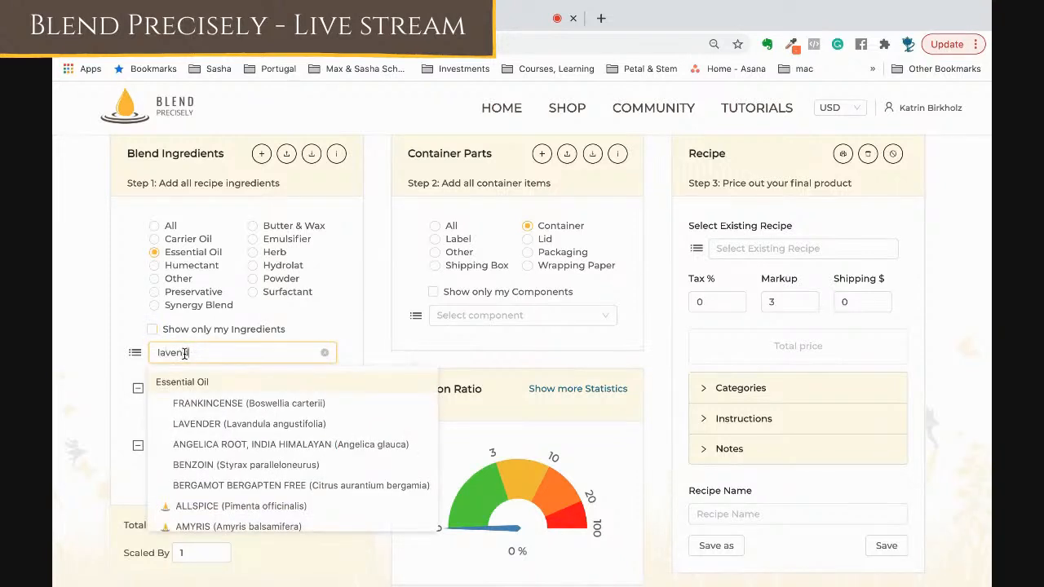
pyautogui.write('d')
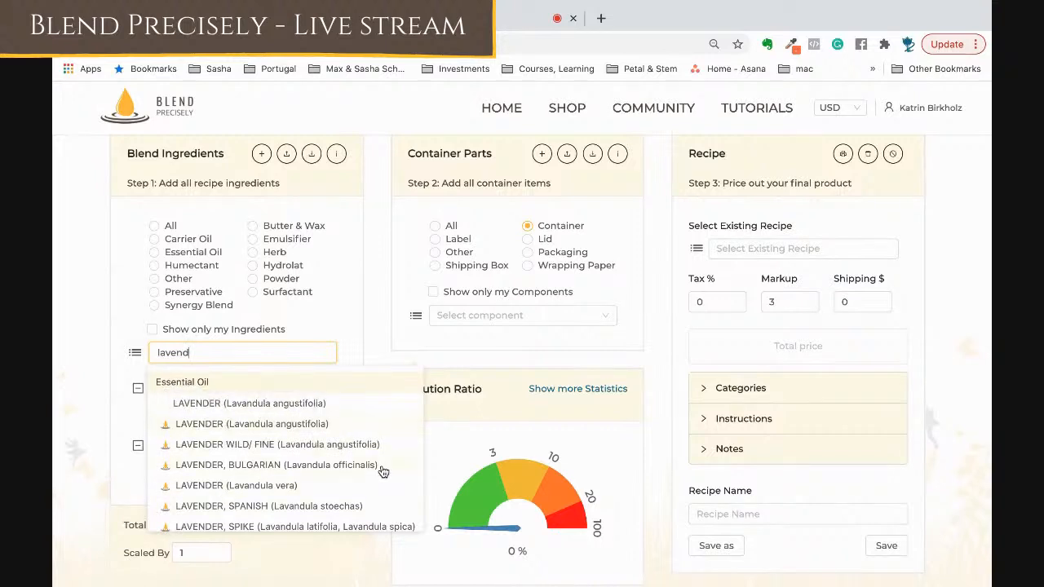
pyautogui.click(296, 405)
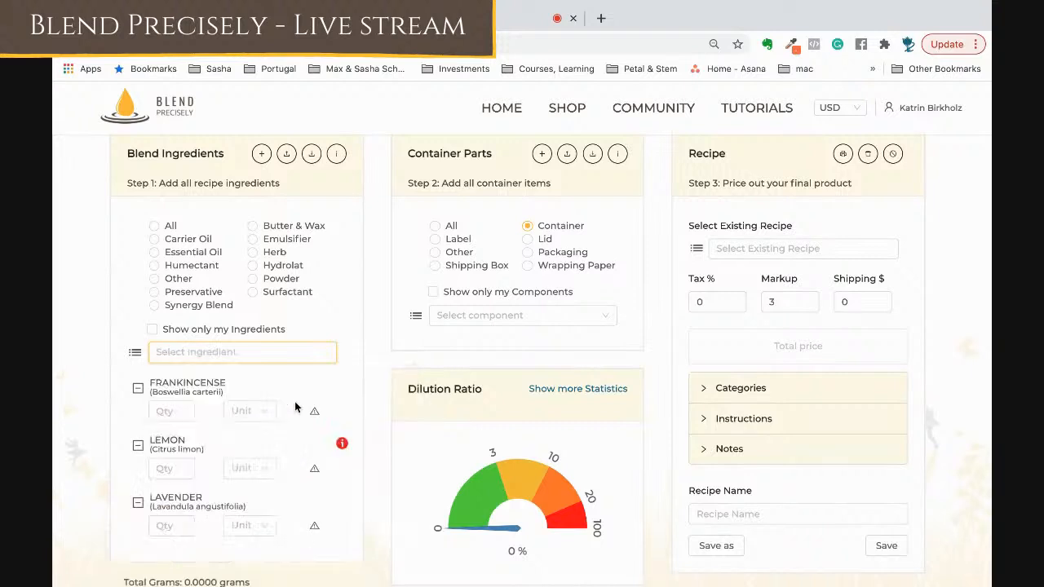
# Examine the supplier and plant details of the added oils and the safety information for lemon.
pyautogui.moveTo(197, 494)
pyautogui.moveTo(174, 438)
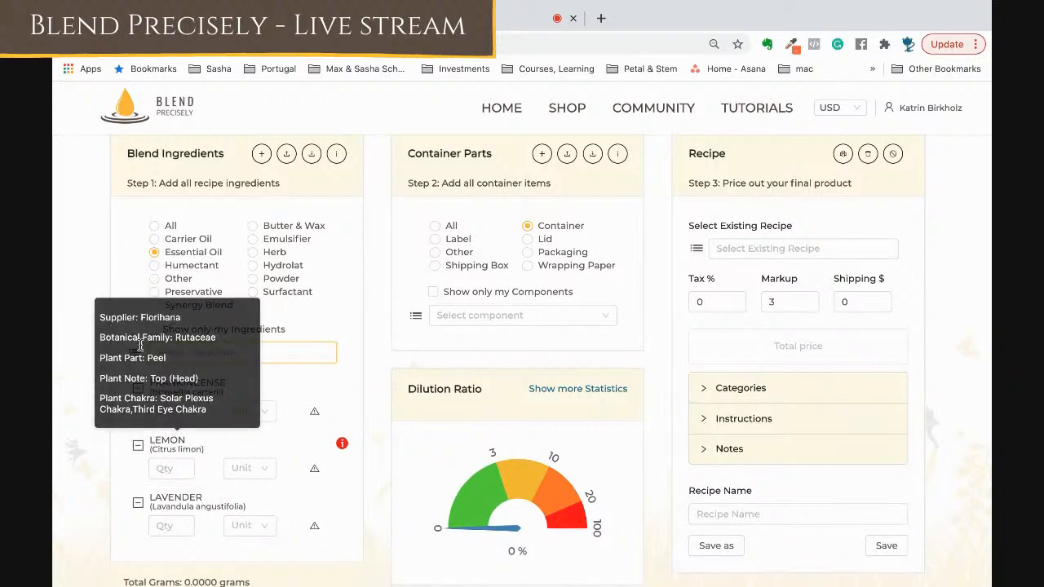
pyautogui.moveTo(182, 391)
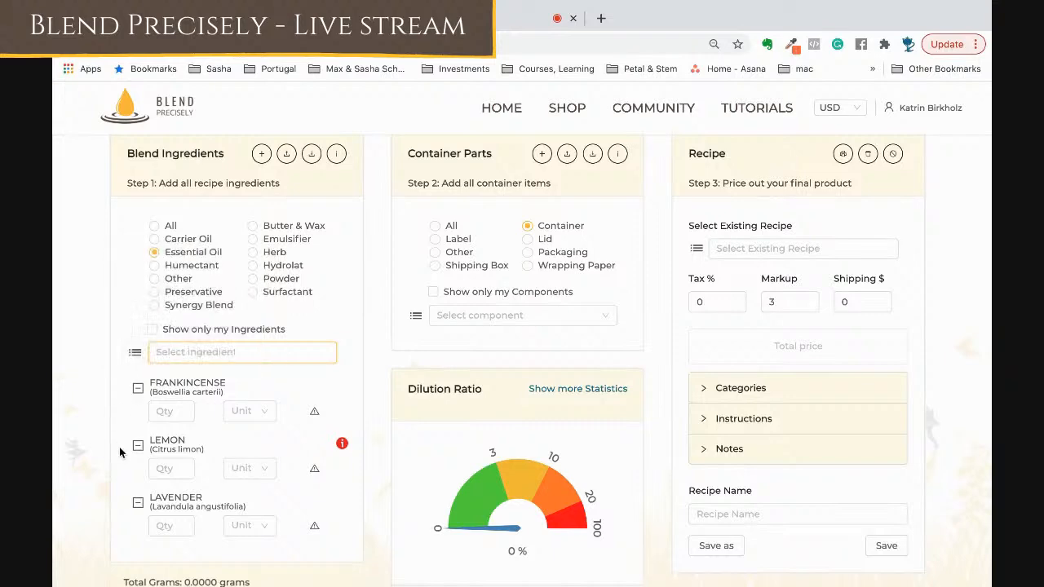
pyautogui.scroll(-2, 119, 451)
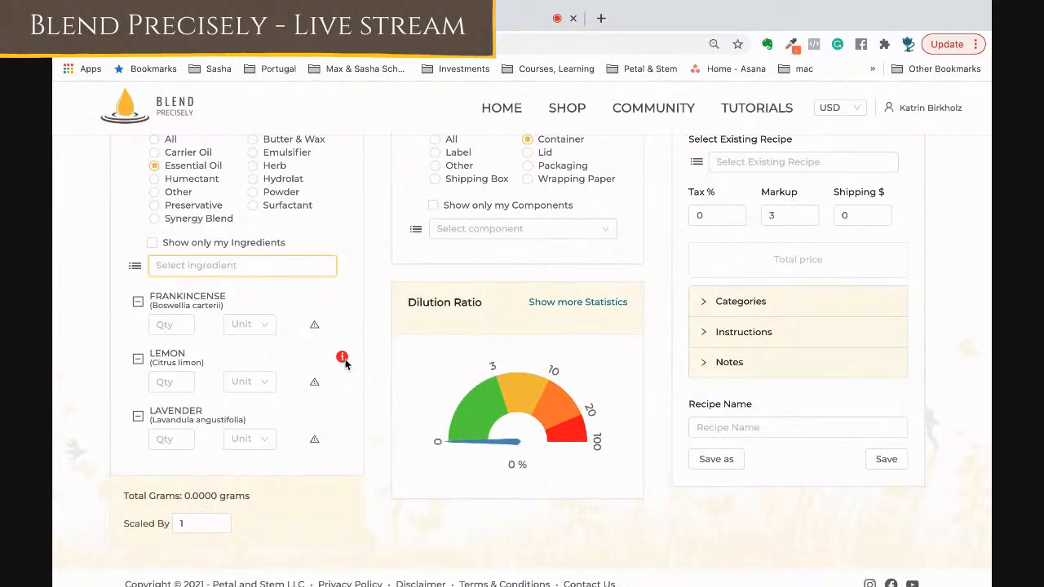
pyautogui.moveTo(344, 360)
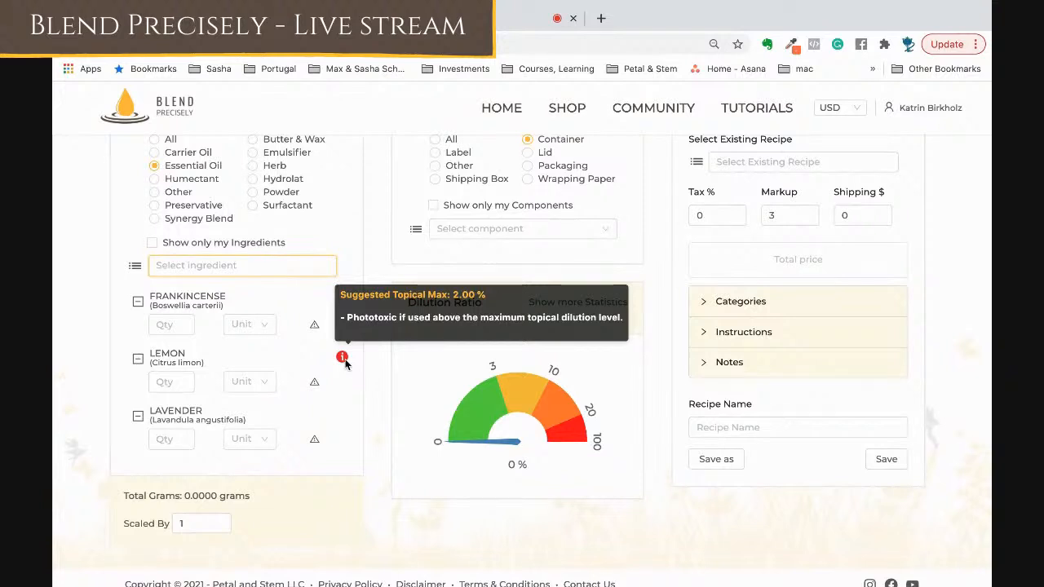
# Set the blend quantities to 10 drops of frankincense and 2 drops of lemon.
pyautogui.click(168, 319)
pyautogui.write('10')
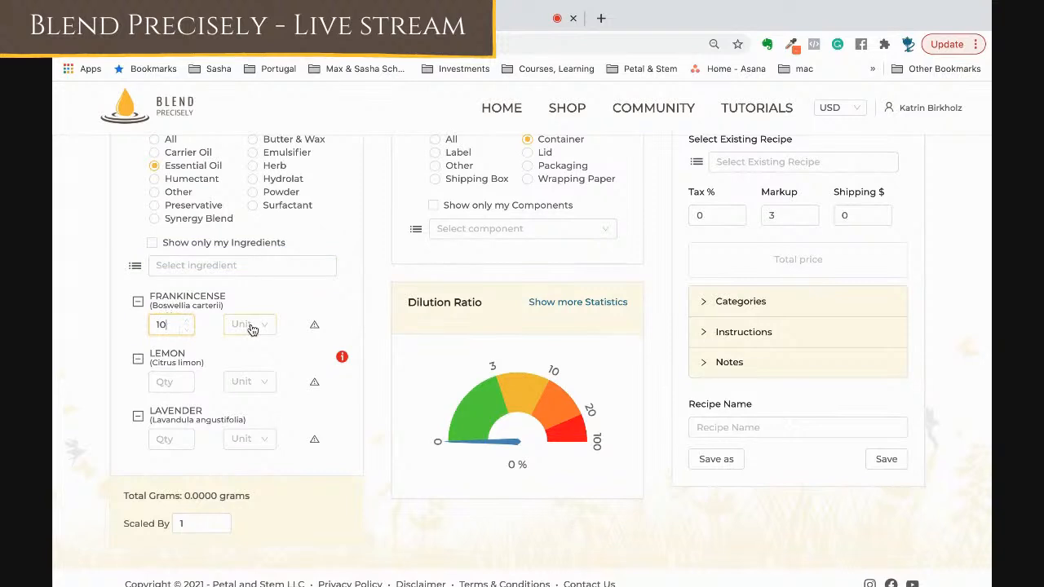
pyautogui.click(250, 323)
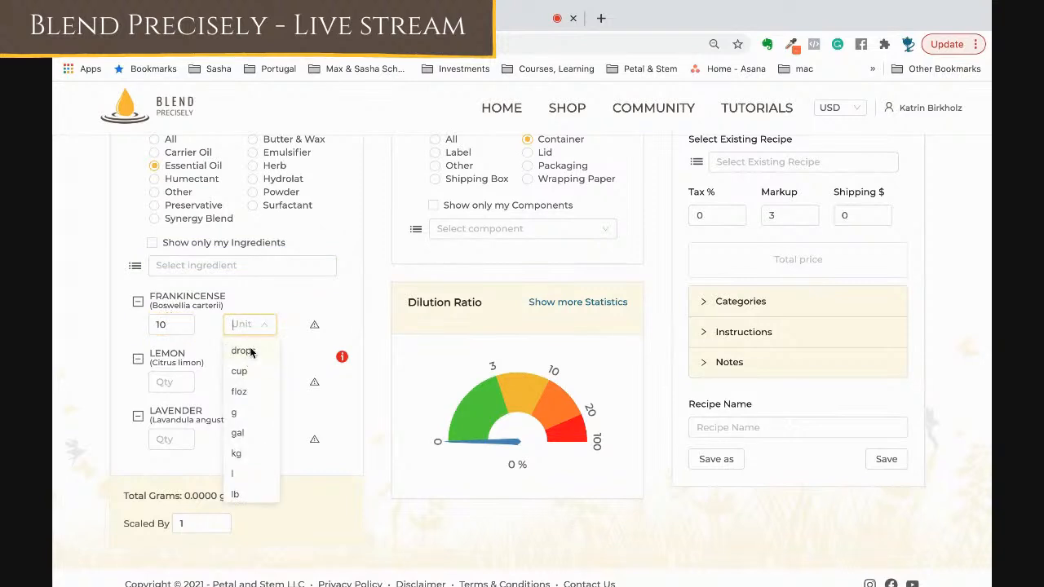
pyautogui.click(244, 347)
pyautogui.click(192, 381)
pyautogui.write('2')
pyautogui.click(244, 381)
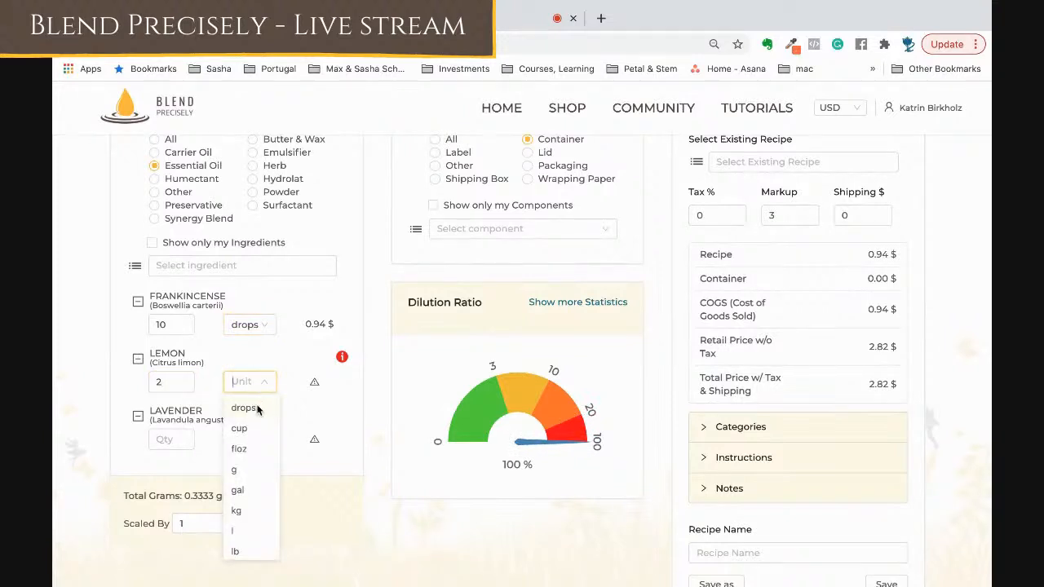
pyautogui.click(253, 408)
# Set the lavender quantity in the blend to 15 drops.
pyautogui.click(166, 441)
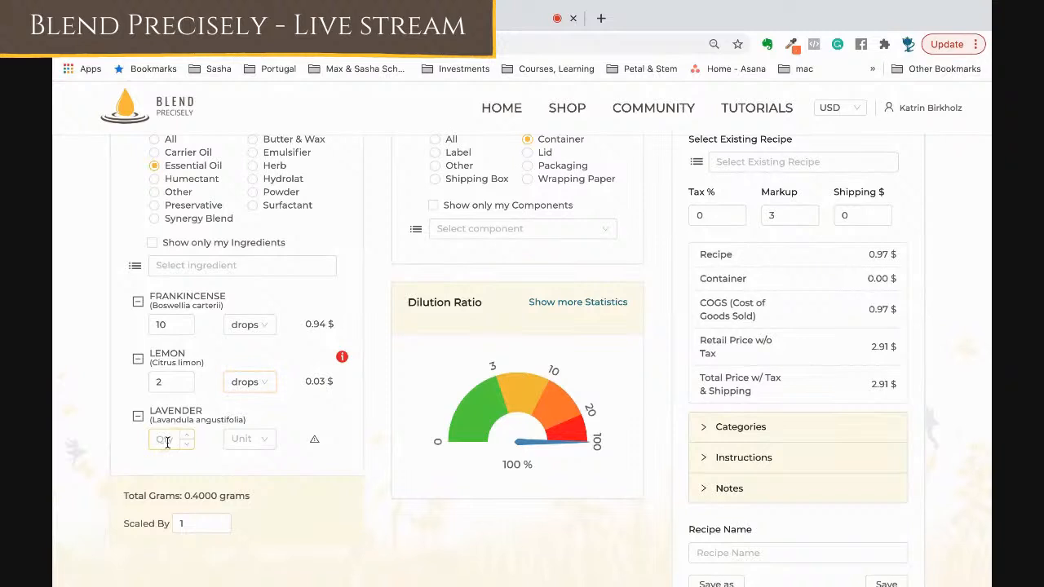
pyautogui.write('15')
pyautogui.click(242, 440)
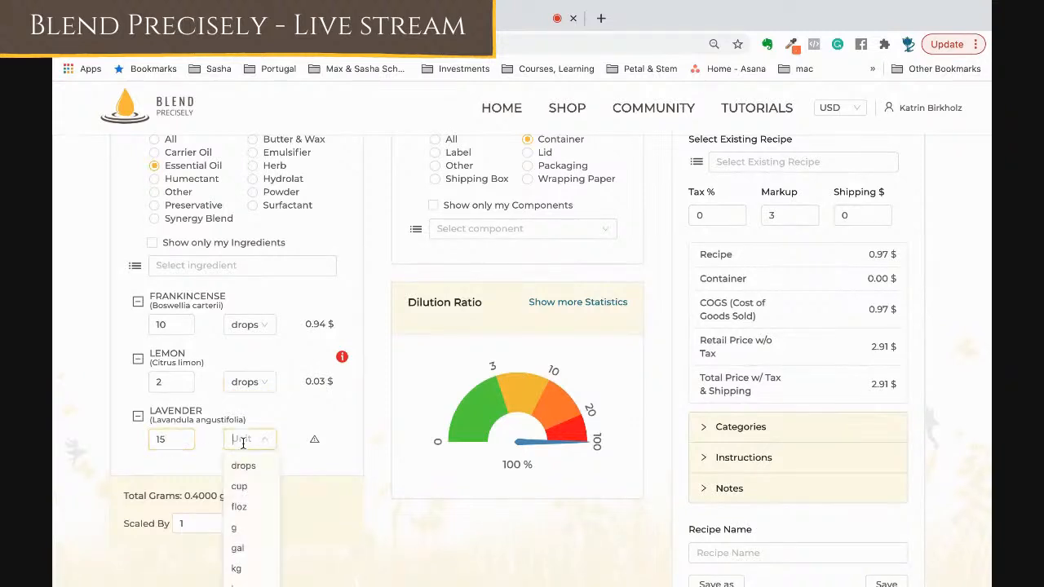
pyautogui.click(255, 468)
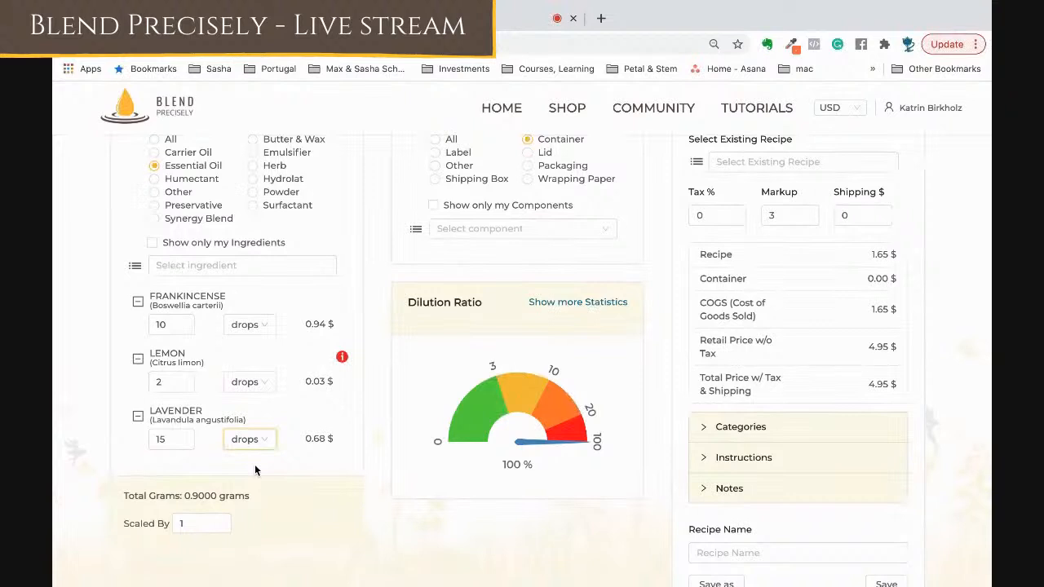
# Filter the blend ingredients to carrier oils, search for "jojoba" and add the own Jojoba Oil (Simmondsia chinensis) entry.
pyautogui.click(260, 268)
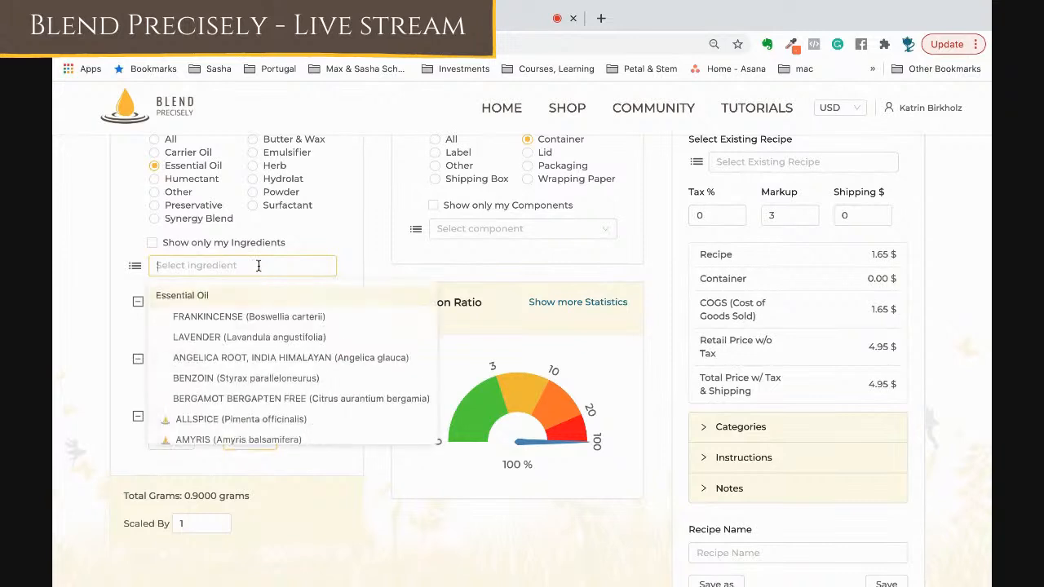
pyautogui.click(328, 205)
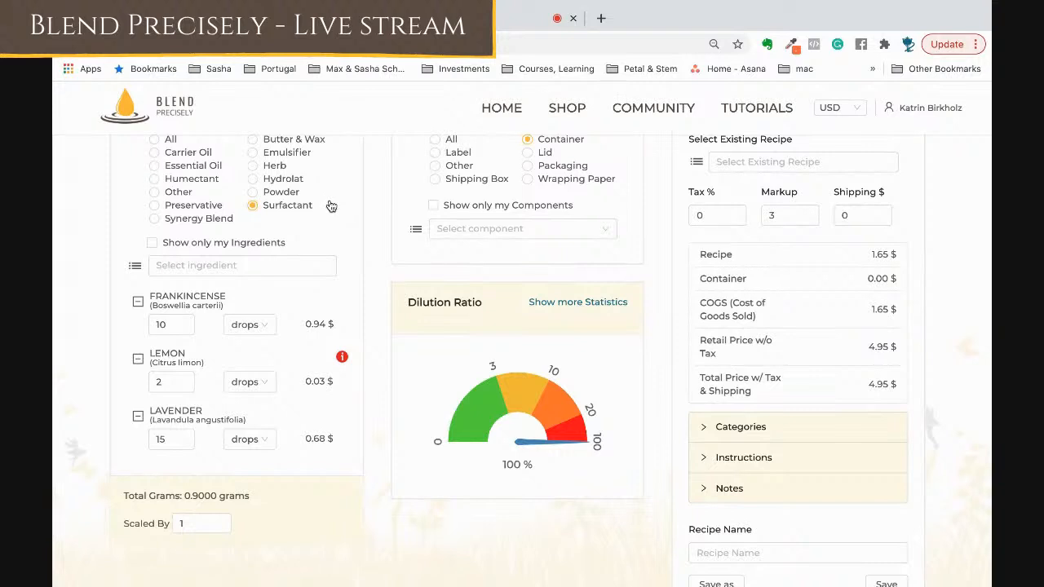
pyautogui.click(202, 153)
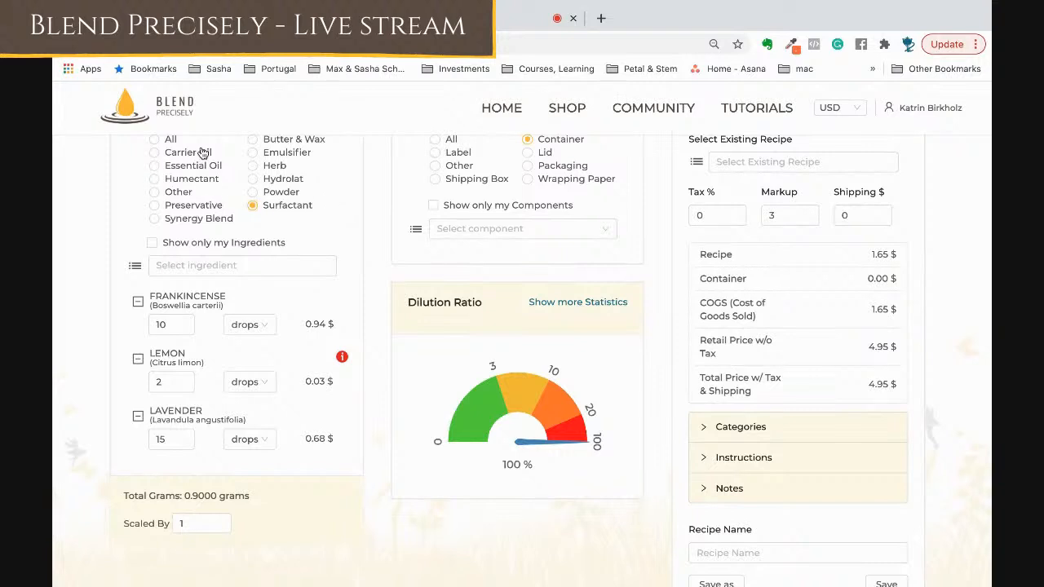
pyautogui.click(190, 266)
pyautogui.write('jojoba')
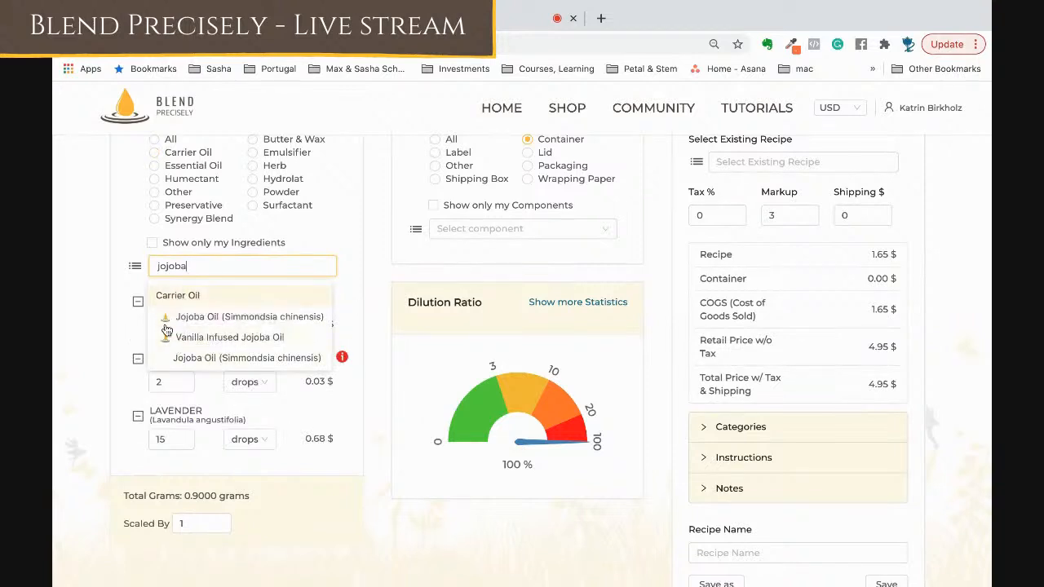
pyautogui.click(197, 366)
# Set the jojoba oil quantity in the blend to 1 oz and check the blend's detailed statistics.
pyautogui.click(165, 494)
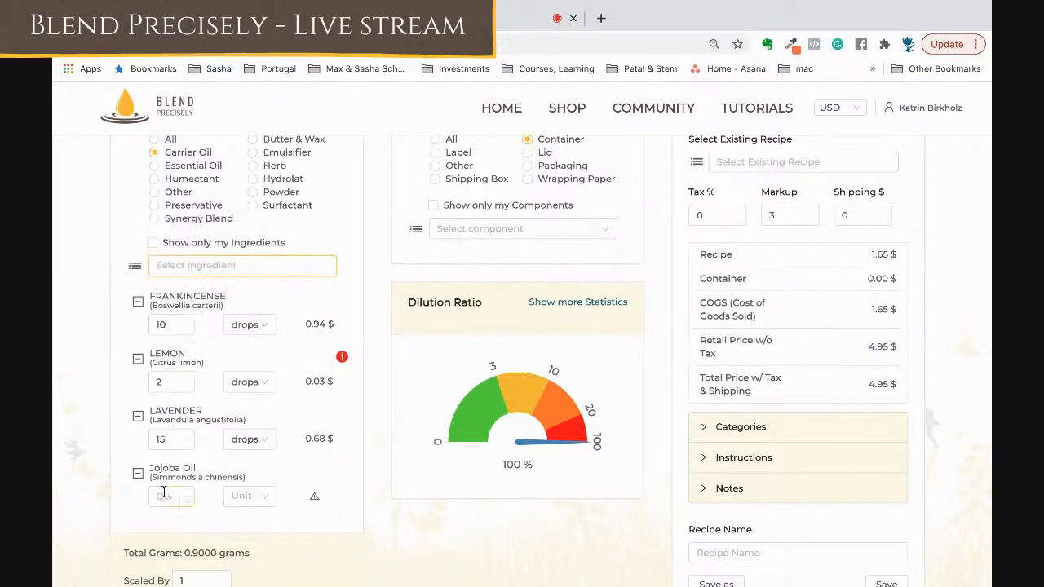
pyautogui.write('1')
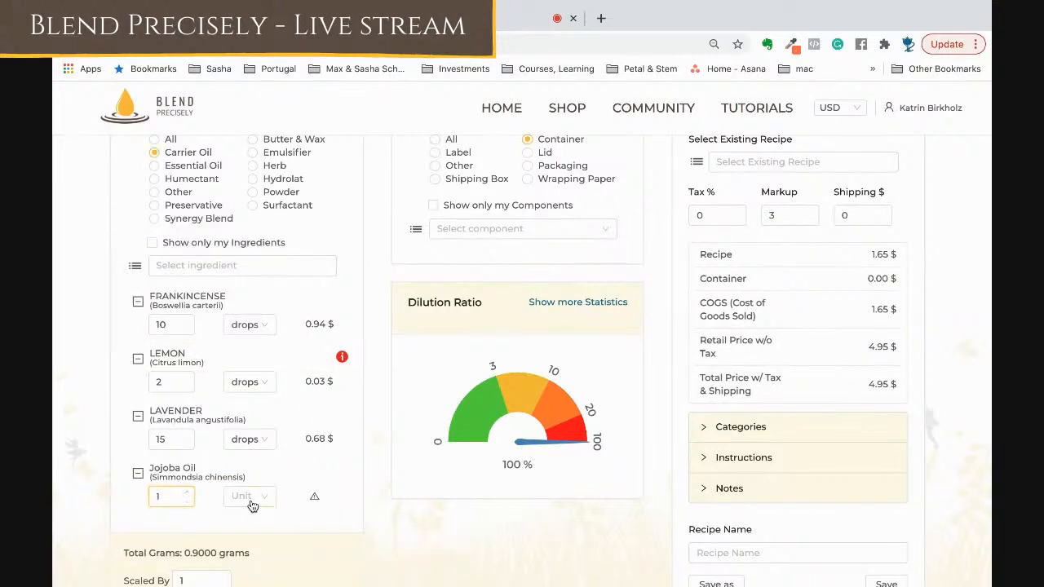
pyautogui.click(252, 497)
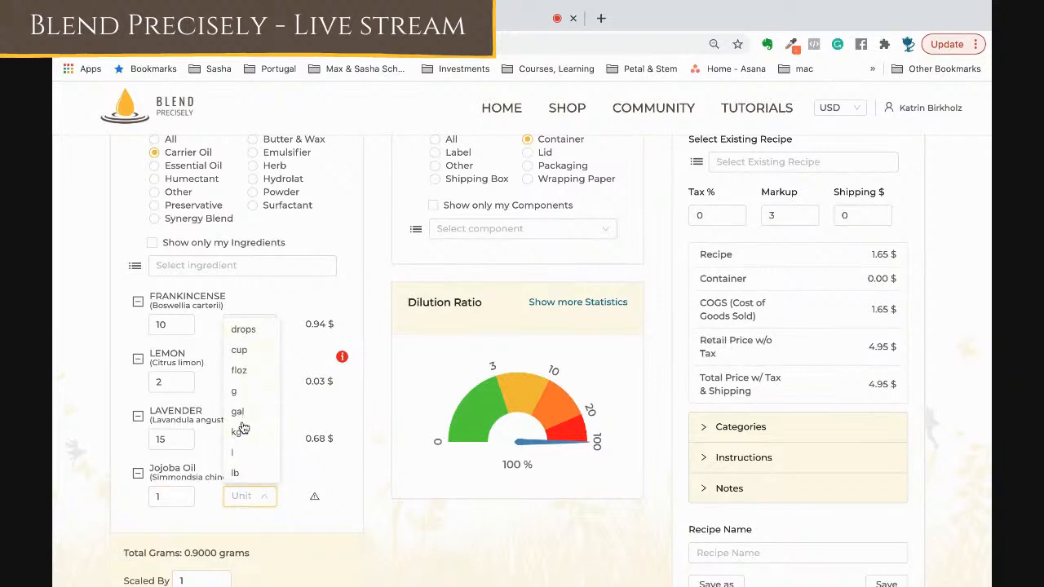
pyautogui.scroll(-2, 245, 424)
pyautogui.click(243, 459)
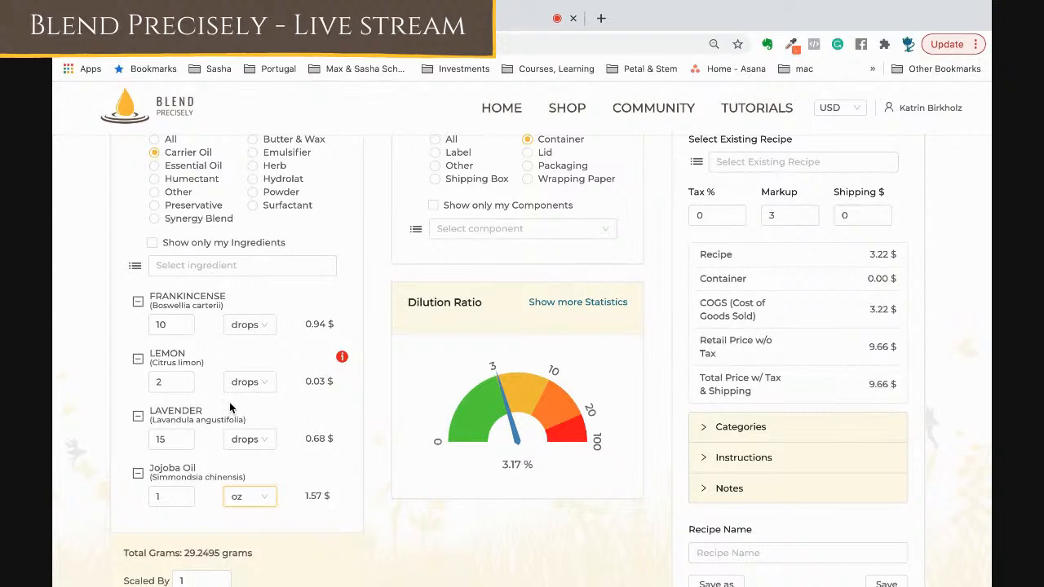
pyautogui.click(590, 303)
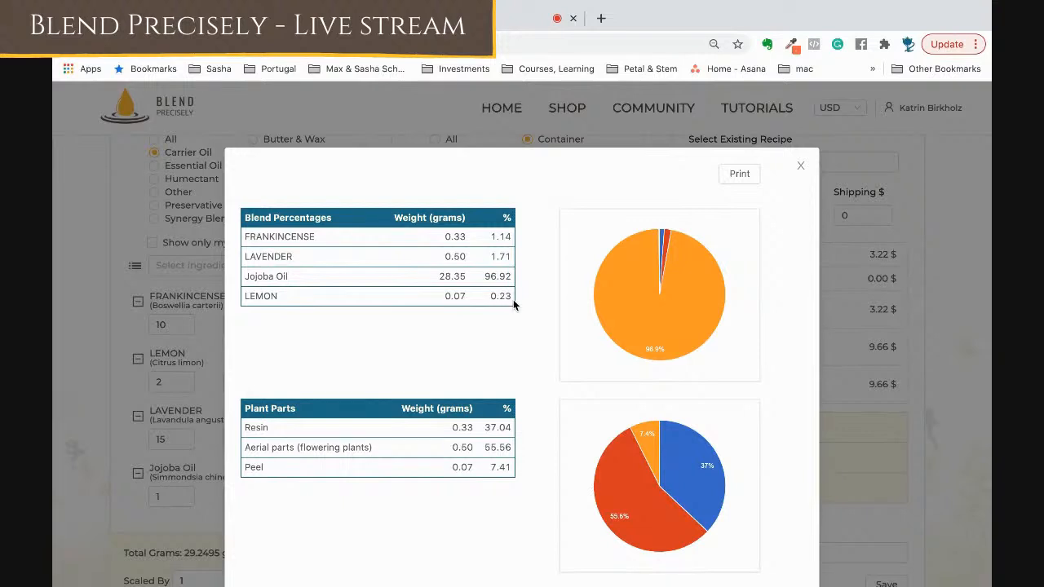
pyautogui.click(802, 169)
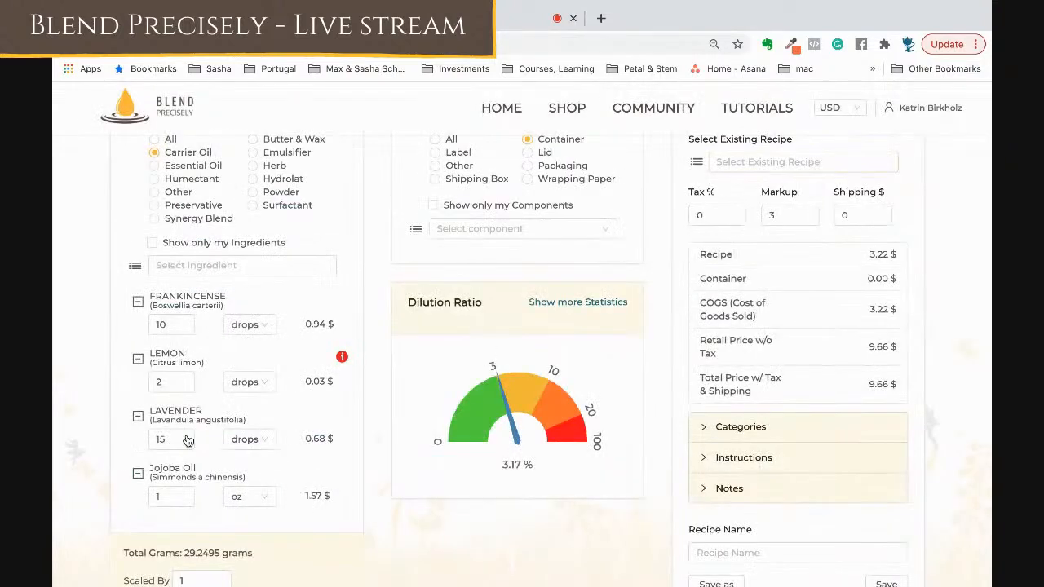
# Set the lemon quantity to 200 drops and check lemon's share in the blend percentages statistics.
pyautogui.click(168, 381)
pyautogui.write('00')
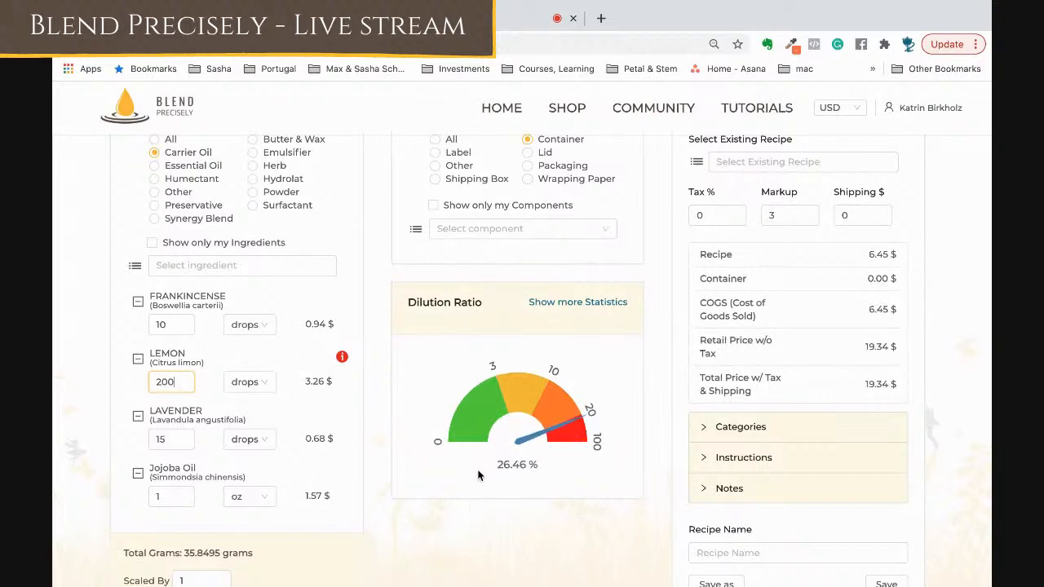
pyautogui.click(568, 307)
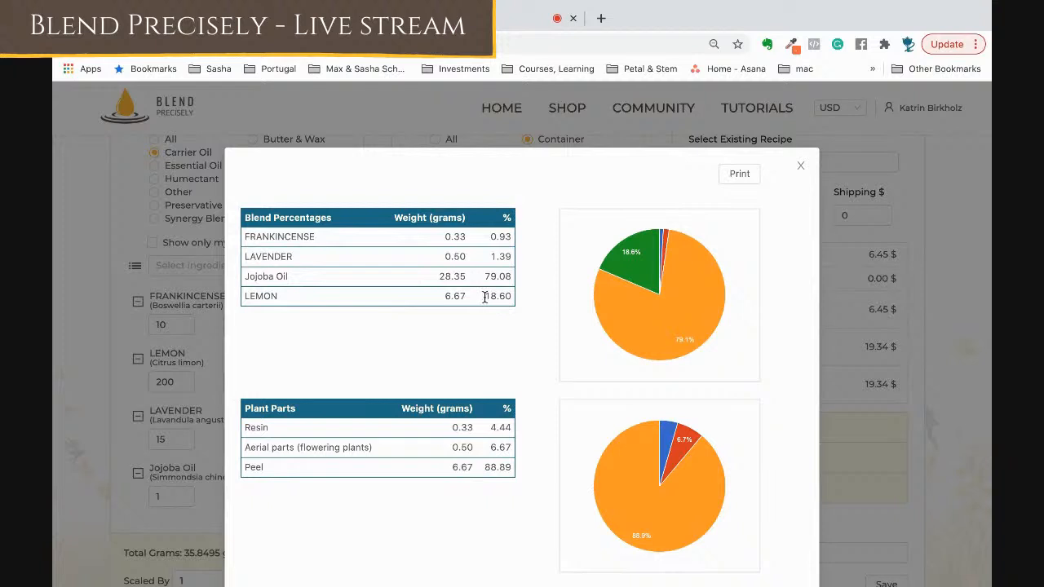
pyautogui.moveTo(486, 296); pyautogui.dragTo(524, 303)
# Examine the plant parts, plant notes, plant families and chakras breakdowns in the blend statistics.
pyautogui.scroll(-4, 364, 329)
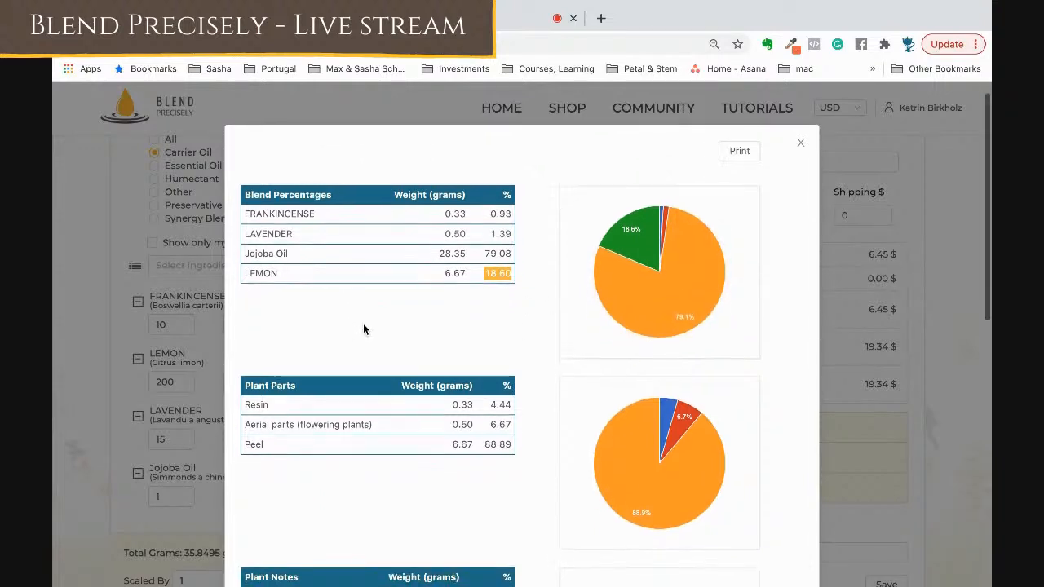
pyautogui.scroll(-3, 364, 328)
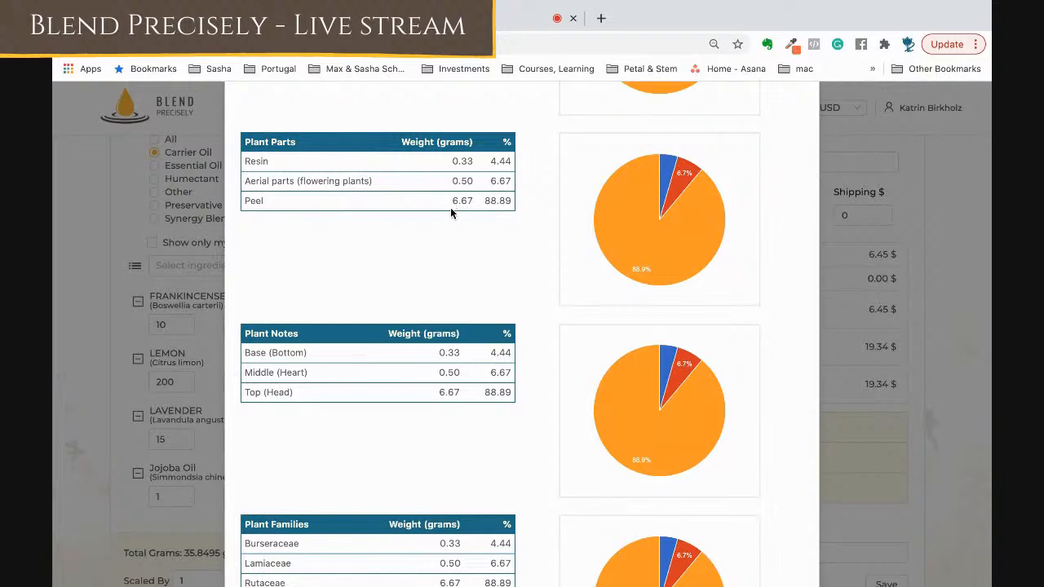
pyautogui.scroll(-1, 450, 208)
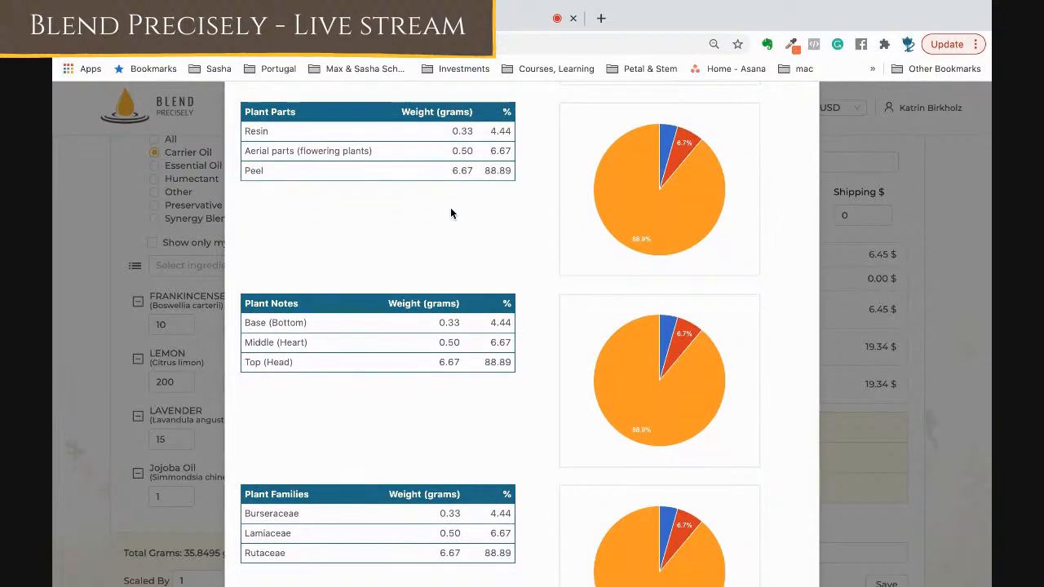
pyautogui.scroll(-5, 450, 212)
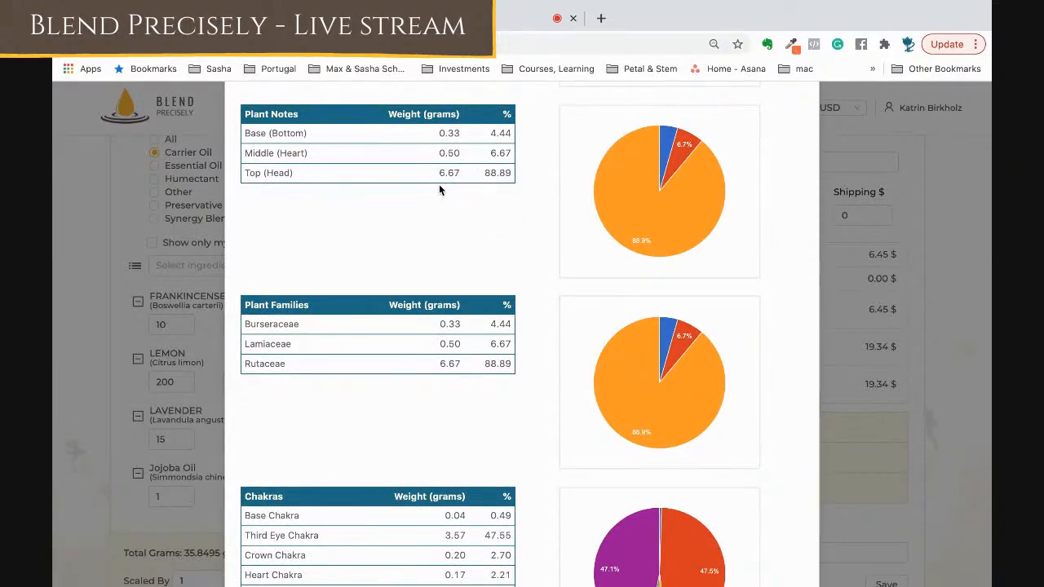
pyautogui.scroll(-1, 439, 190)
pyautogui.scroll(-2, 439, 190)
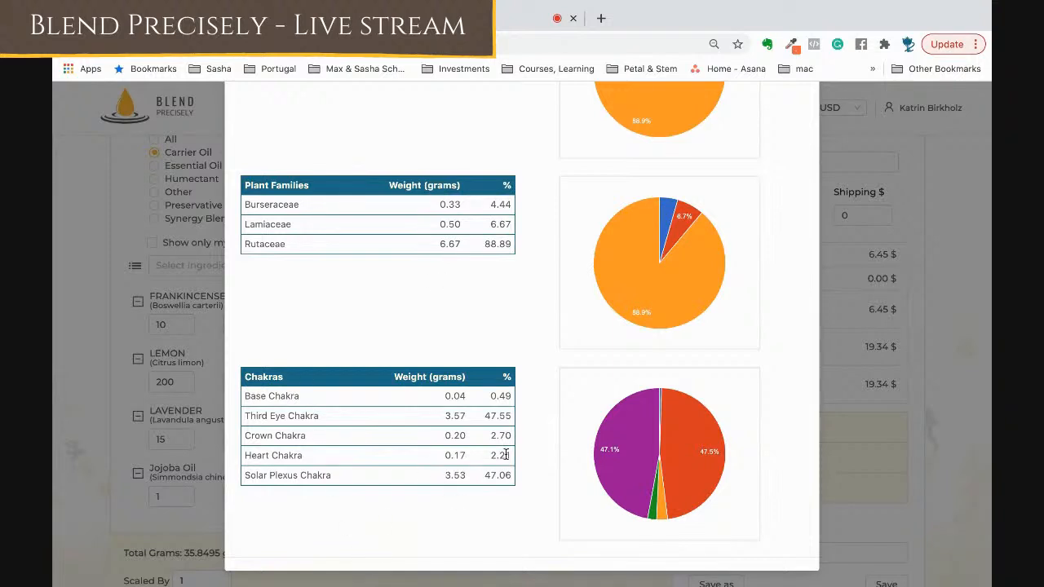
pyautogui.scroll(10, 524, 460)
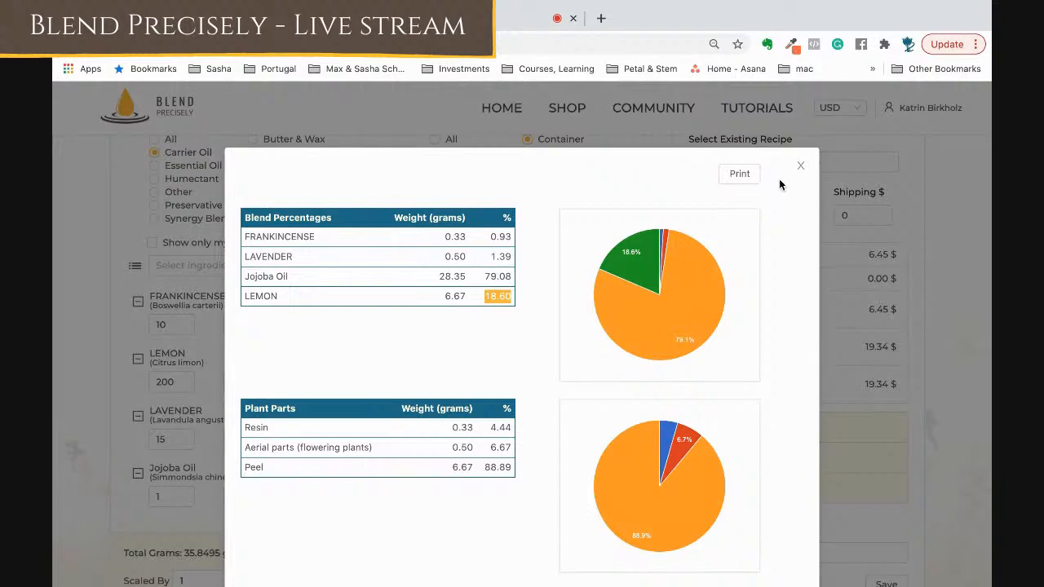
pyautogui.click(799, 166)
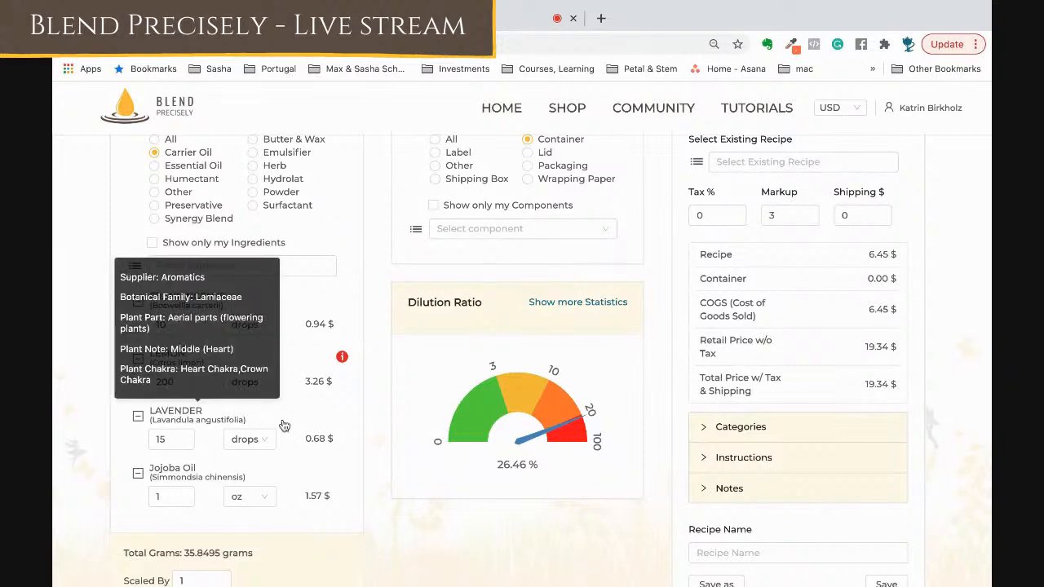
# Set the lemon quantity in the blend to 8 drops.
pyautogui.click(172, 383)
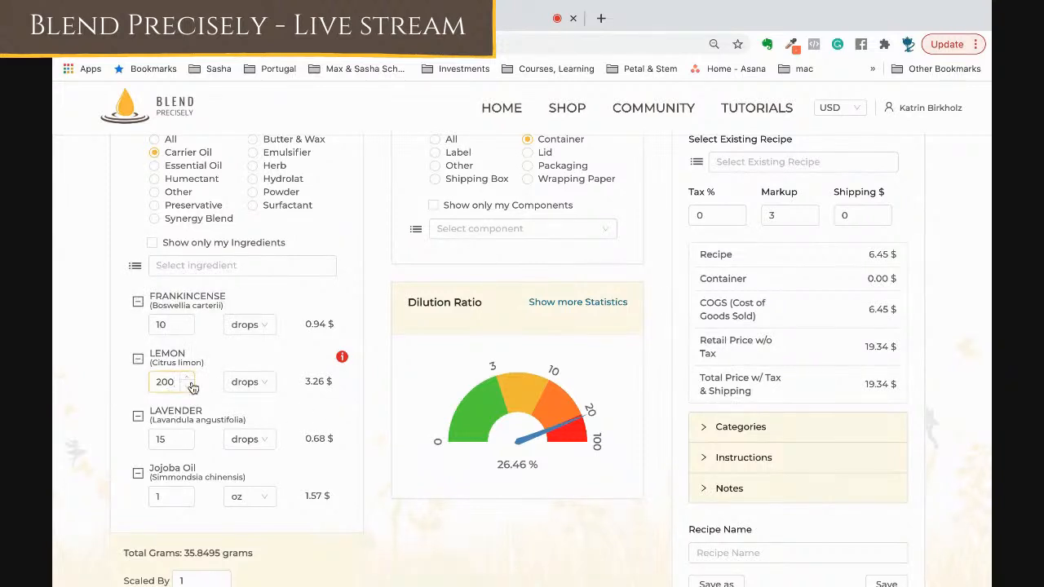
pyautogui.press('BackSpace')
pyautogui.press('BackSpace')
pyautogui.press('BackSpace')
pyautogui.write('8')
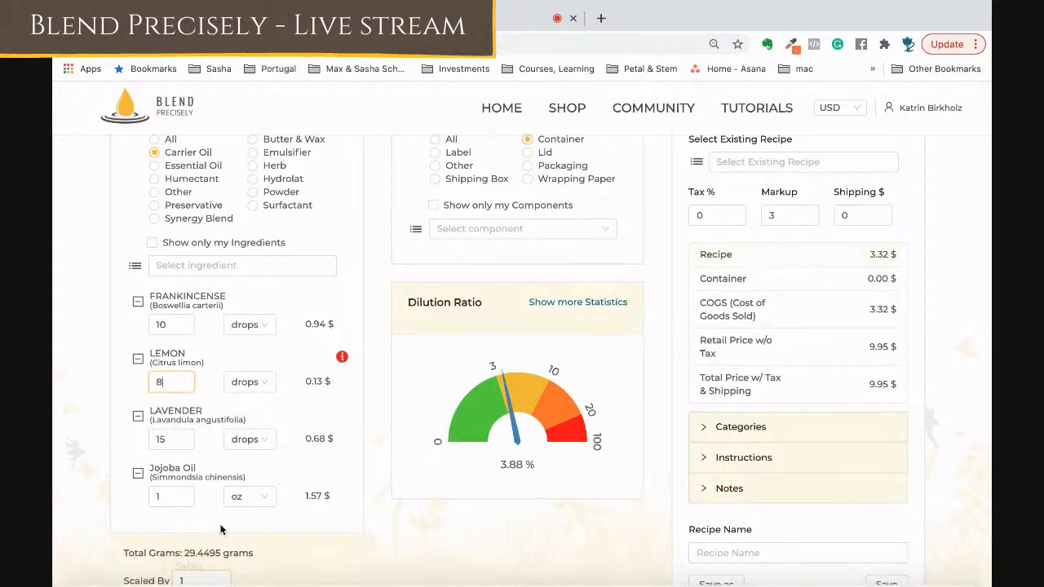
# Add one Amber Bottle (30ml) as the container for the blend.
pyautogui.scroll(-2, 222, 528)
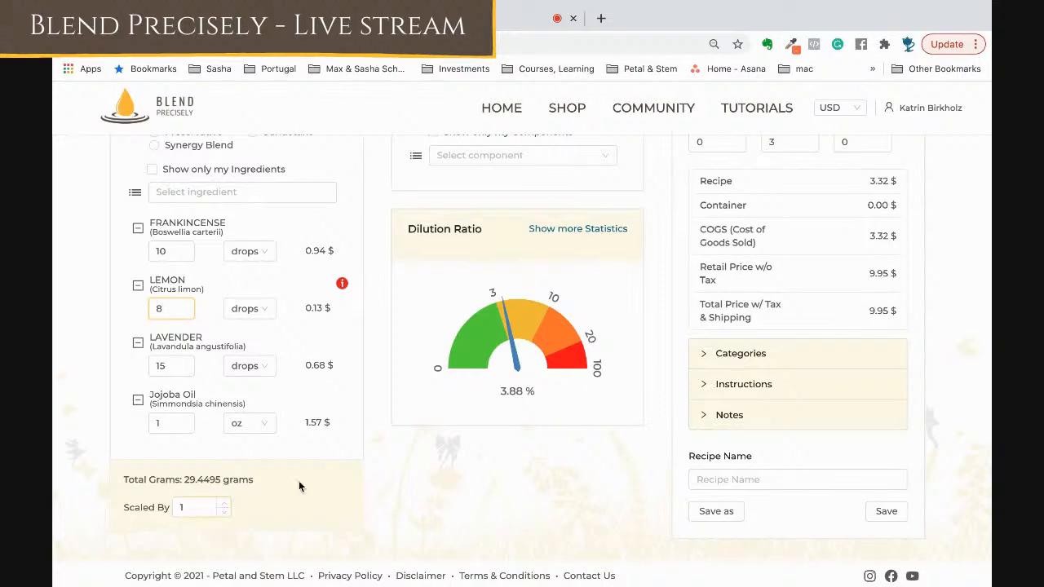
pyautogui.scroll(3, 336, 471)
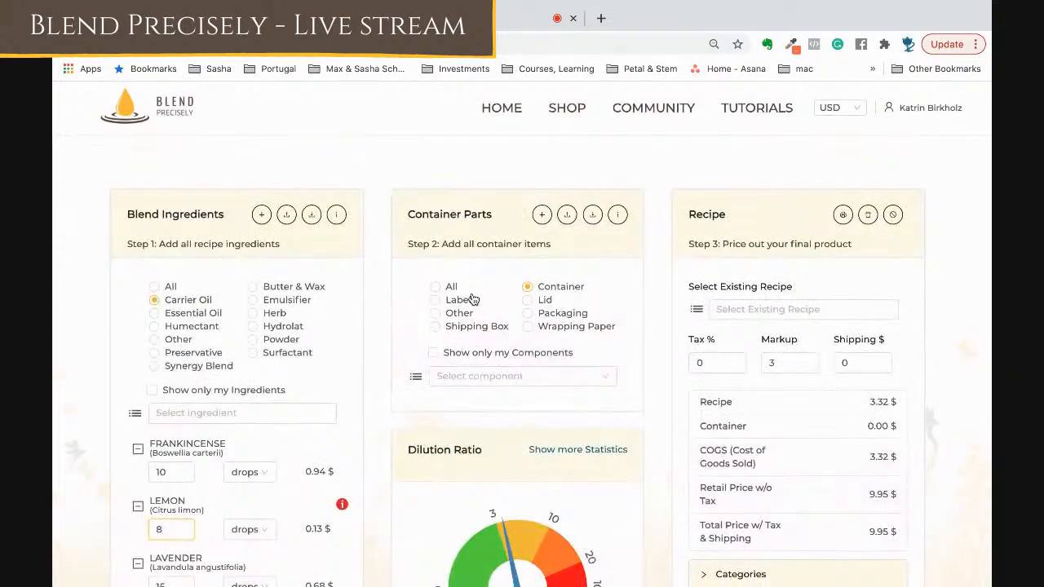
pyautogui.scroll(-1, 355, 453)
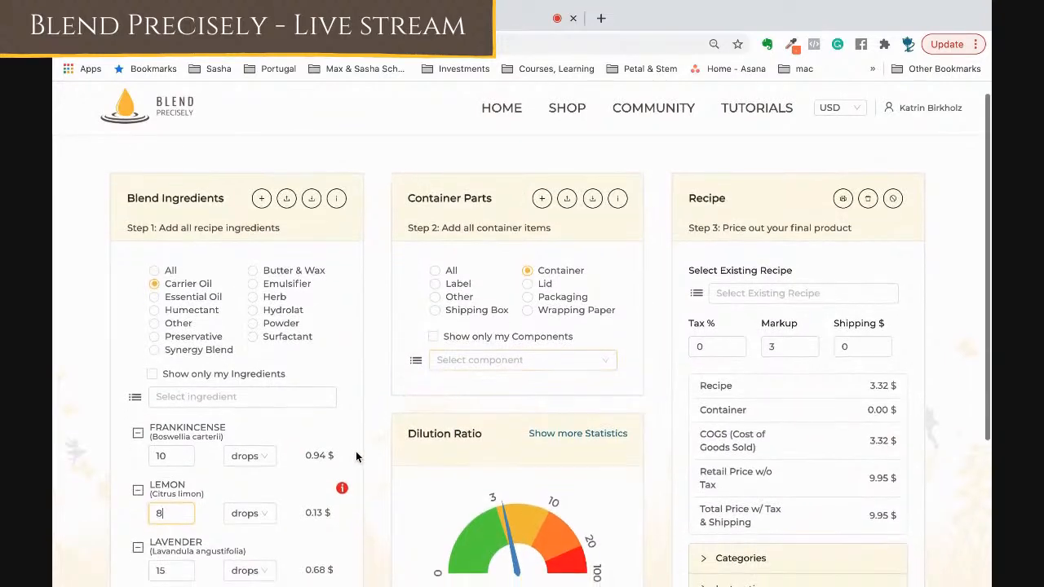
pyautogui.scroll(-2, 355, 456)
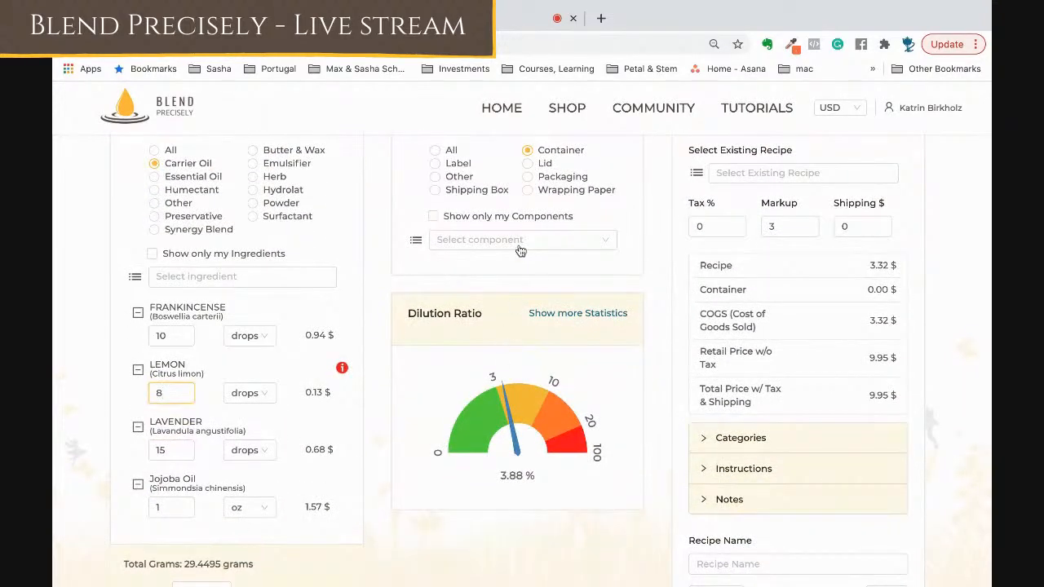
pyautogui.click(458, 236)
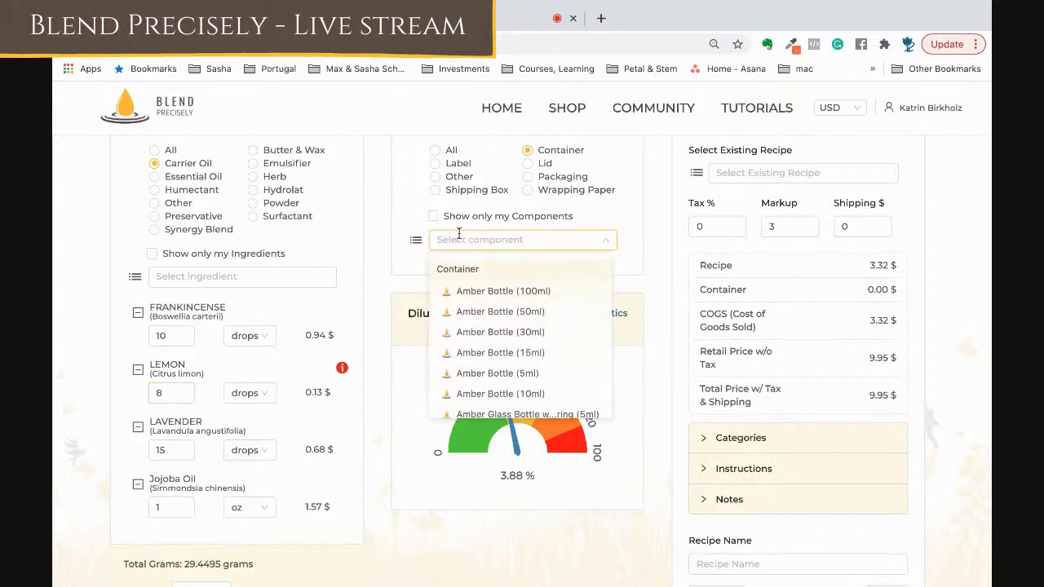
pyautogui.click(542, 332)
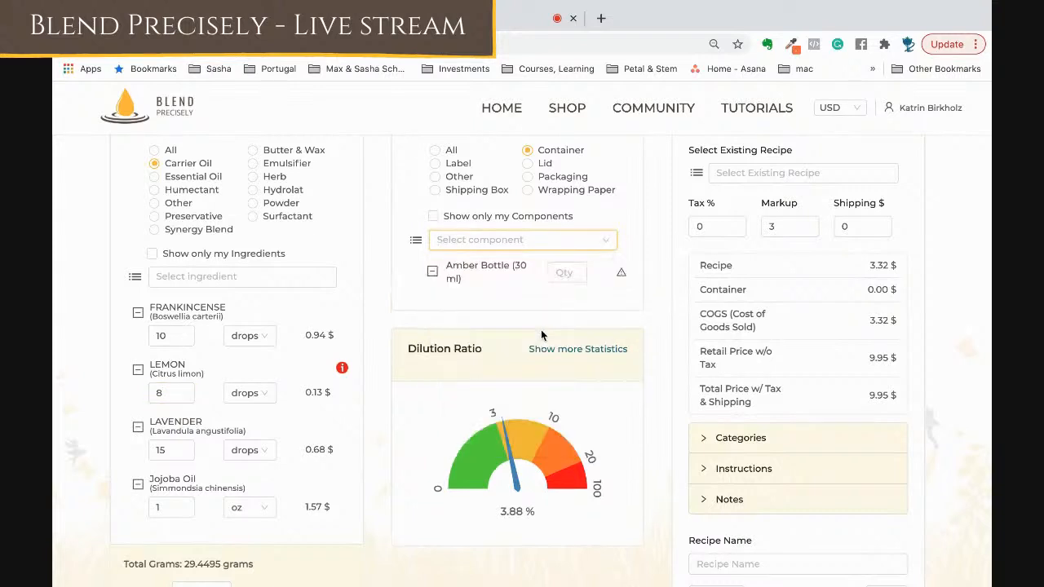
pyautogui.click(566, 271)
pyautogui.write('1')
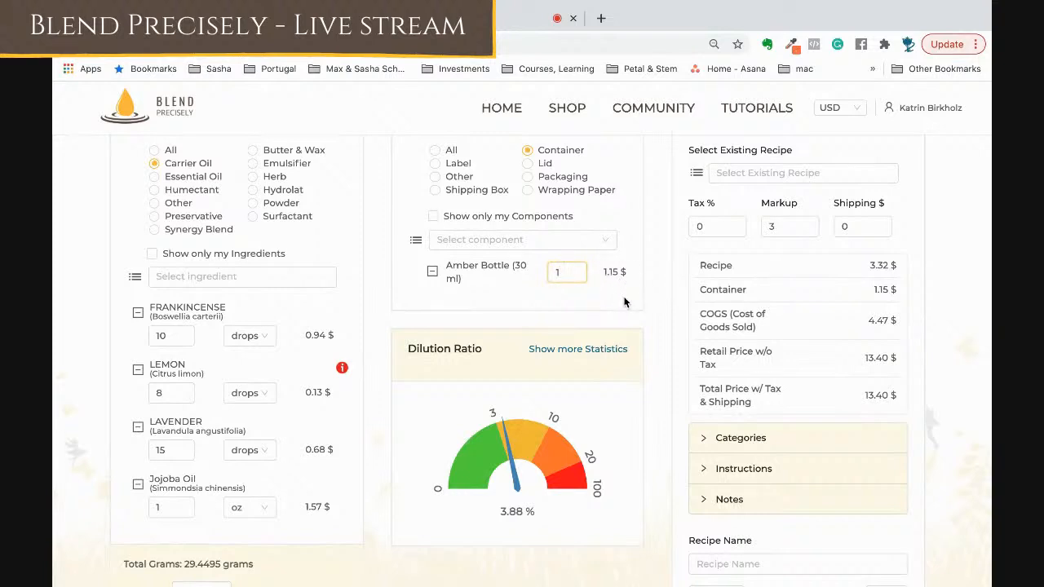
# Set the recipe's tax rate to 23%.
pyautogui.scroll(3, 624, 303)
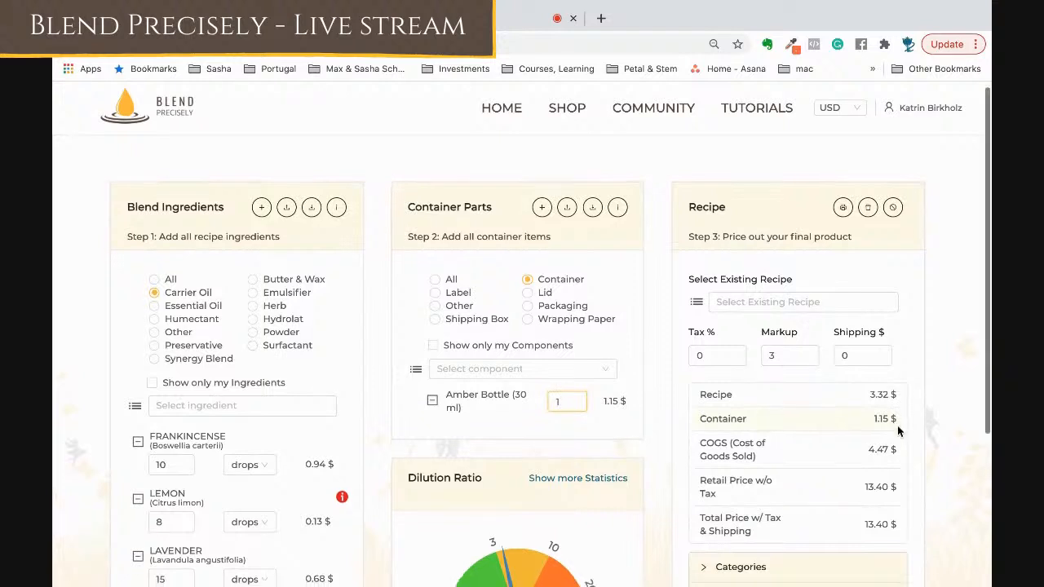
pyautogui.scroll(-3, 897, 424)
pyautogui.click(701, 255)
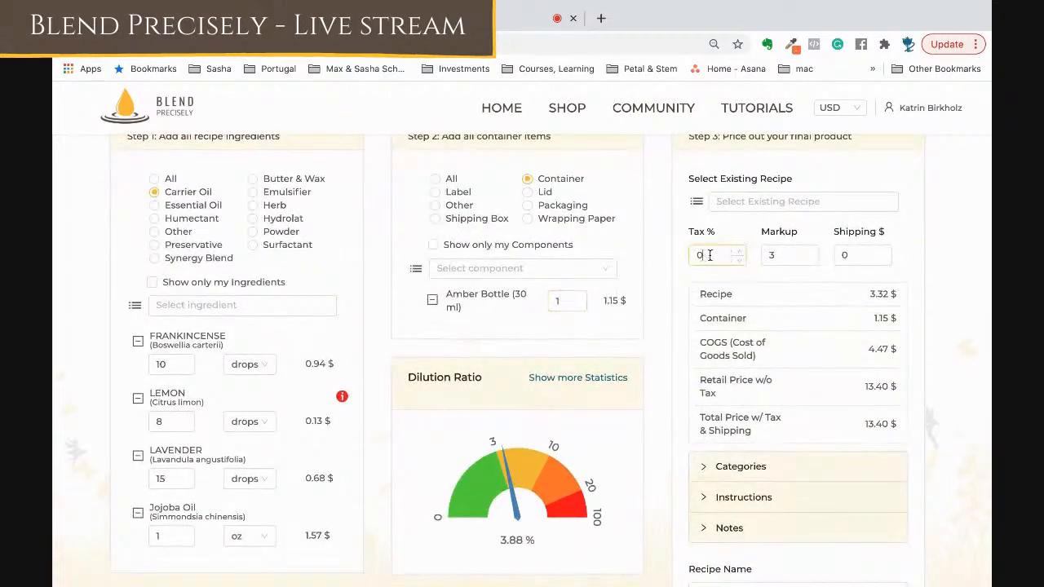
pyautogui.press('BackSpace')
pyautogui.write('23')
# Switch the calculator's currency to EUR.
pyautogui.scroll(3, 616, 330)
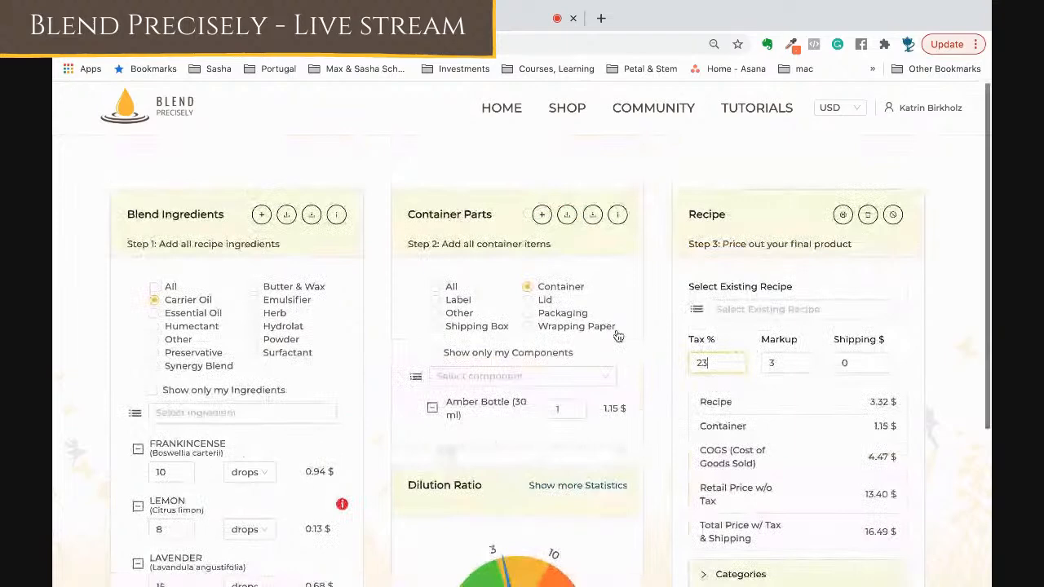
pyautogui.click(858, 109)
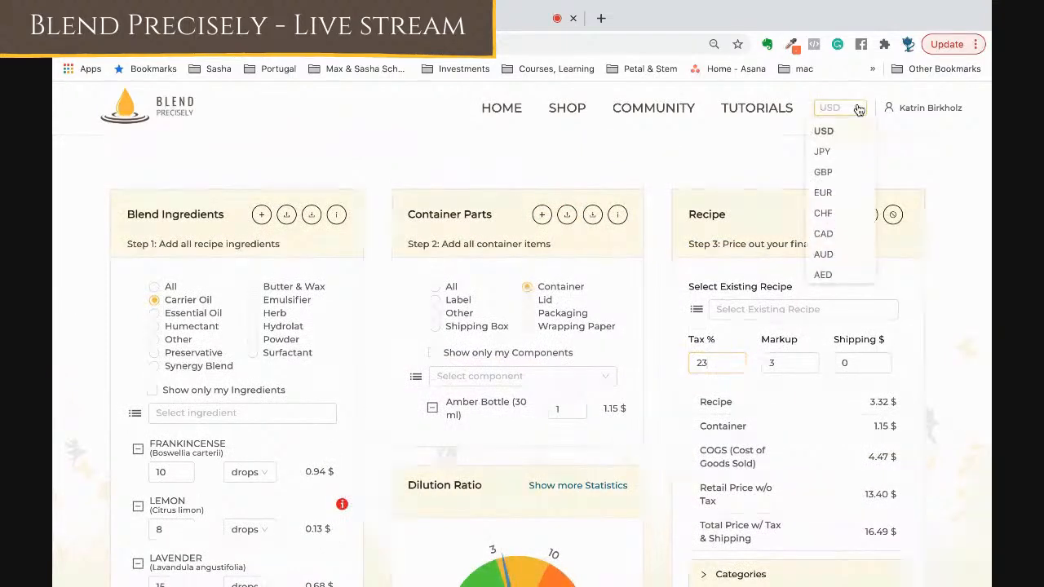
pyautogui.click(828, 194)
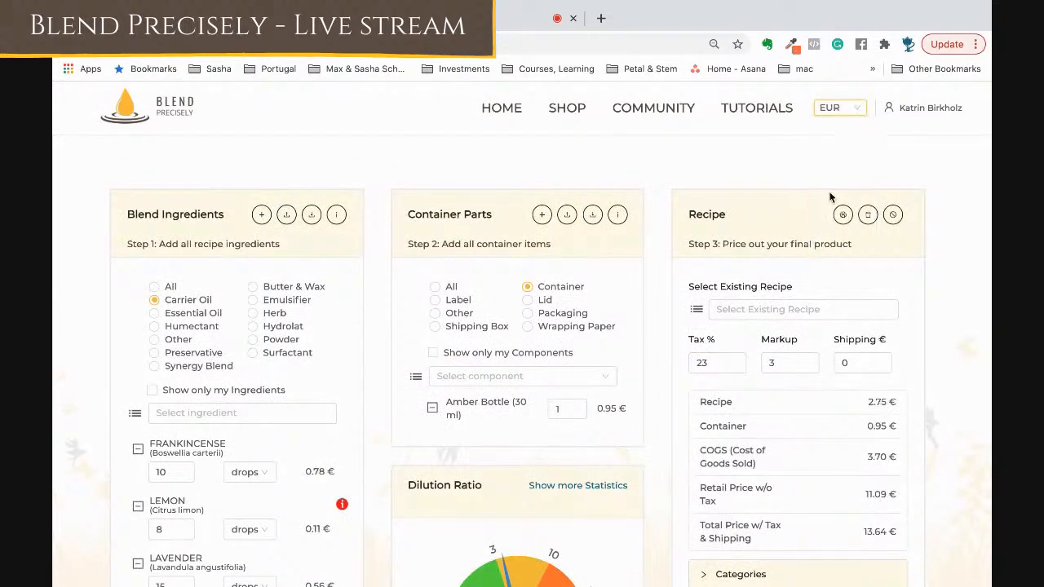
# Set the recipe's shipping cost to 2.95 €.
pyautogui.scroll(-1, 860, 450)
pyautogui.scroll(-3, 860, 448)
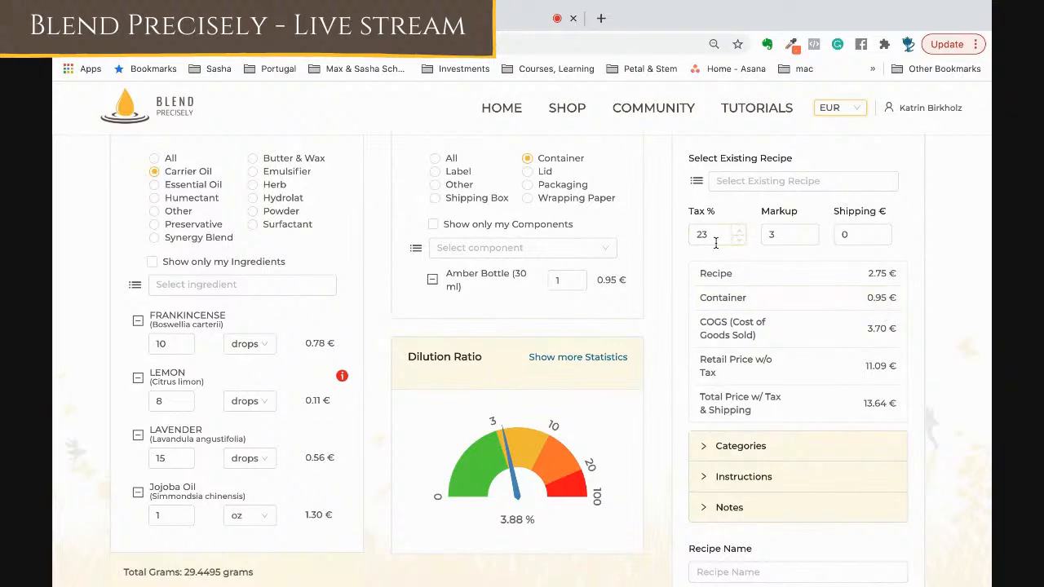
pyautogui.click(864, 236)
pyautogui.press('BackSpace')
pyautogui.write('2.95')
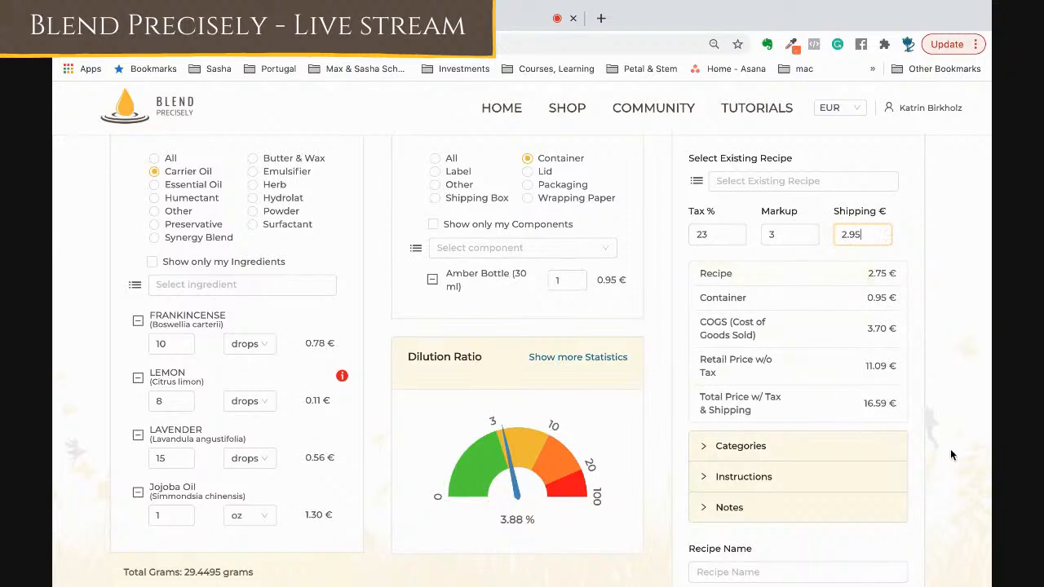
# Check the recipe's markup and retail price, and switch the calculator's currency back to USD.
pyautogui.scroll(-1, 949, 449)
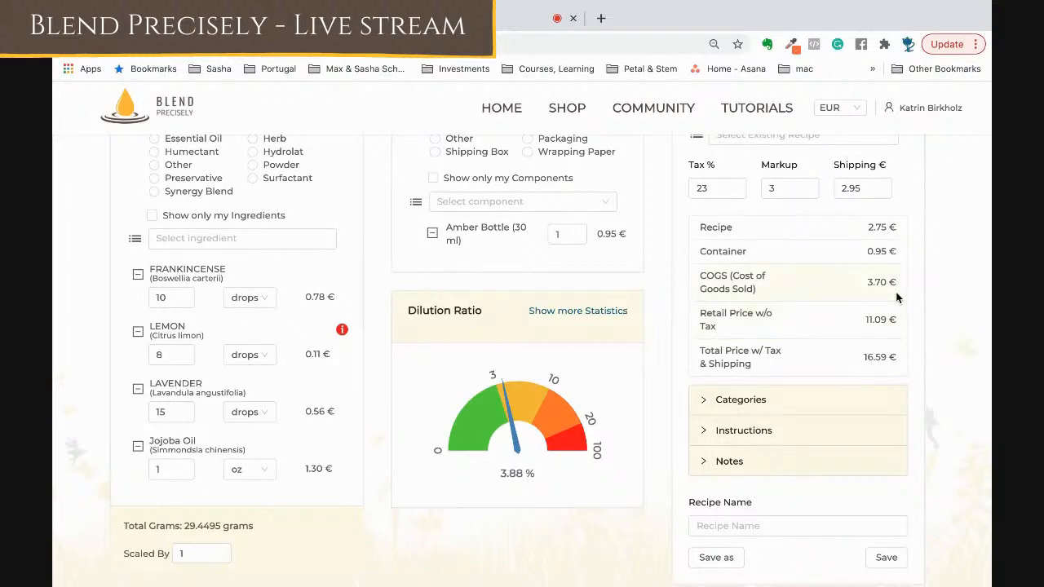
pyautogui.click(779, 186)
pyautogui.click(889, 333)
pyautogui.click(859, 111)
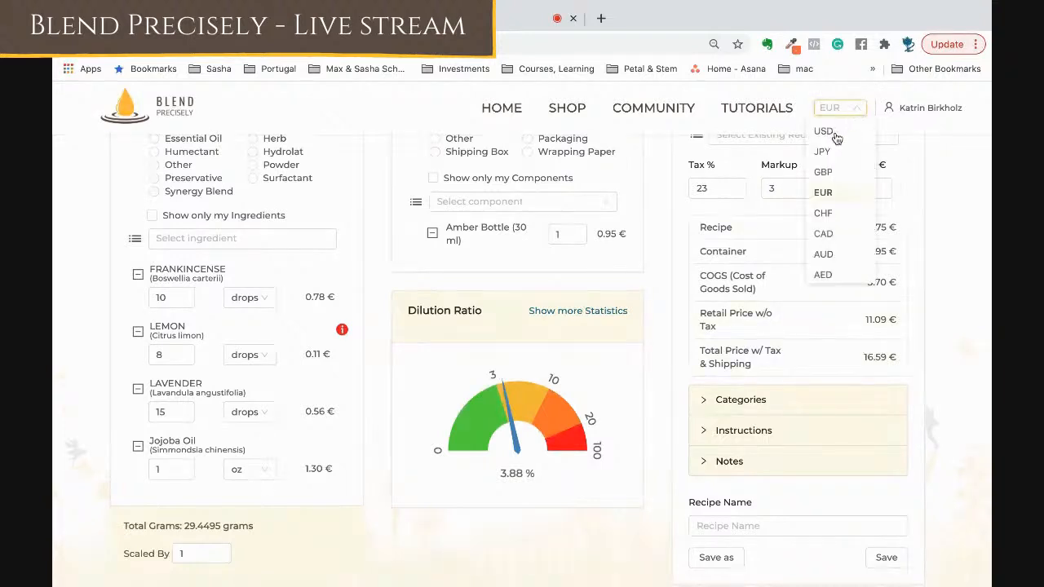
pyautogui.click(836, 136)
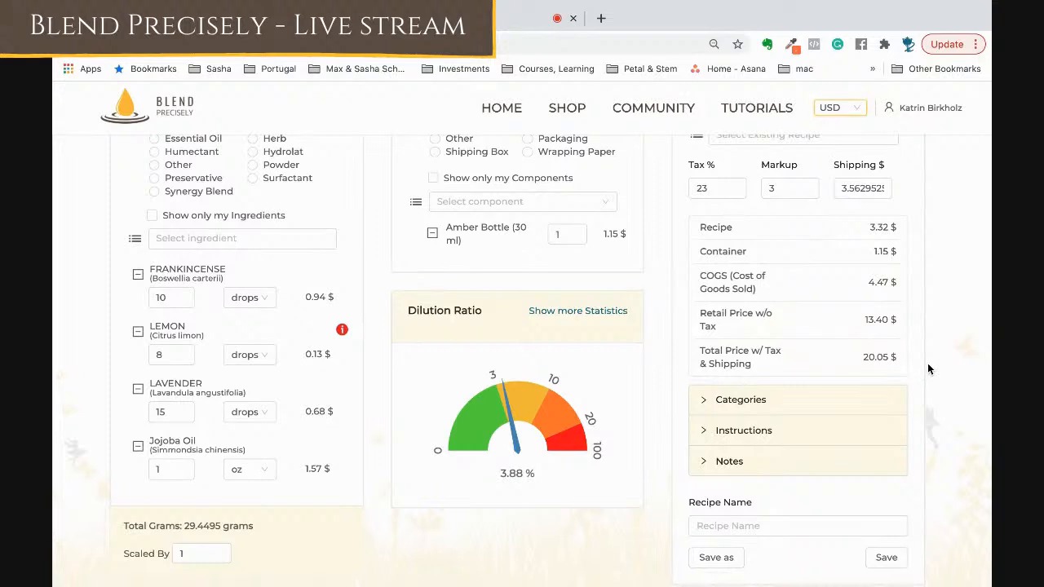
pyautogui.scroll(-1, 742, 444)
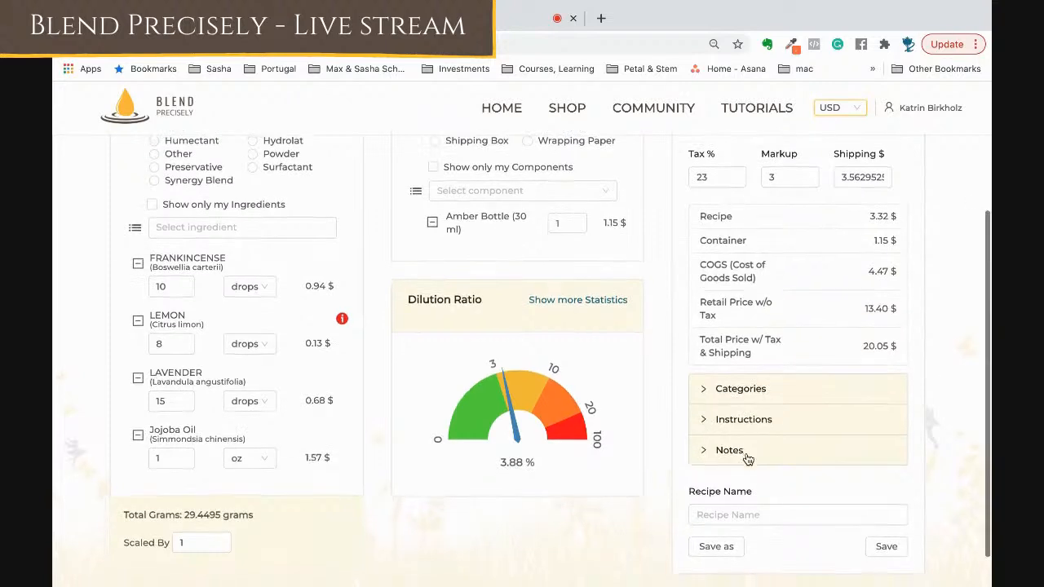
# Set the recipe's markup to 5.
pyautogui.scroll(1, 775, 233)
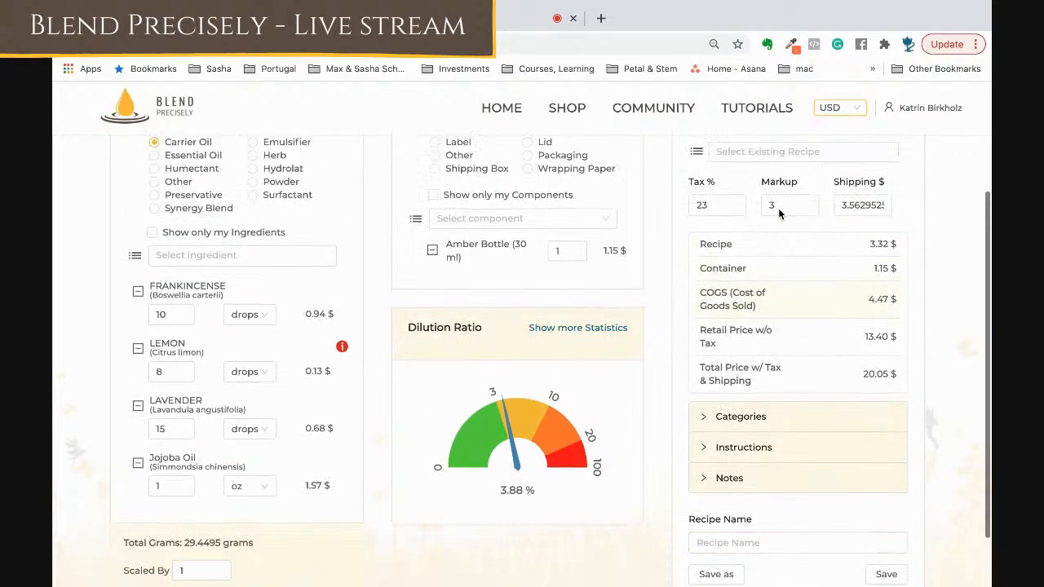
pyautogui.doubleClick(780, 196)
pyautogui.write('5')
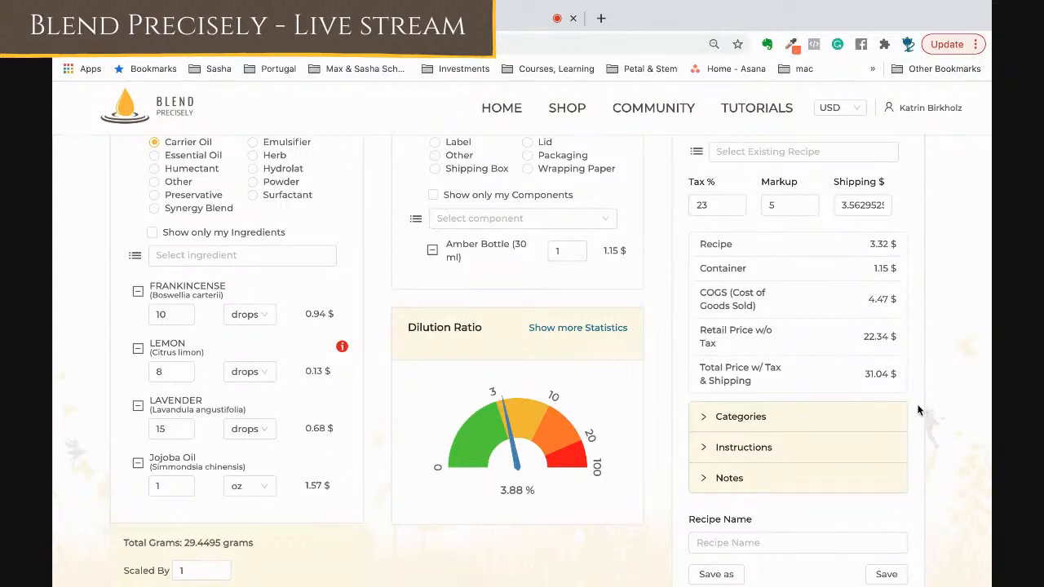
# Look through the recipe's category choices, instructions field and notes field.
pyautogui.scroll(-1, 918, 411)
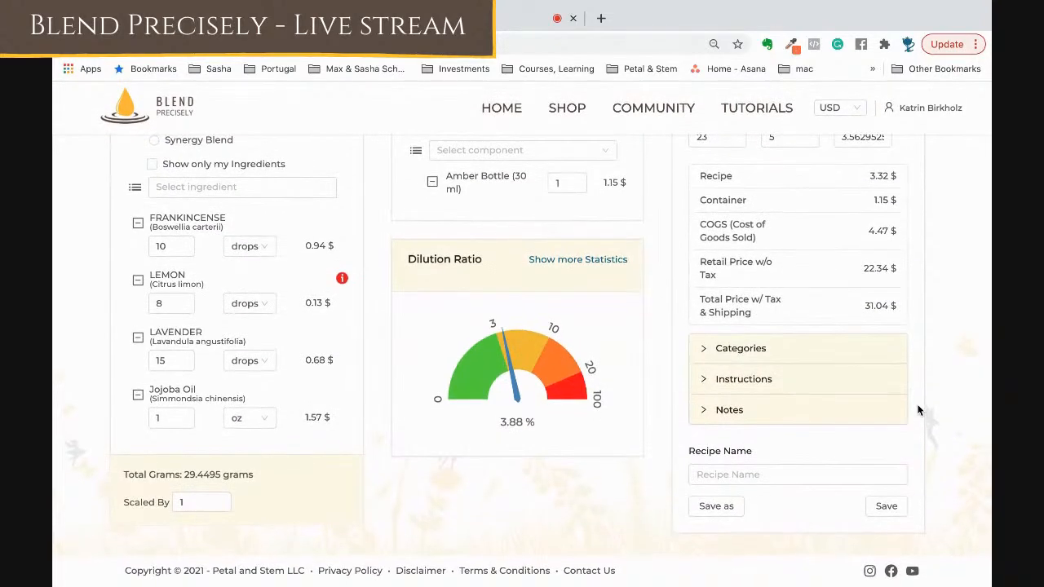
pyautogui.click(704, 348)
pyautogui.click(736, 385)
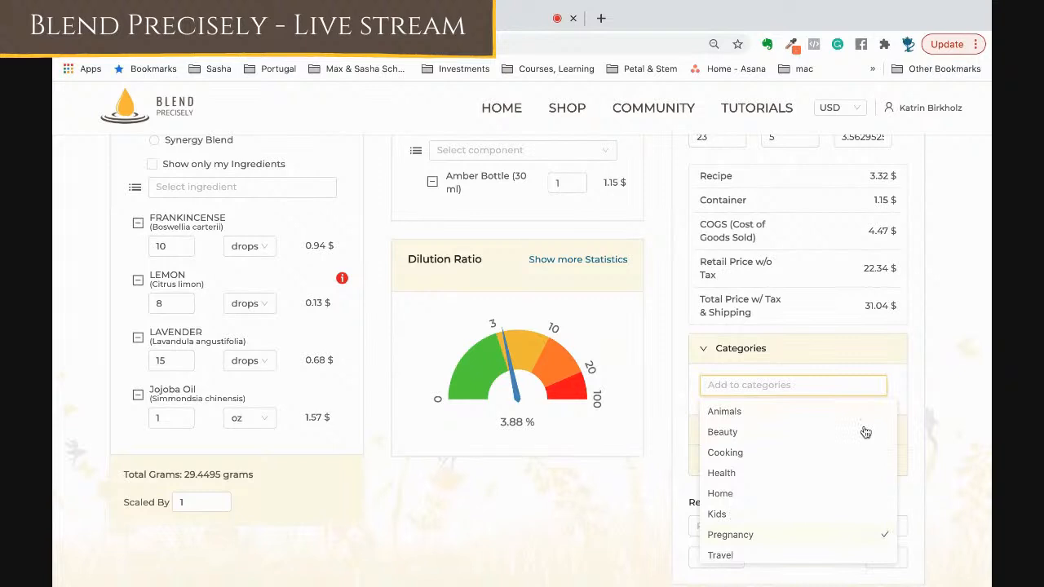
pyautogui.click(703, 351)
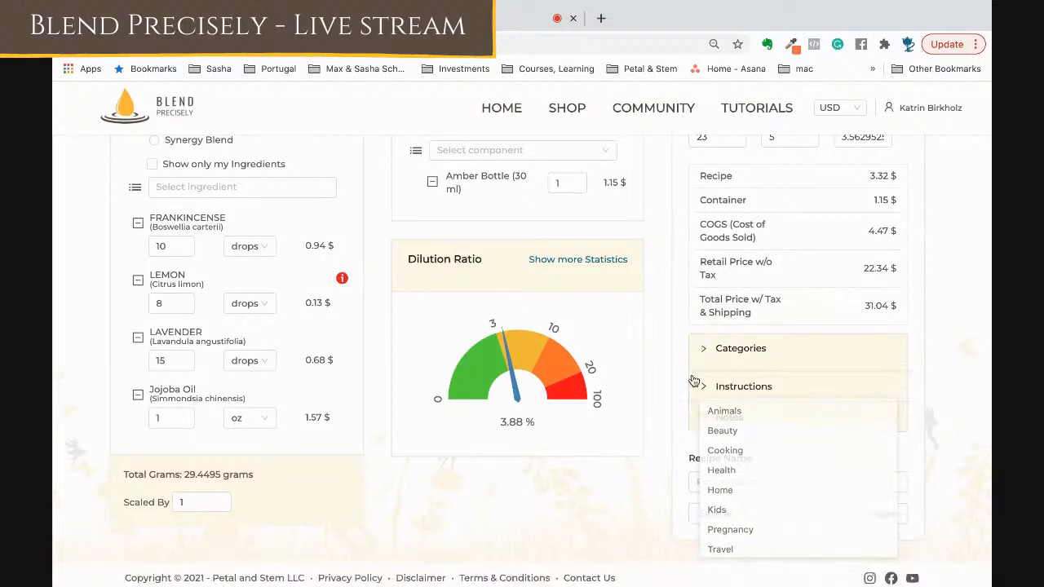
pyautogui.click(703, 379)
pyautogui.click(749, 423)
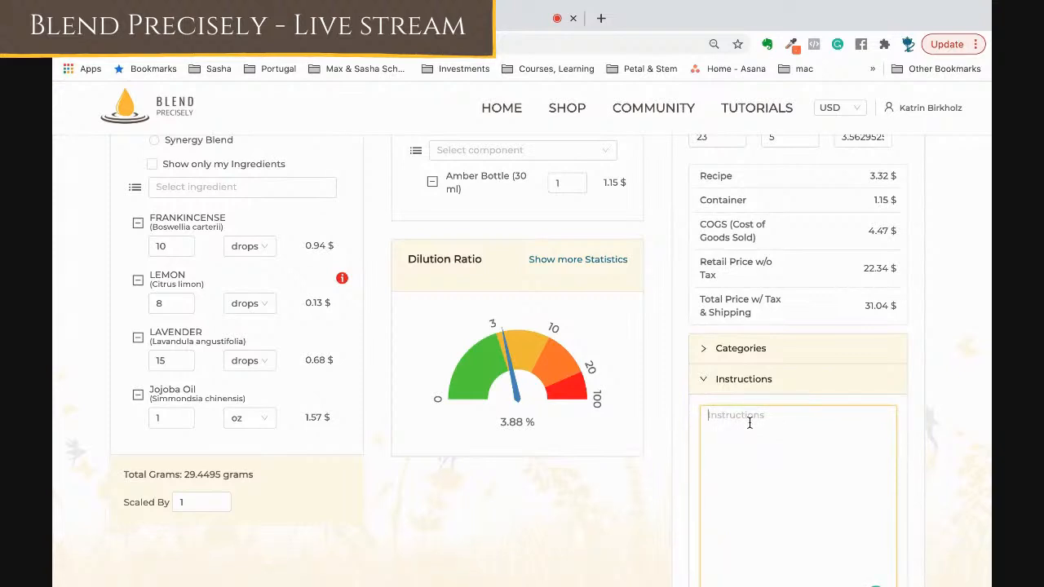
pyautogui.scroll(-5, 750, 424)
pyautogui.click(706, 172)
pyautogui.click(703, 412)
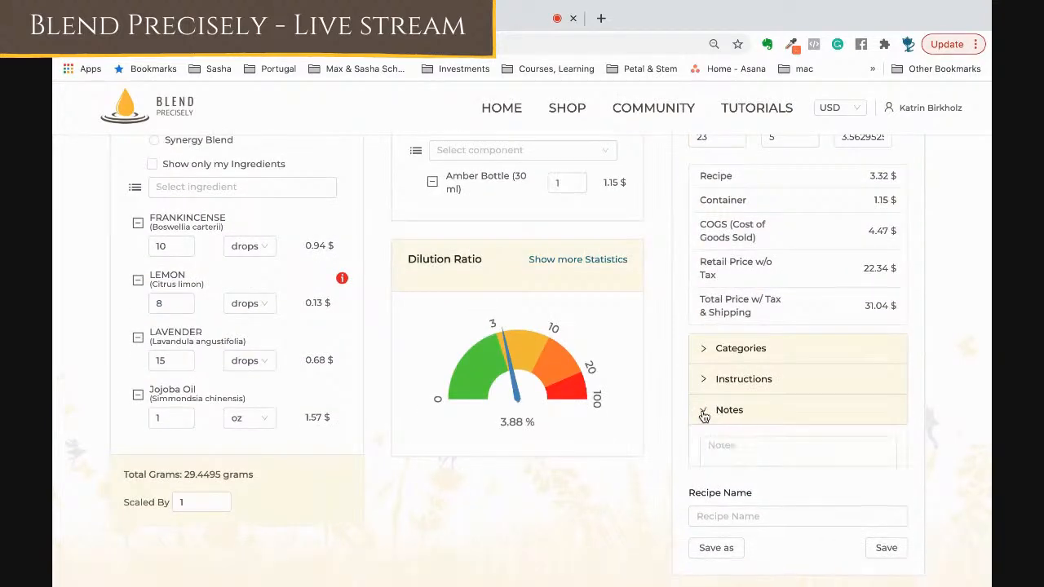
pyautogui.click(739, 476)
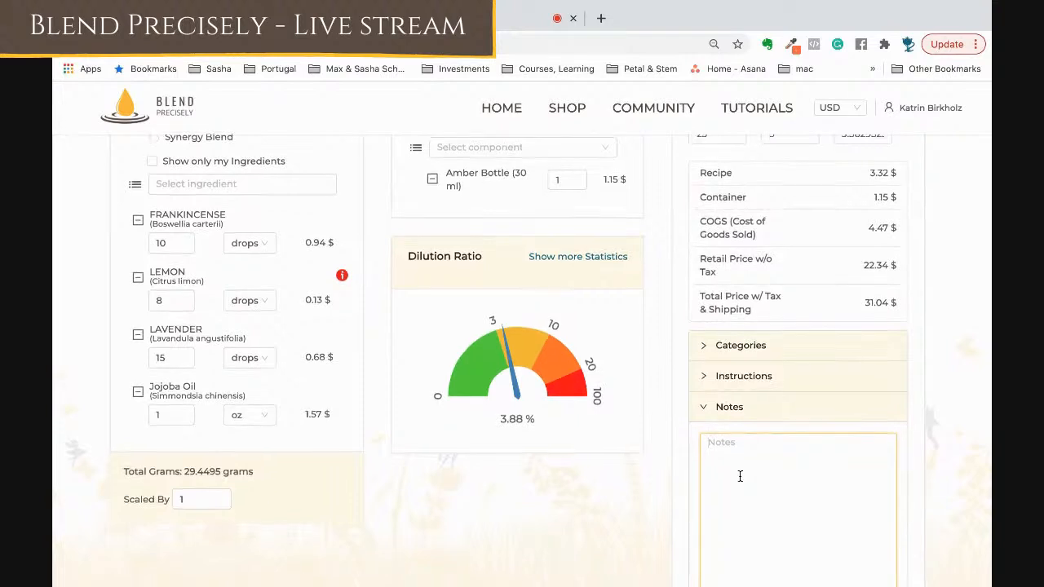
# Name the recipe "Calm me Blend" followed by the person's first name in parentheses, and save it.
pyautogui.scroll(-3, 739, 476)
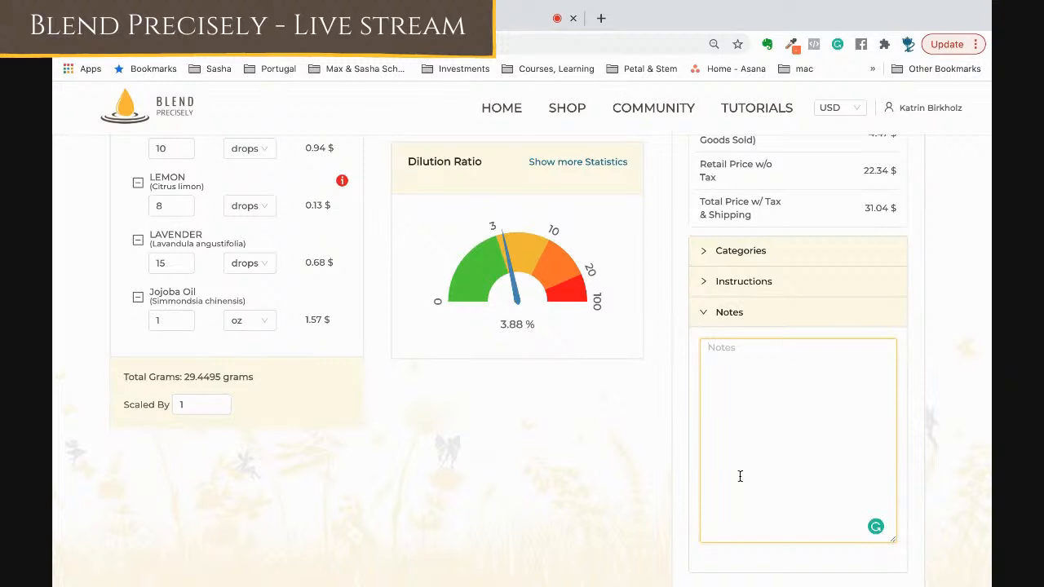
pyautogui.scroll(-3, 740, 476)
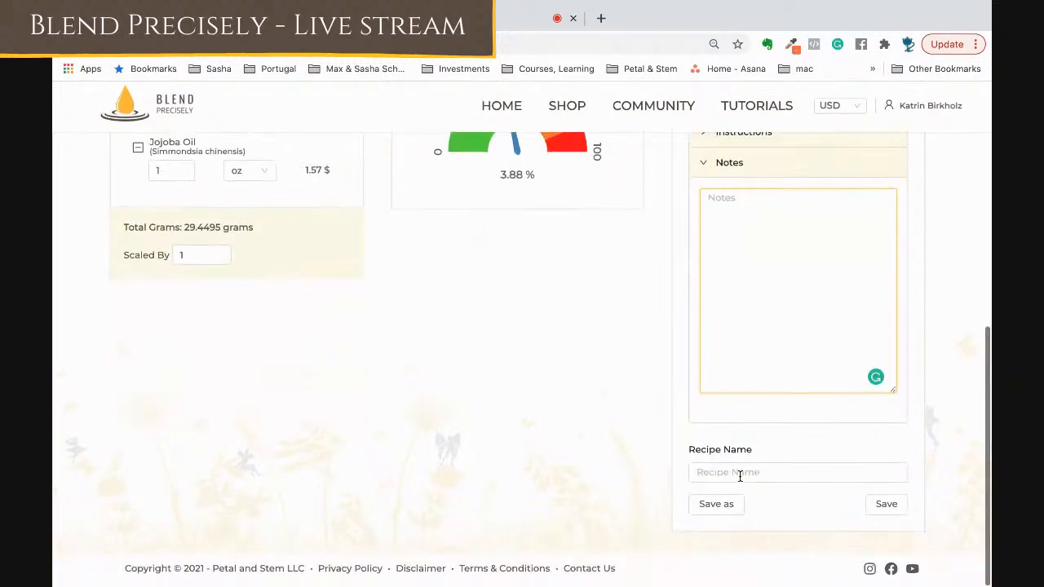
pyautogui.click(732, 477)
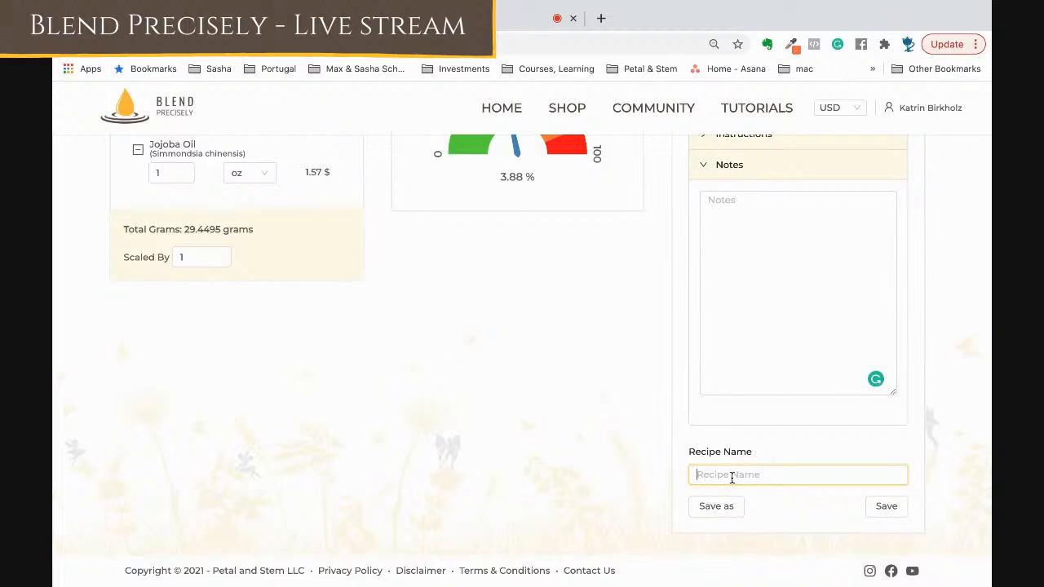
pyautogui.write('Calm me Blend (Vanessa')
pyautogui.click(889, 510)
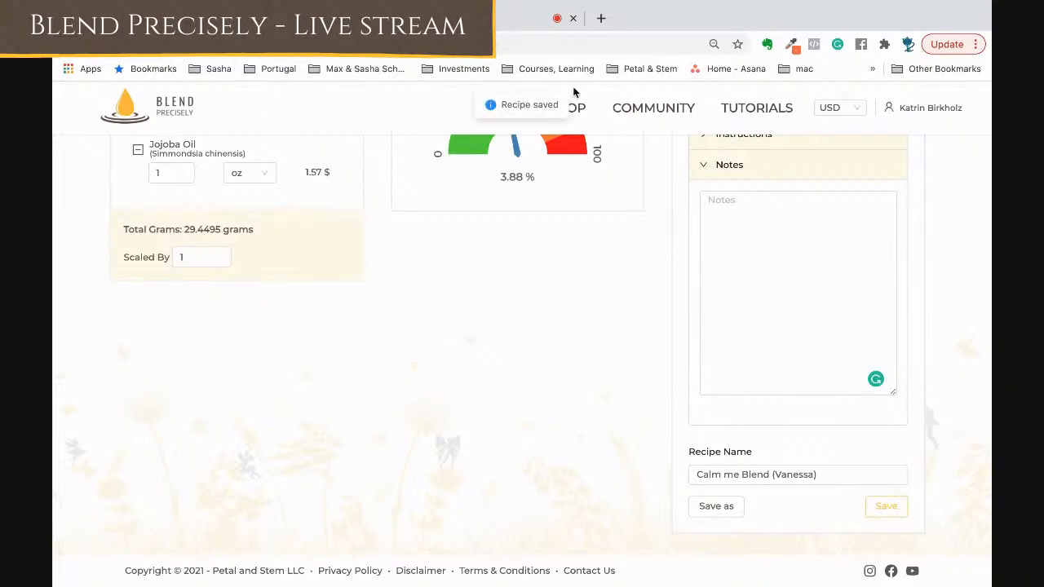
# Export the saved recipe as a PDF and open the downloaded file.
pyautogui.scroll(6, 580, 305)
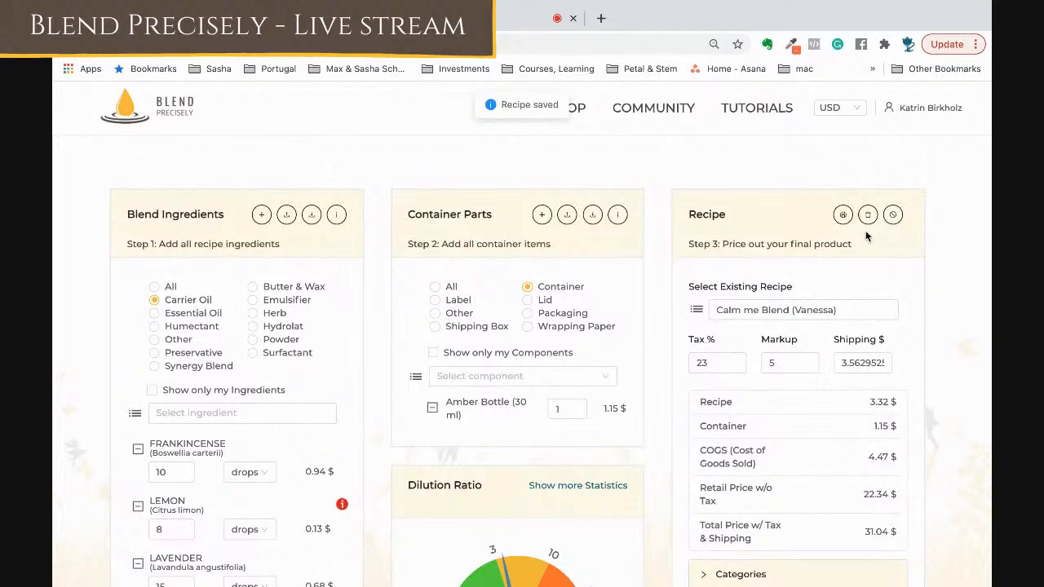
pyautogui.click(843, 215)
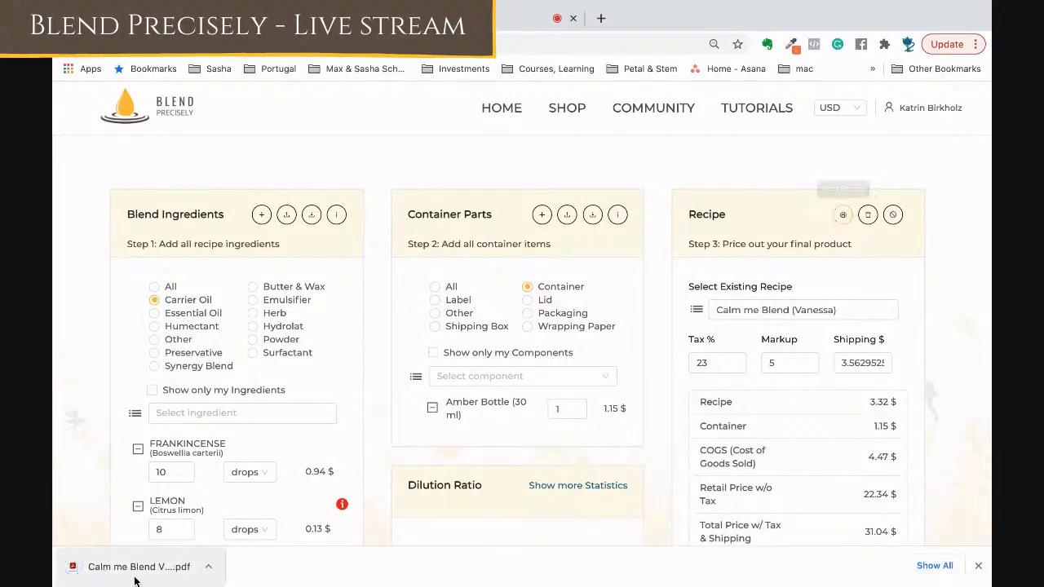
pyautogui.click(134, 577)
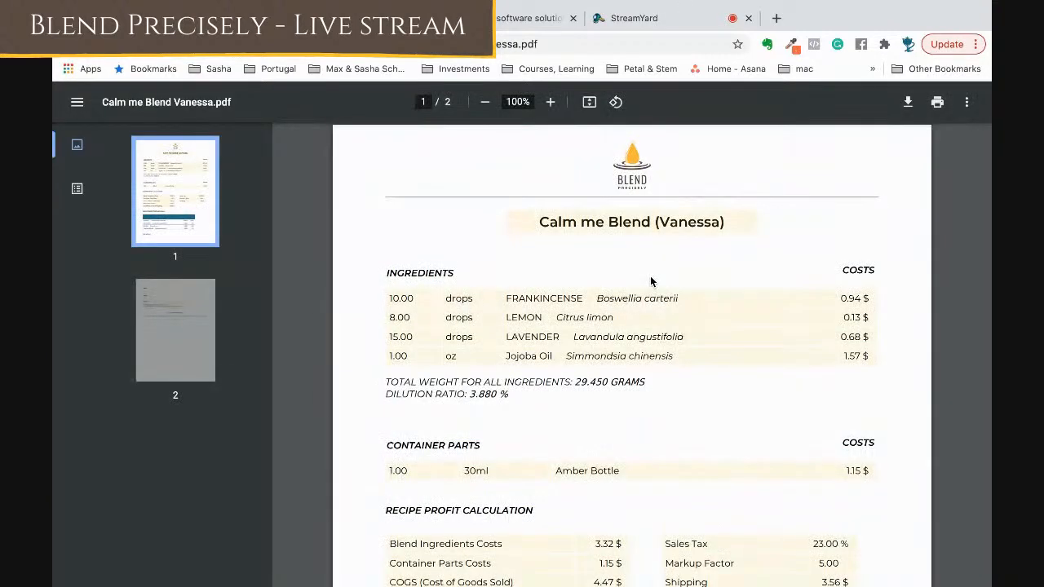
# Review the PDF's ingredients, container parts, profit calculation, blend percentages, instructions, notes and safety sections.
pyautogui.scroll(-3, 651, 281)
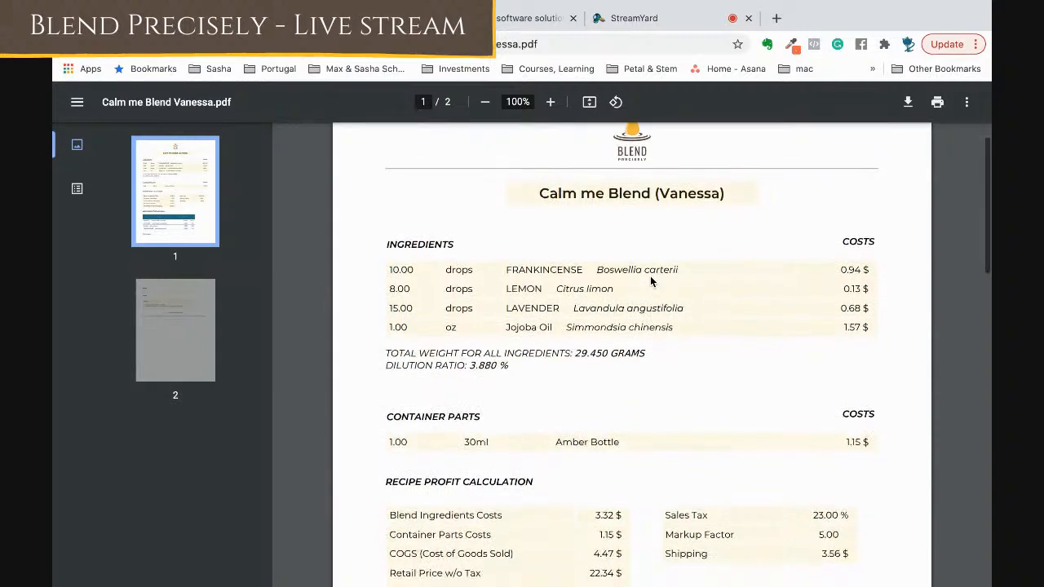
pyautogui.scroll(-1, 651, 281)
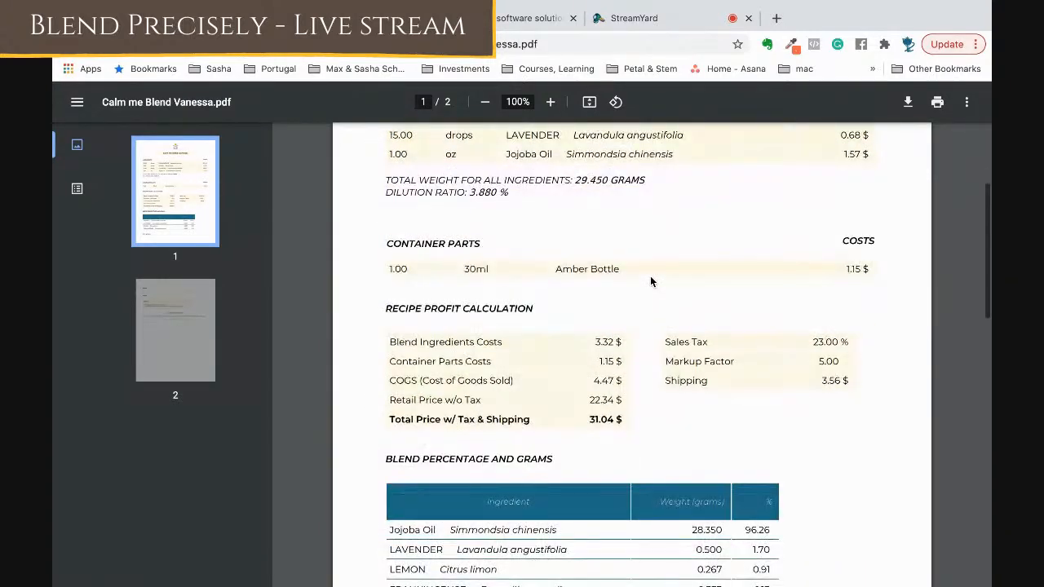
pyautogui.scroll(-10, 651, 282)
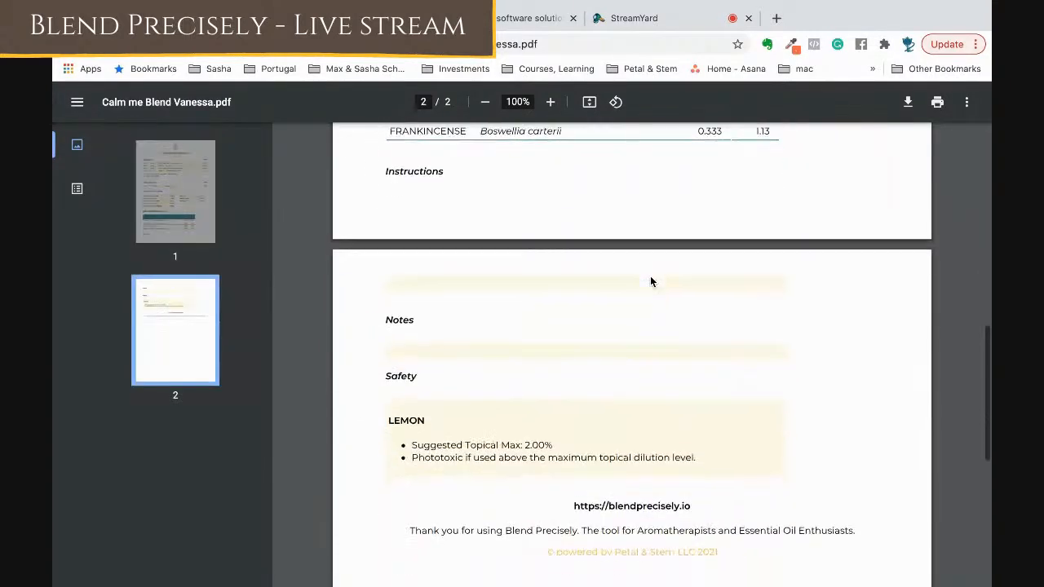
pyautogui.scroll(-3, 651, 281)
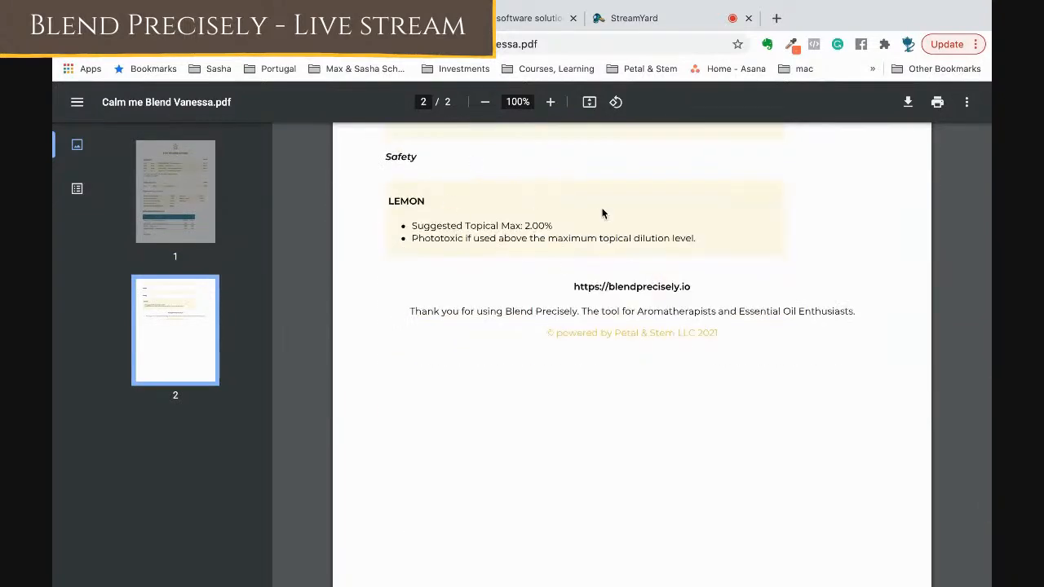
pyautogui.scroll(6, 548, 297)
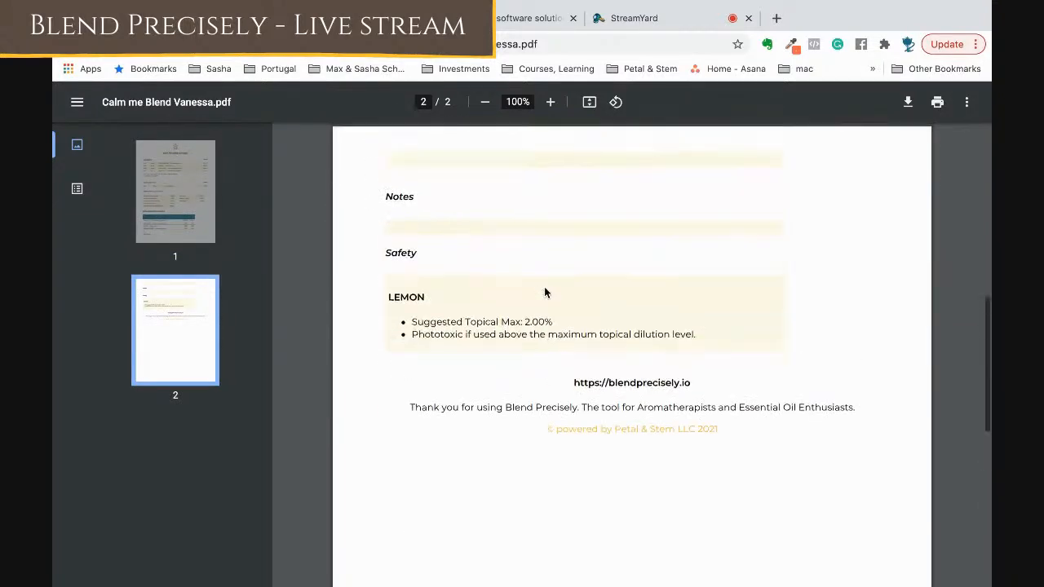
pyautogui.scroll(-2, 543, 287)
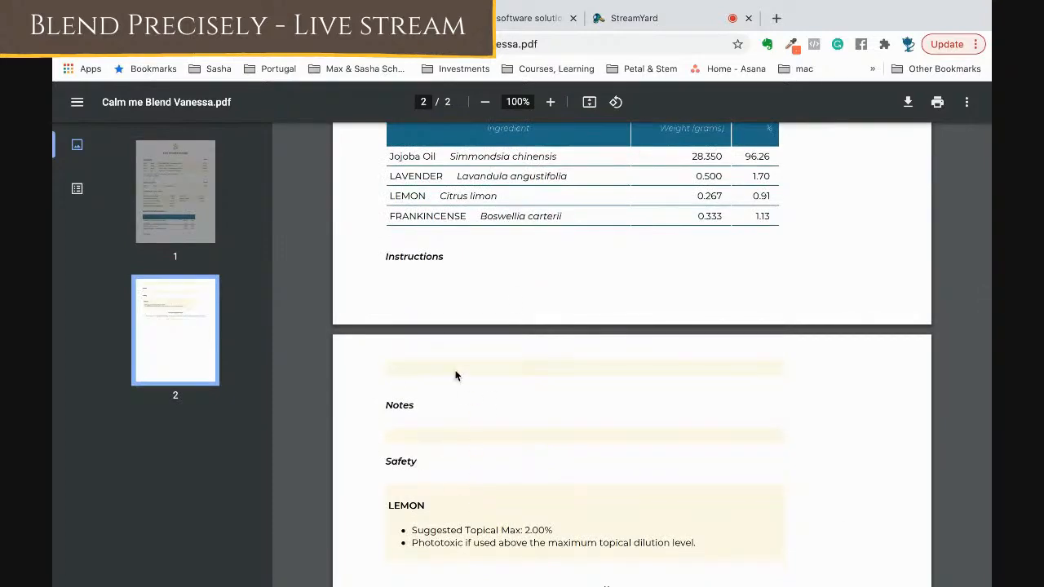
pyautogui.scroll(3, 456, 375)
pyautogui.scroll(4, 457, 375)
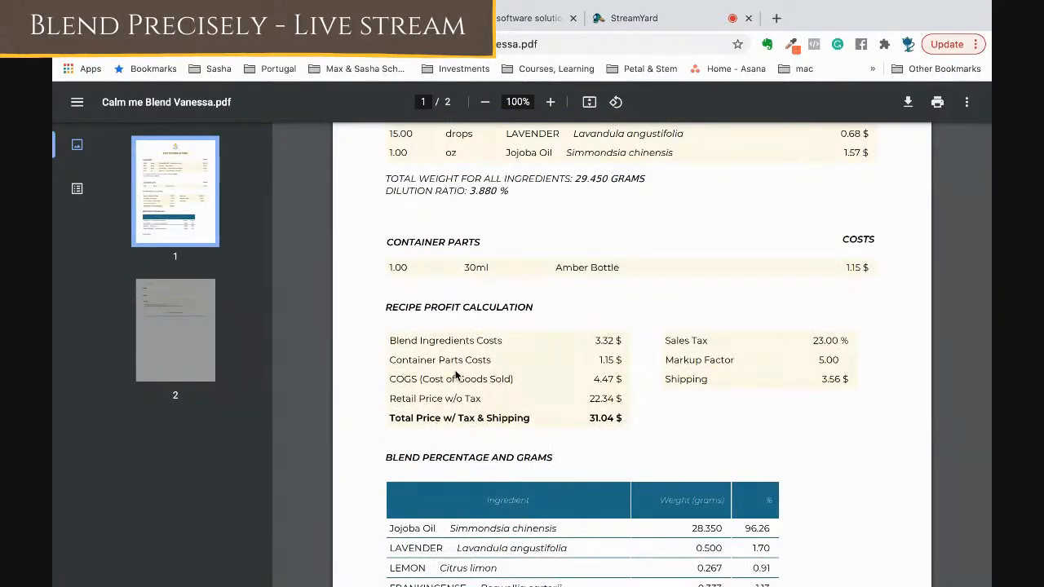
pyautogui.scroll(4, 456, 375)
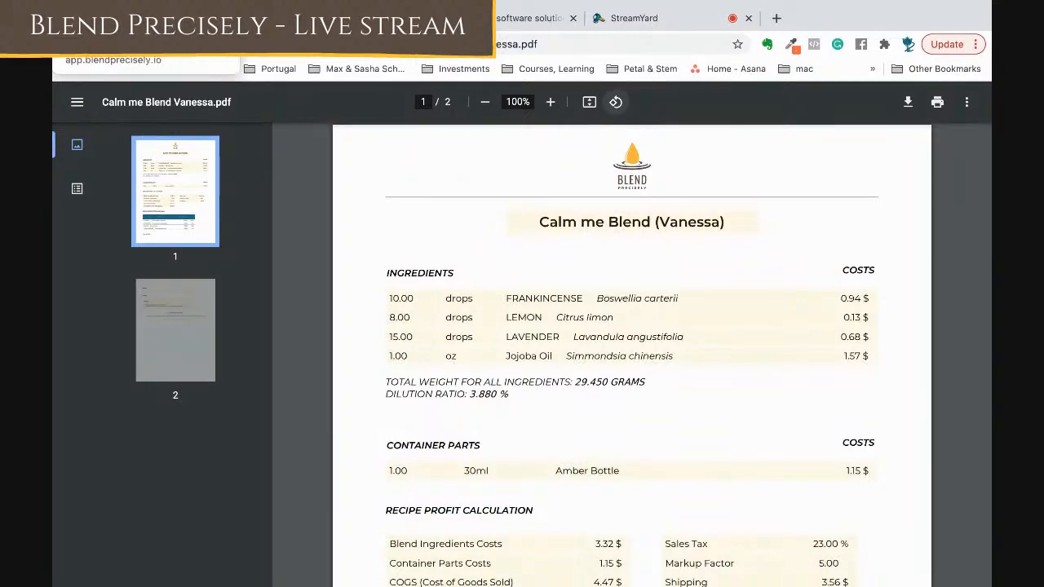
# Return to the blend calculator and clear the current recipe from it.
pyautogui.click(143, 18)
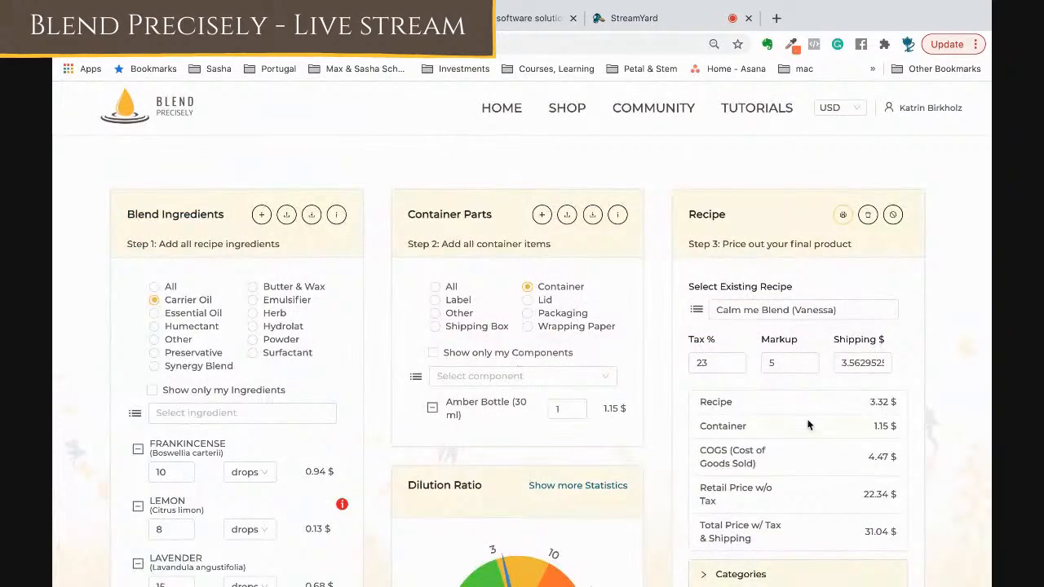
pyautogui.scroll(-2, 809, 424)
pyautogui.scroll(2, 809, 424)
pyautogui.click(894, 215)
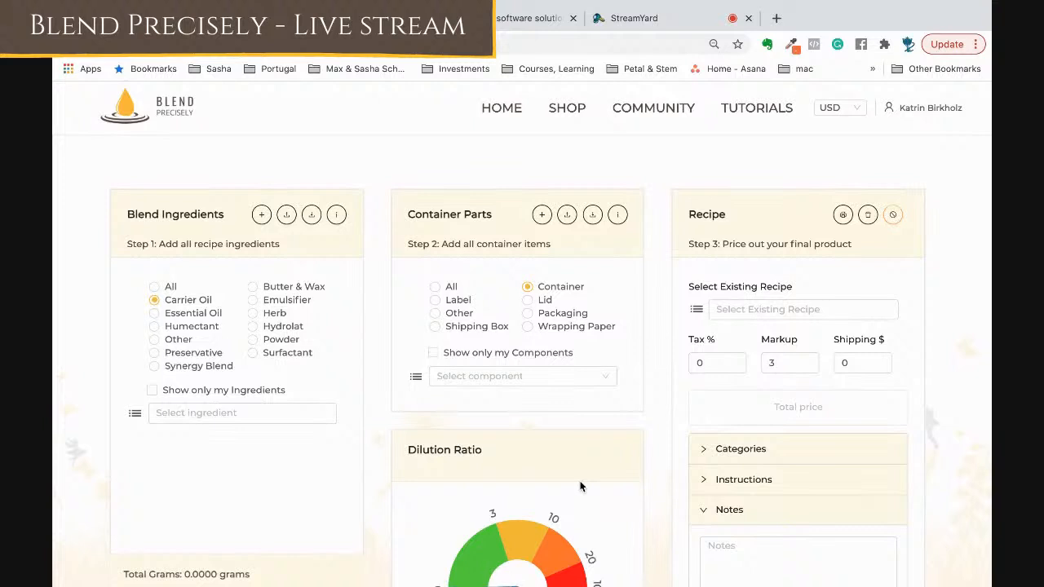
# Search the saved recipes for "calm me" plus the start of the person's name, and load the matching recipe.
pyautogui.click(697, 311)
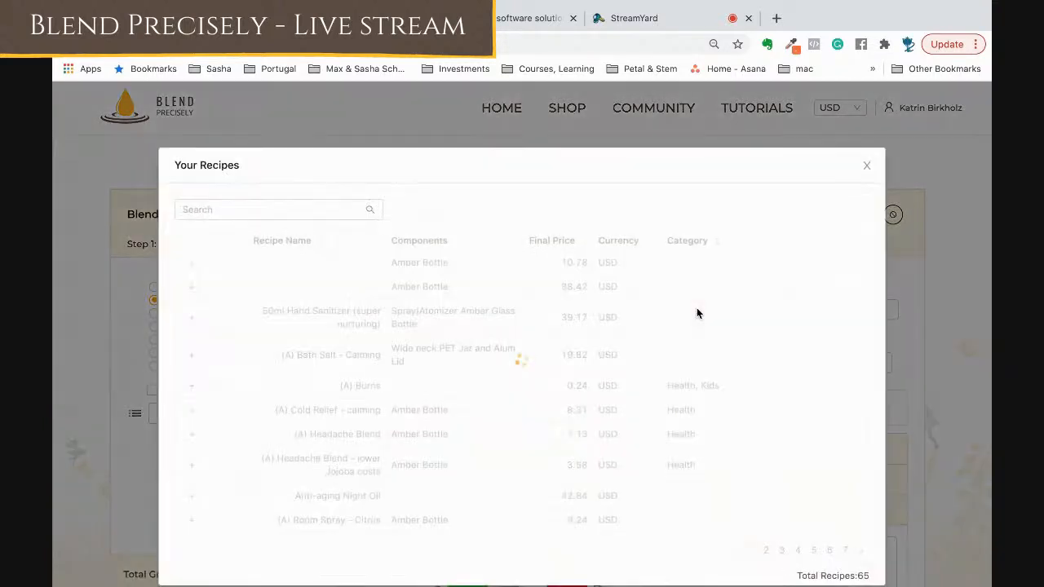
pyautogui.write('c')
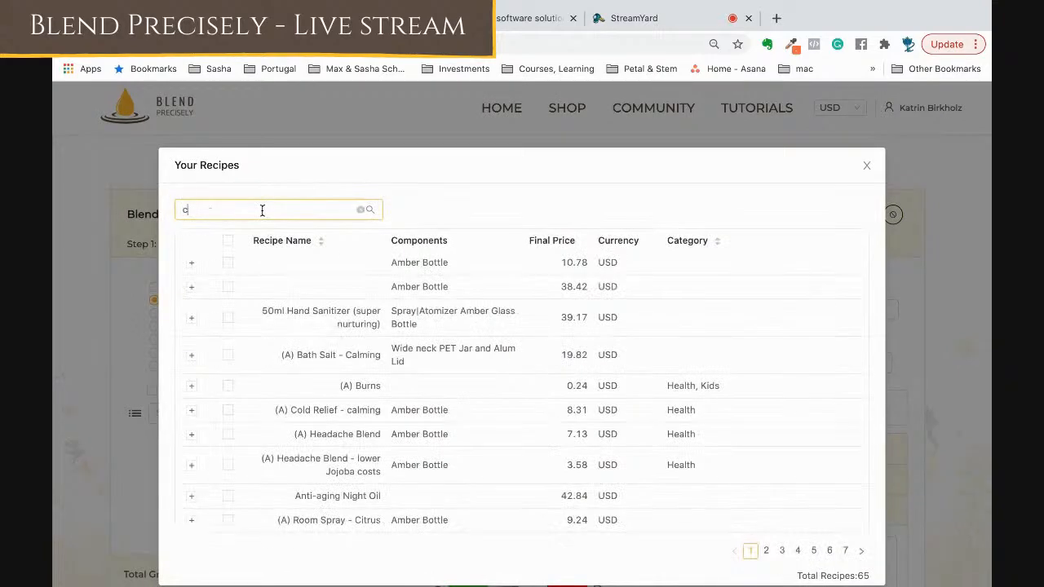
pyautogui.write('alm me (Vane')
pyautogui.click(371, 210)
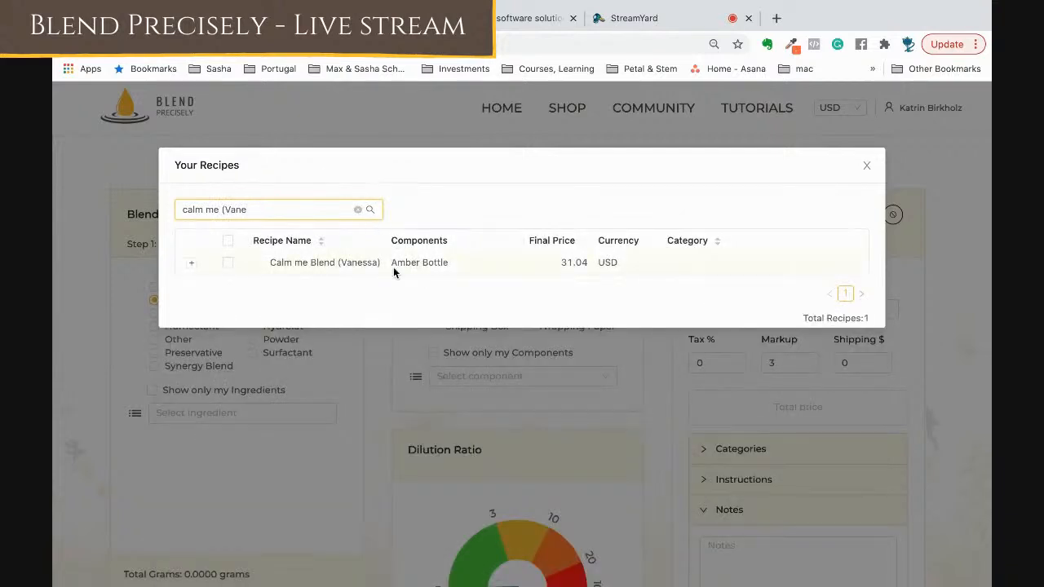
pyautogui.click(191, 263)
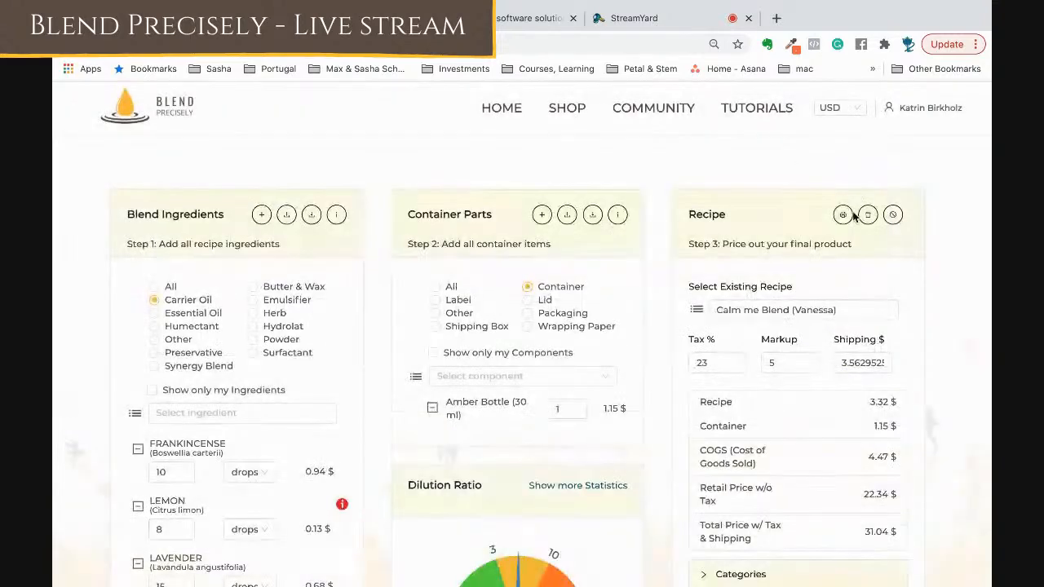
# Check the reloaded recipe's markup, pricing and recipe name, and collapse its notes section.
pyautogui.scroll(-1, 803, 339)
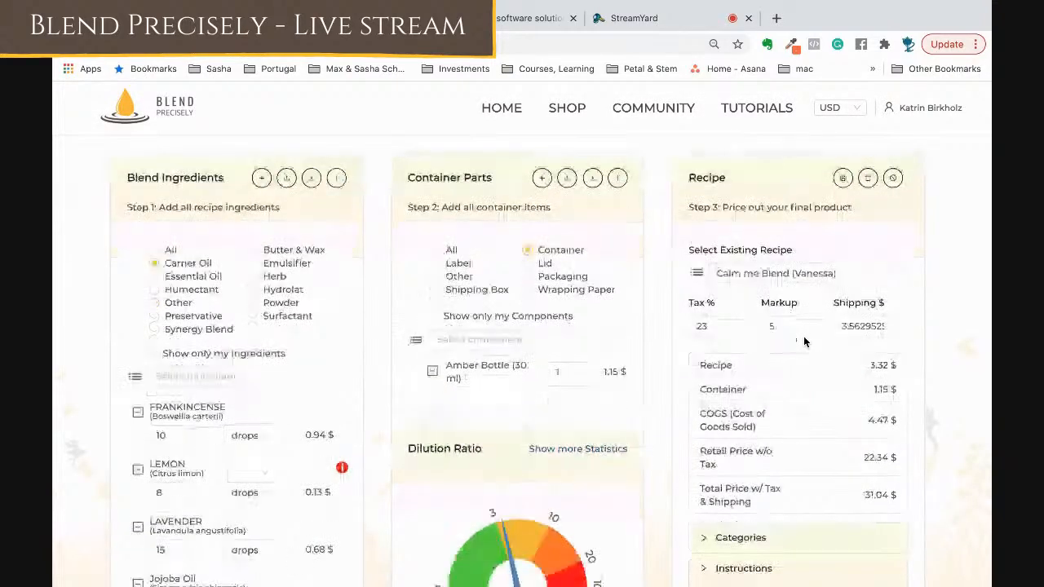
pyautogui.click(788, 290)
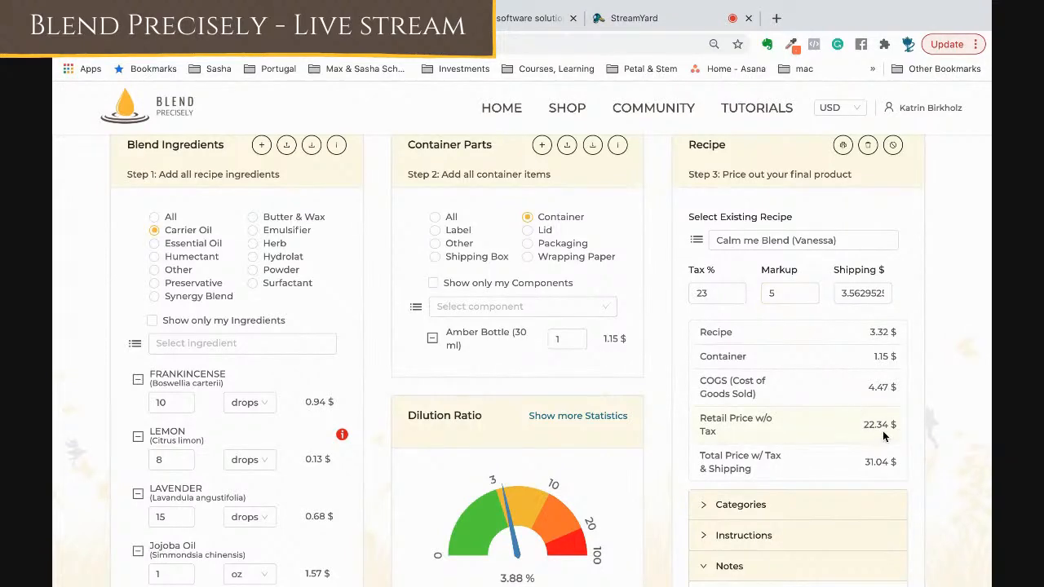
pyautogui.scroll(-2, 883, 436)
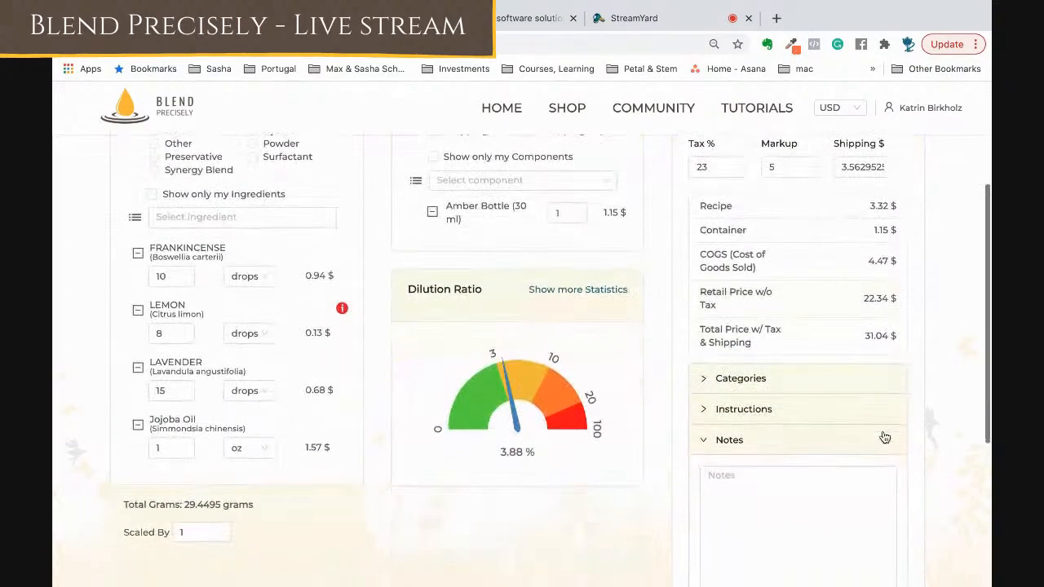
pyautogui.scroll(-4, 884, 438)
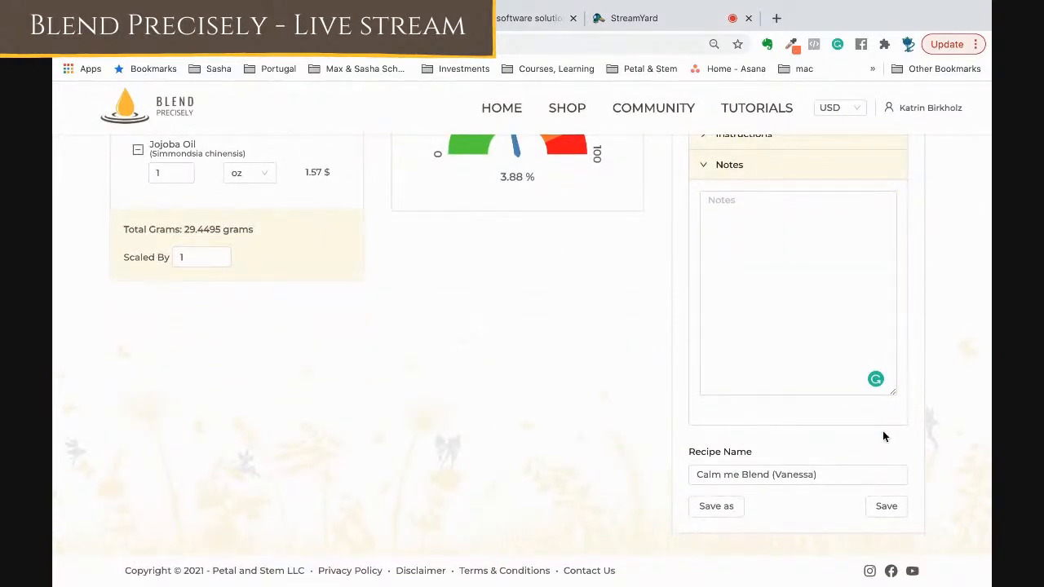
pyautogui.scroll(1, 871, 419)
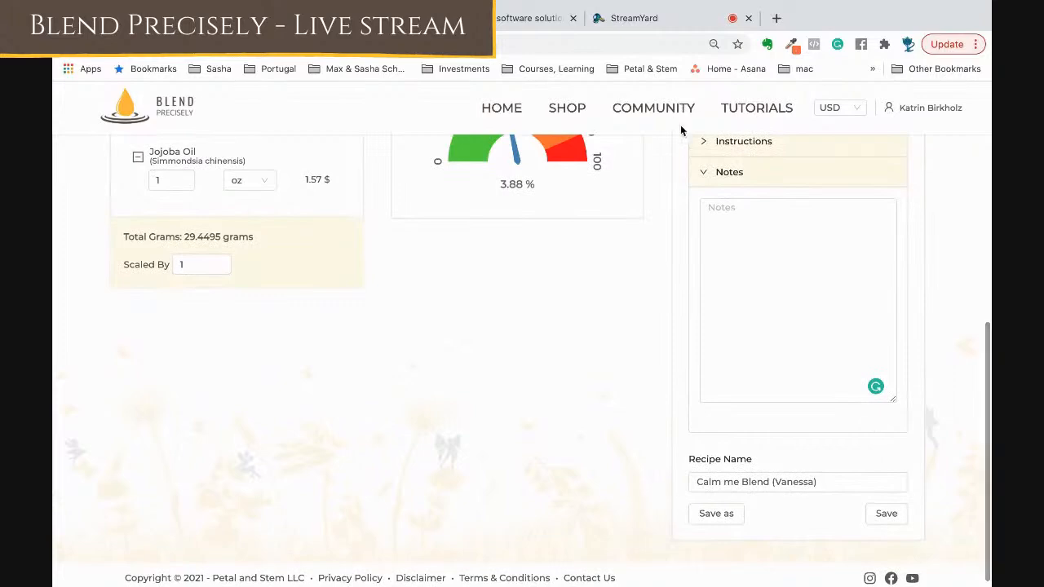
pyautogui.click(706, 174)
pyautogui.scroll(6, 583, 314)
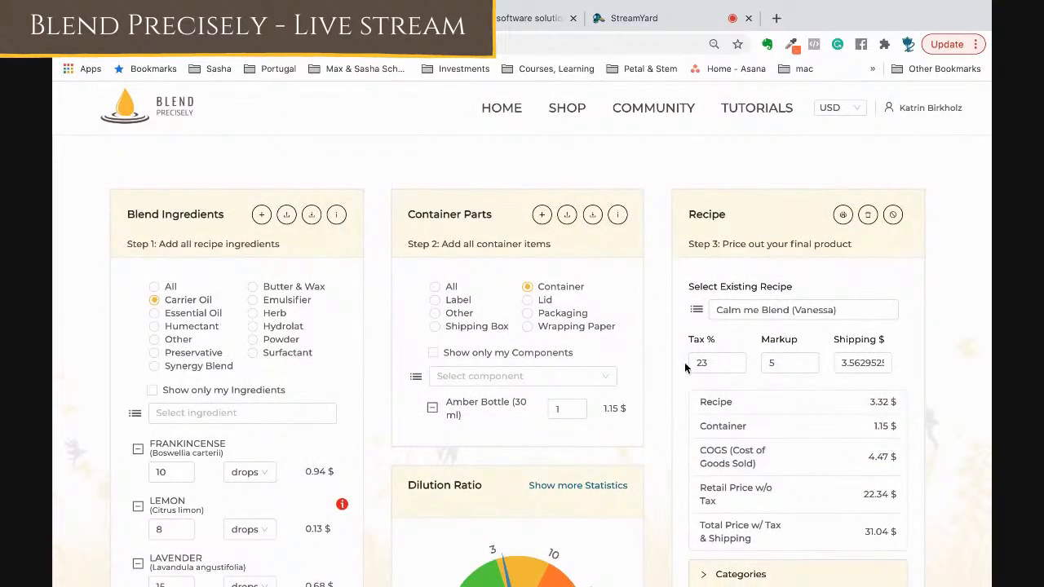
# Switch to the StreamYard broadcast studio.
pyautogui.scroll(-3, 685, 368)
pyautogui.scroll(3, 635, 325)
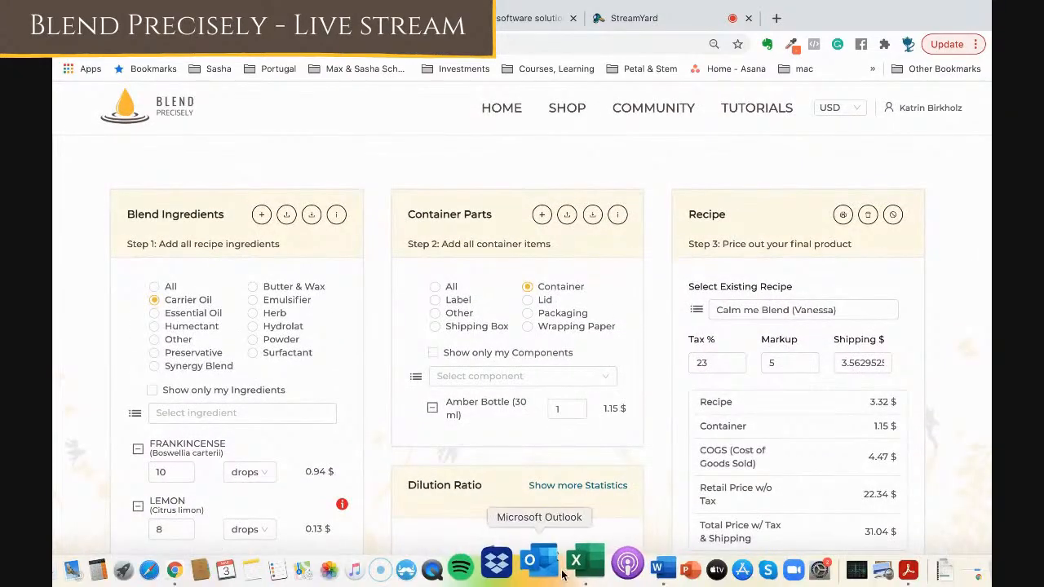
pyautogui.click(628, 18)
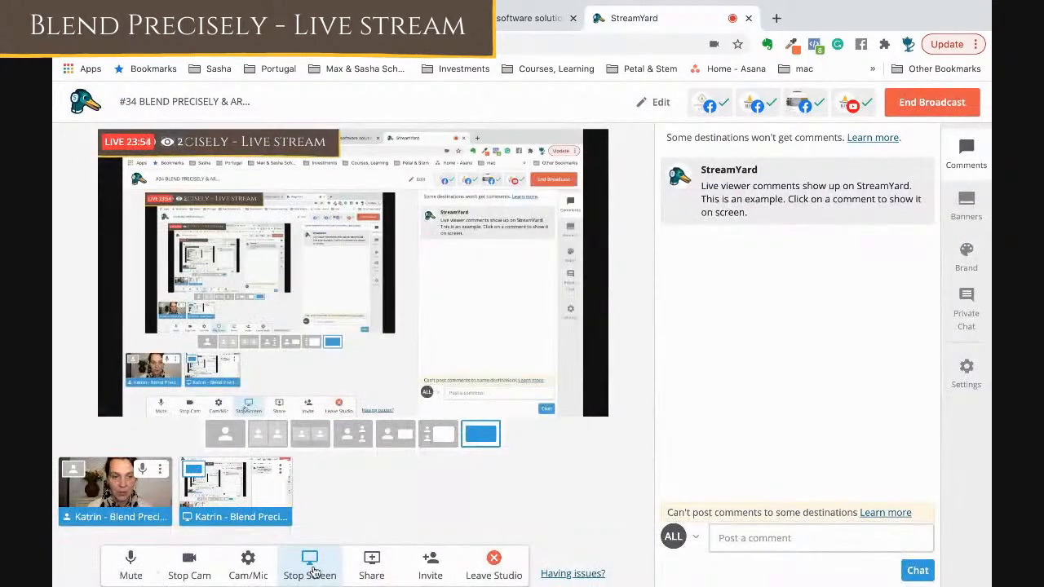